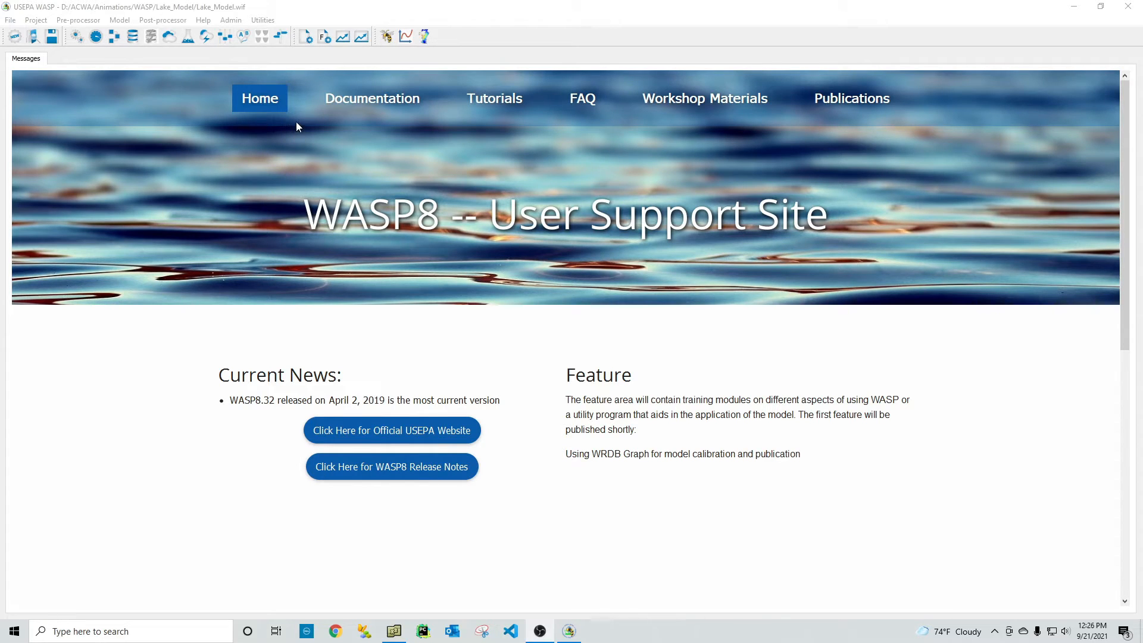
Step: Open the boundary conditions and loads, widen the window, and view the NH4 and NO3O2 time series for LSPC_60128_PERO-1
{"action": "left_click", "coordinate": [281, 38]}
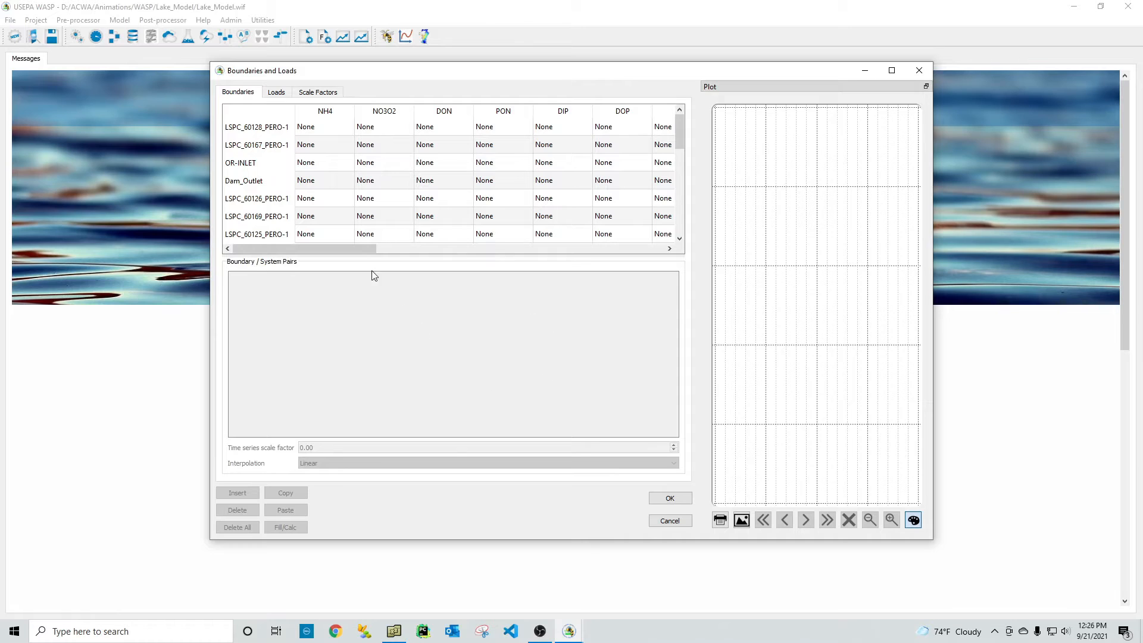
{"action": "left_click_drag", "start_coordinate": [205, 377], "coordinate": [106, 366]}
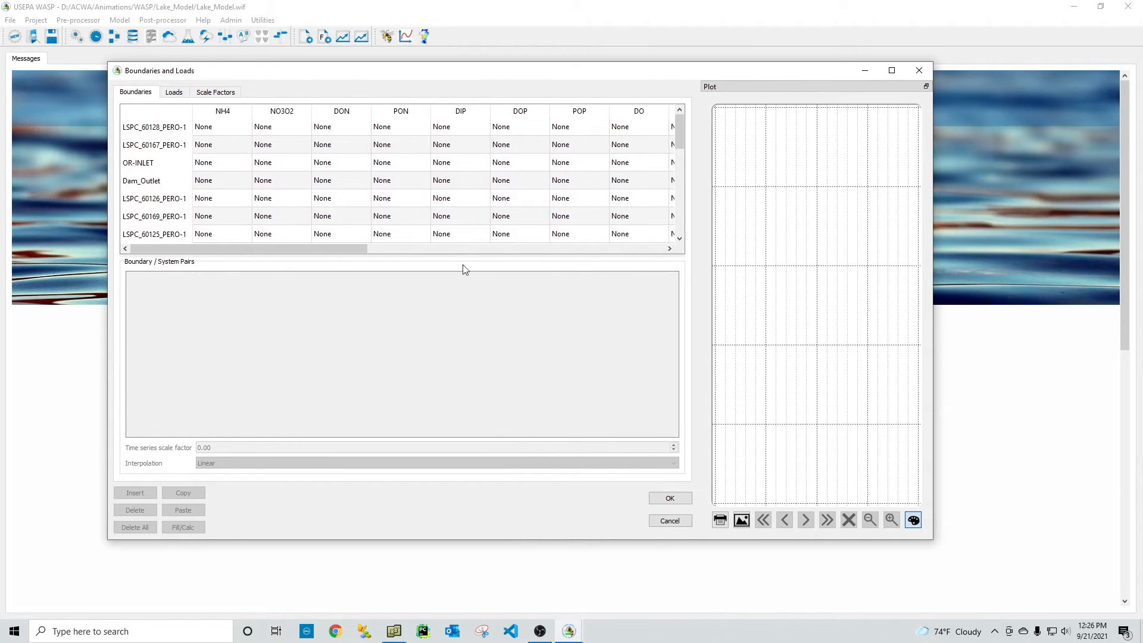
{"action": "left_click", "coordinate": [215, 131]}
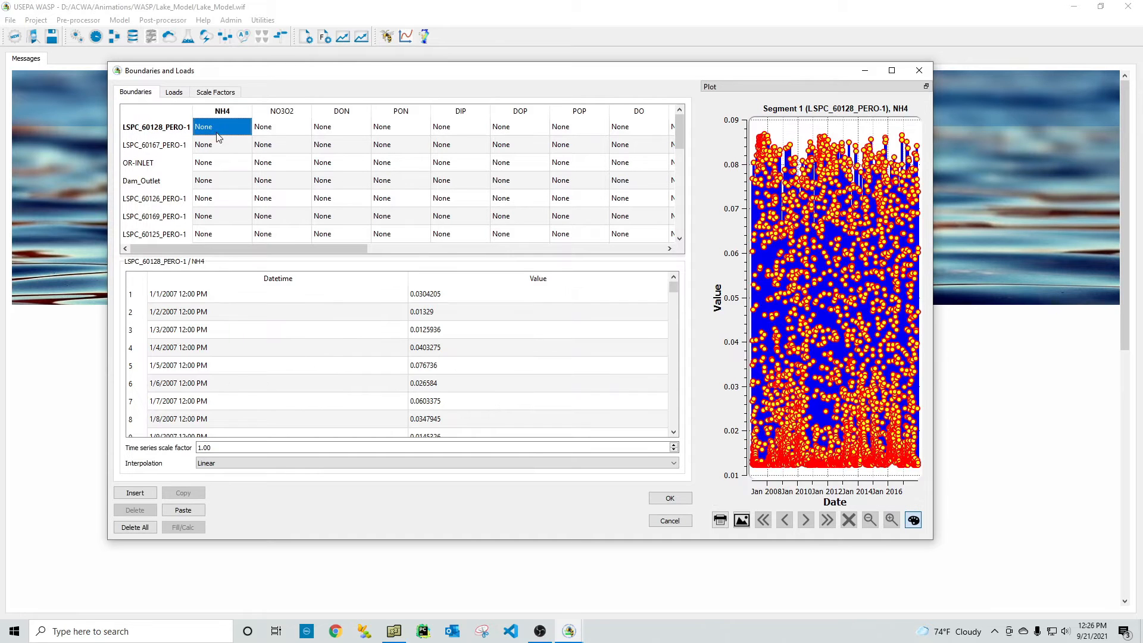
{"action": "left_click", "coordinate": [264, 127]}
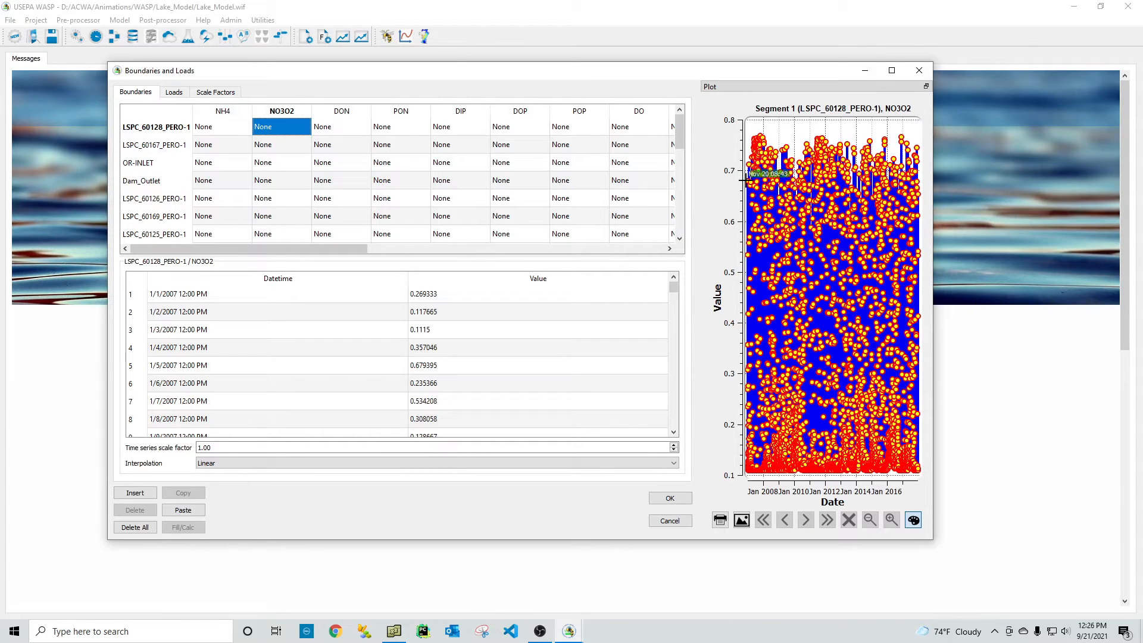
{"action": "left_click_drag", "start_coordinate": [680, 142], "coordinate": [669, 119]}
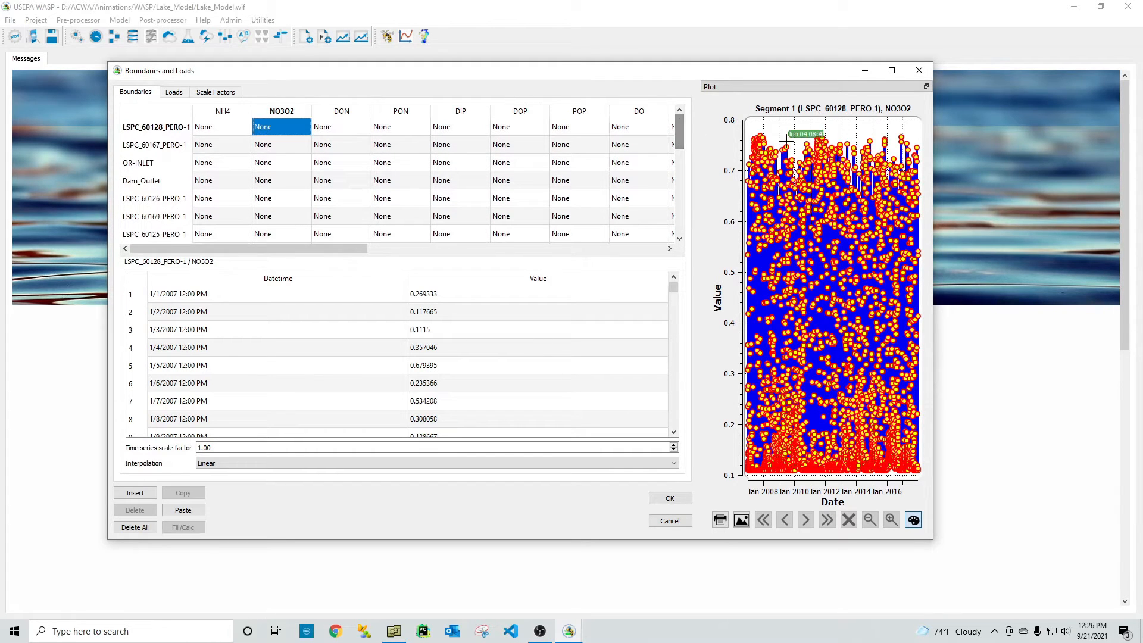
{"action": "left_click_drag", "start_coordinate": [937, 207], "coordinate": [1087, 208]}
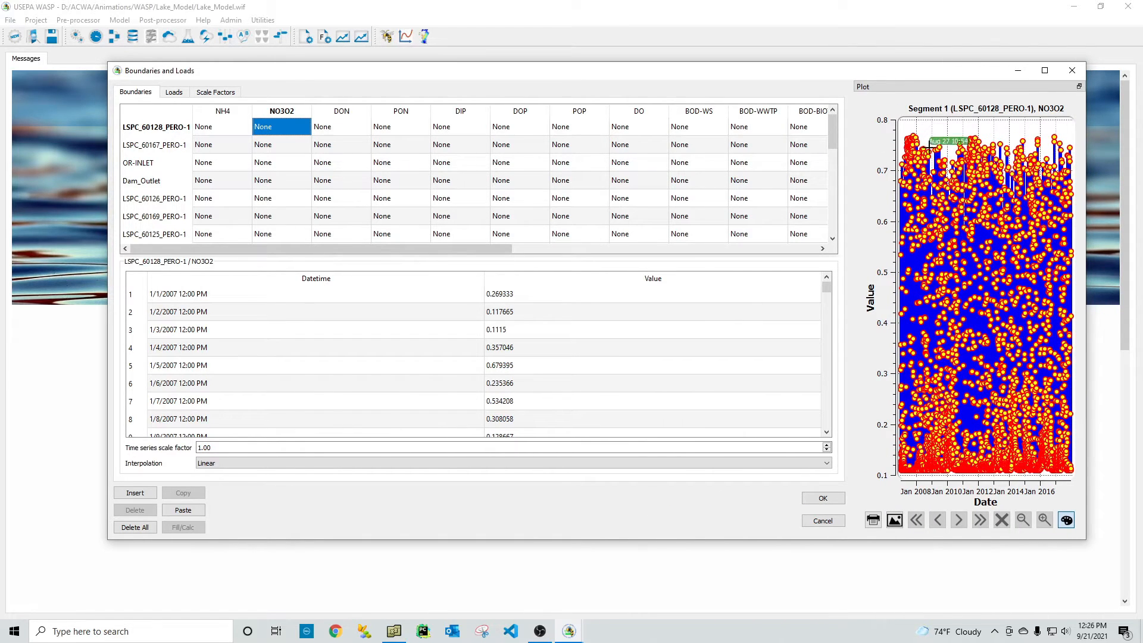
Step: View the DON boundary time series for LSPC_60126_PERO-1 and LSPC_60169_PERO-1, and close the boundaries window
{"action": "left_click", "coordinate": [379, 161]}
{"action": "left_click", "coordinate": [391, 181]}
{"action": "left_click", "coordinate": [341, 199]}
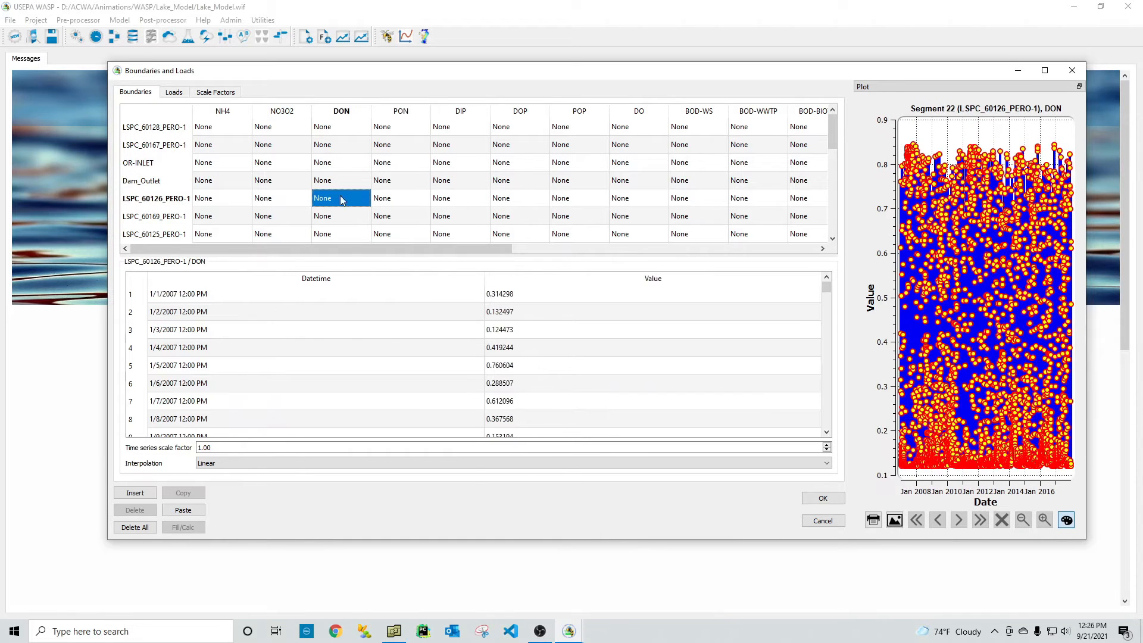
{"action": "left_click", "coordinate": [329, 219]}
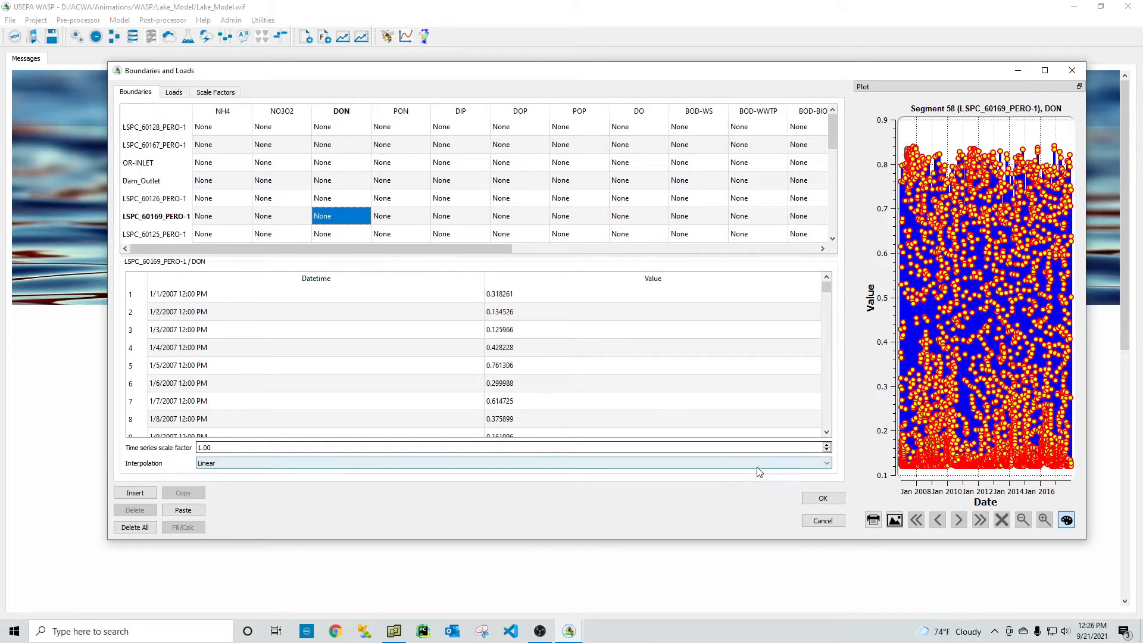
{"action": "left_click", "coordinate": [816, 503]}
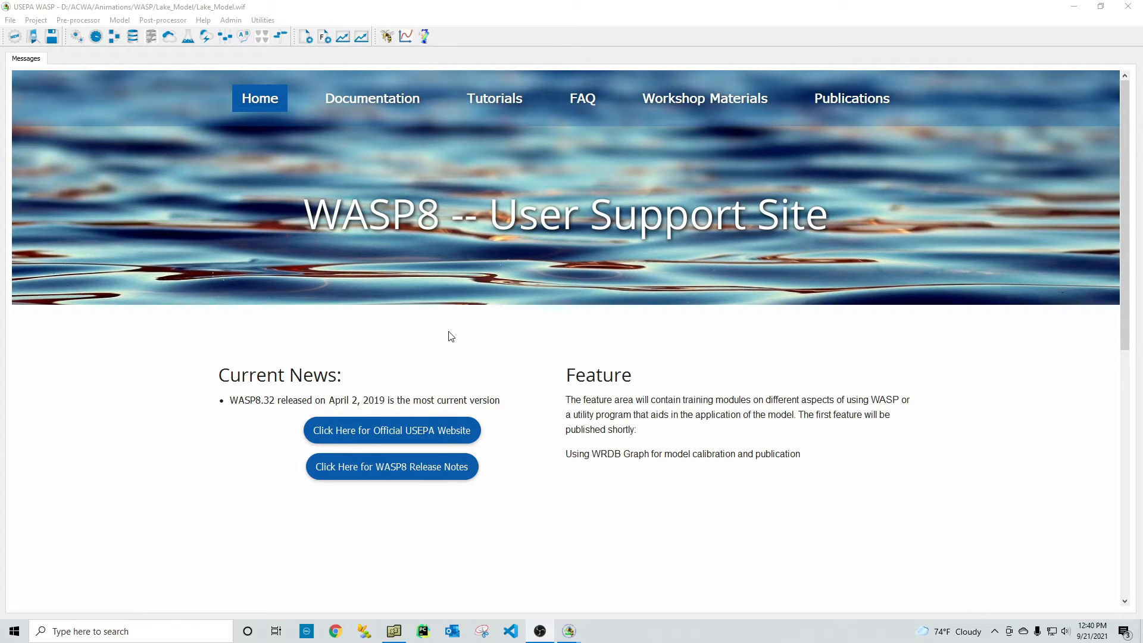
Step: Run the lake model simulation, enlarge the live results table to look through all segments, and shrink it again
{"action": "left_click", "coordinate": [386, 37]}
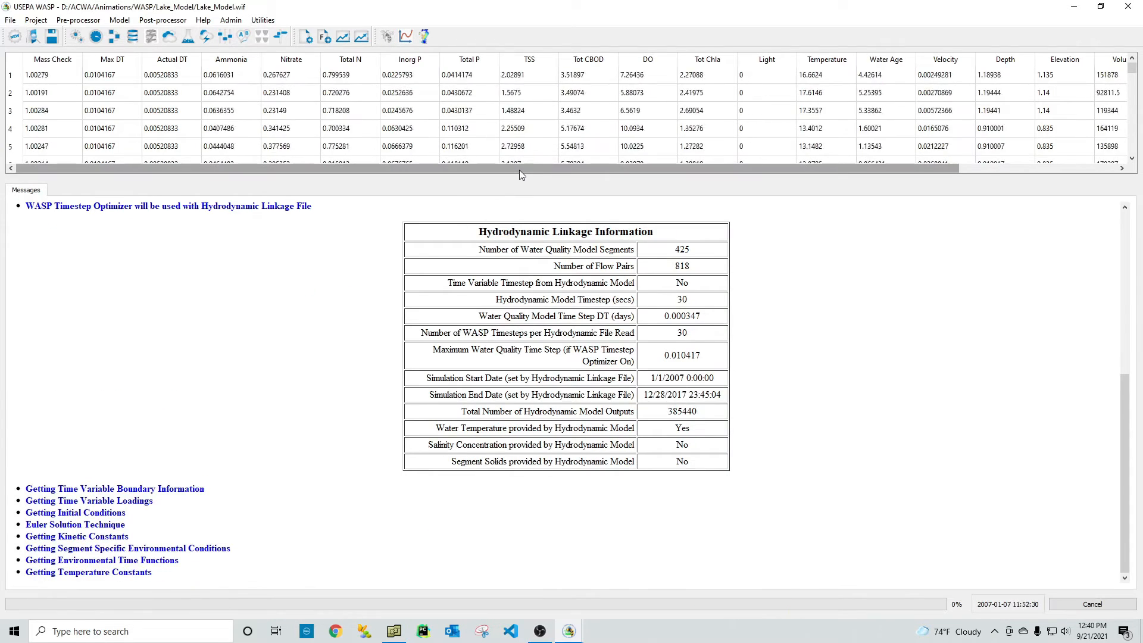
{"action": "left_click_drag", "start_coordinate": [520, 174], "coordinate": [523, 506]}
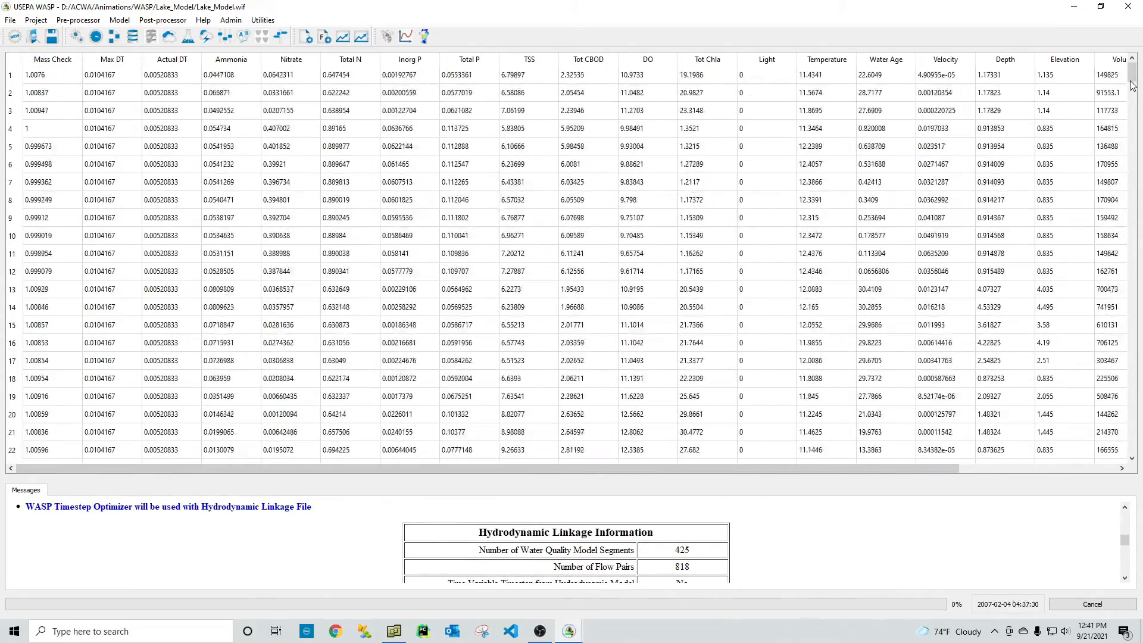
{"action": "left_click_drag", "start_coordinate": [1132, 74], "coordinate": [1131, 444]}
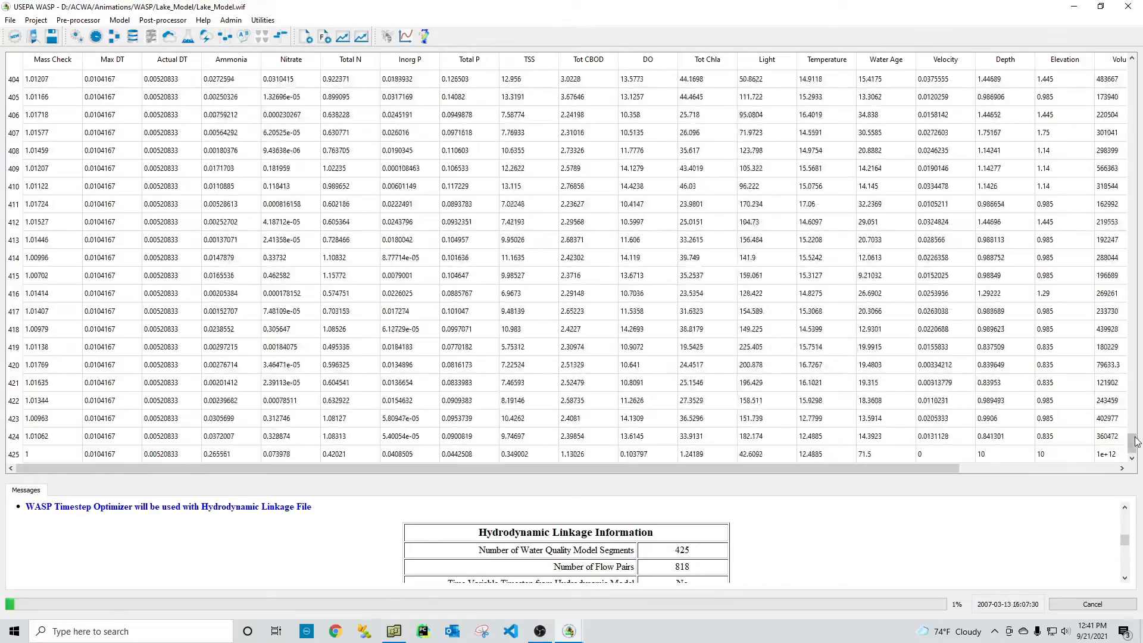
{"action": "left_click_drag", "start_coordinate": [1132, 444], "coordinate": [1132, 256]}
{"action": "left_click_drag", "start_coordinate": [1126, 185], "coordinate": [1108, 77]}
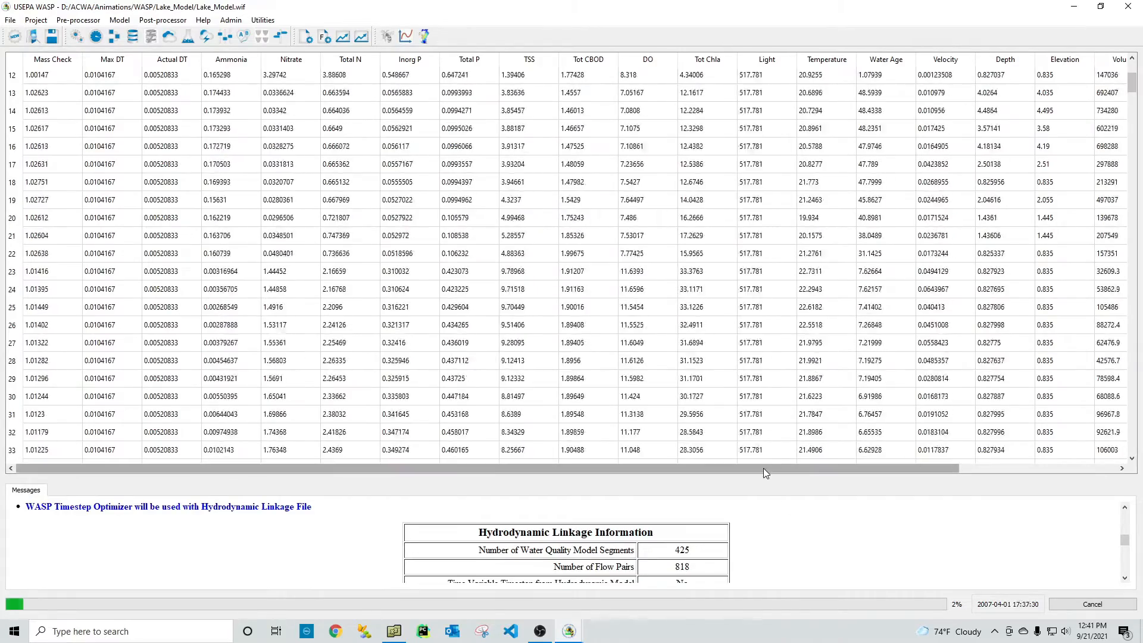
{"action": "left_click_drag", "start_coordinate": [764, 468], "coordinate": [731, 262]}
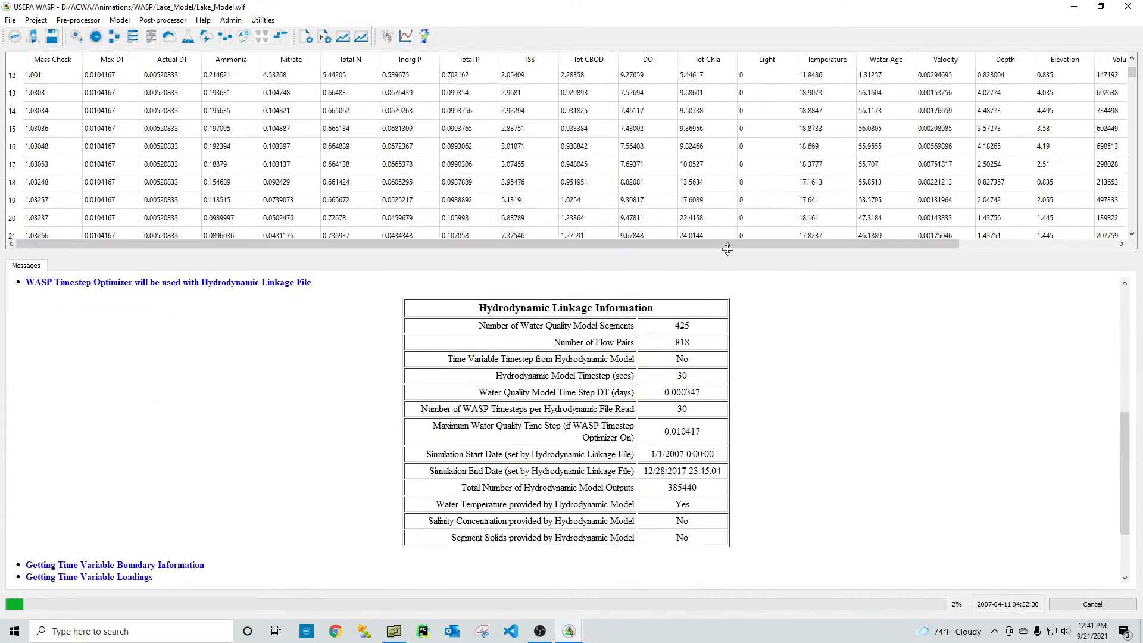
Step: Add two live time-series graphs for segment 14, one of Tot Chla and one of DO, at about equal widths
{"action": "left_click", "coordinate": [406, 37]}
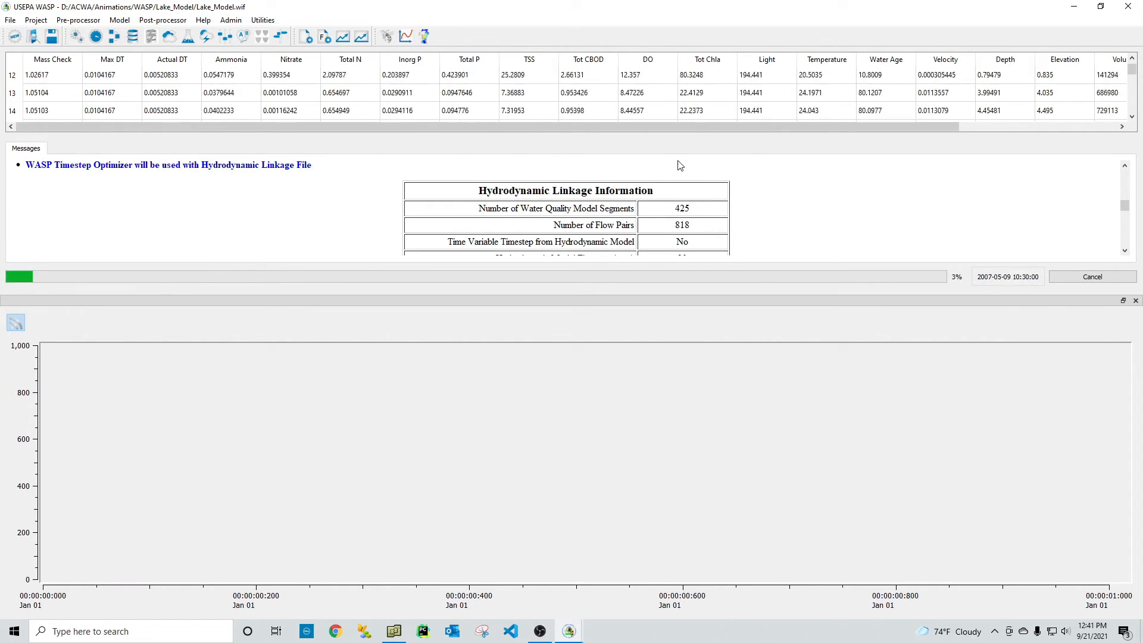
{"action": "left_click", "coordinate": [688, 112]}
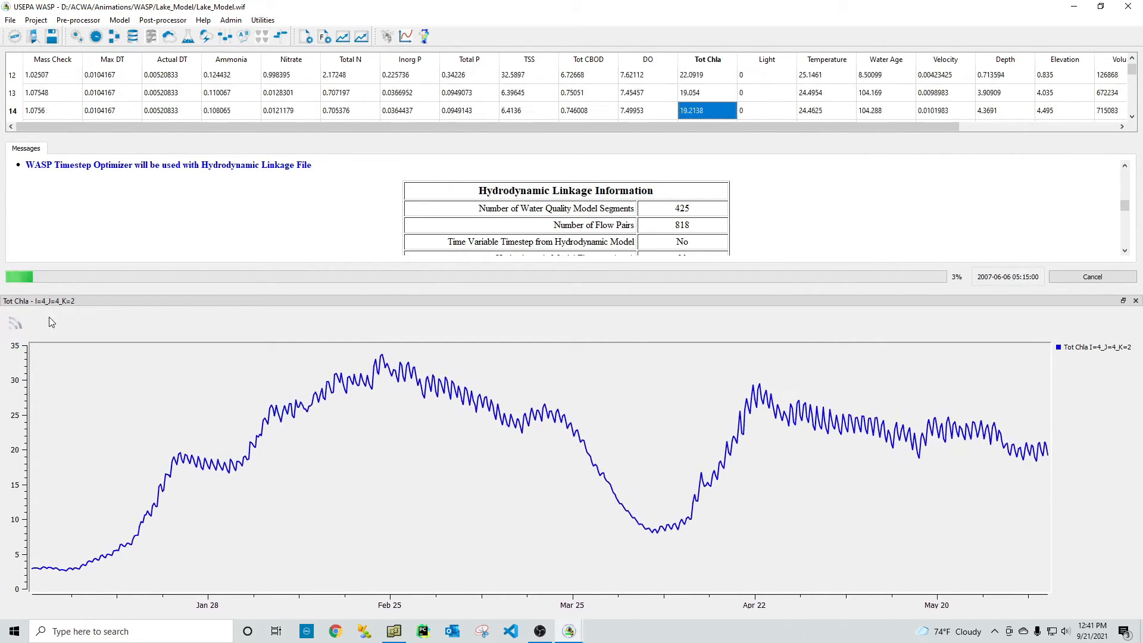
{"action": "left_click", "coordinate": [406, 38]}
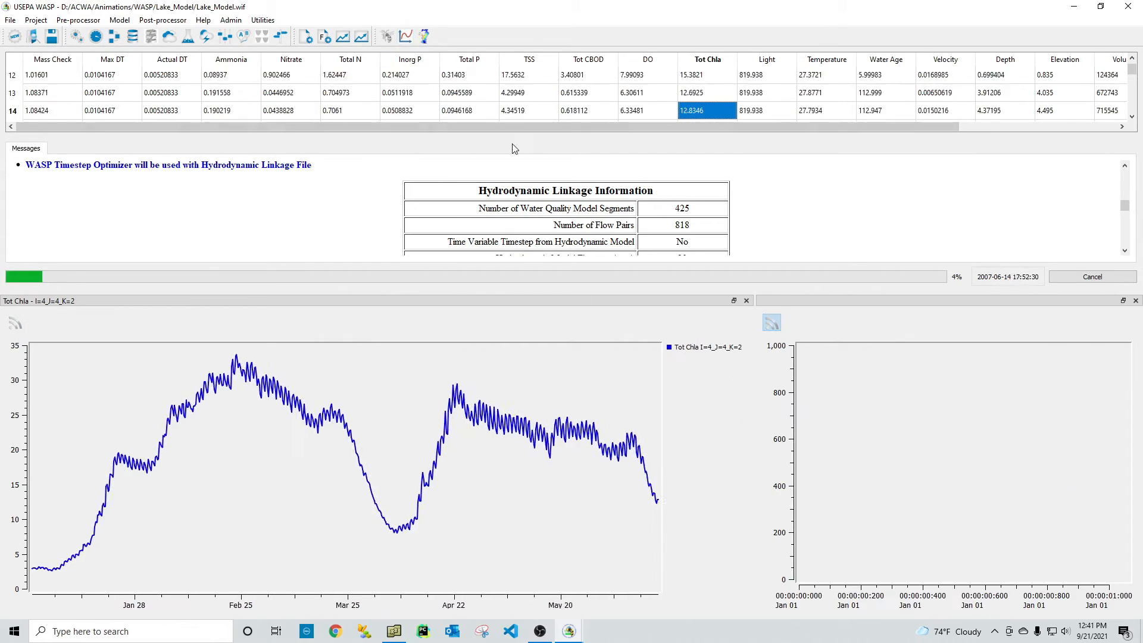
{"action": "left_click", "coordinate": [643, 112]}
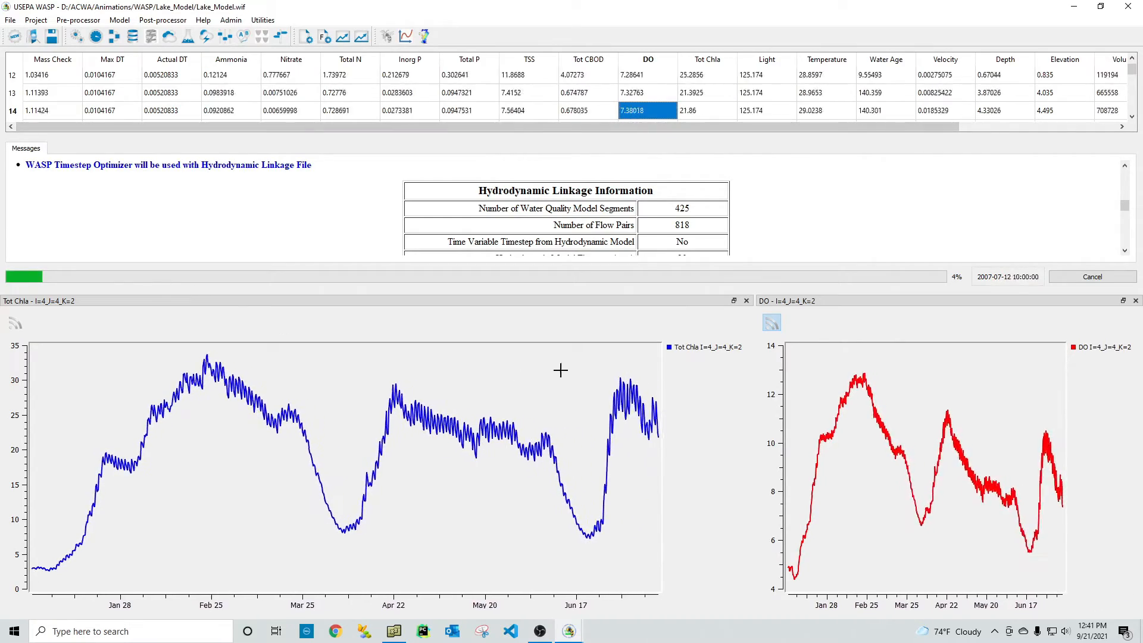
{"action": "left_click_drag", "start_coordinate": [755, 299], "coordinate": [631, 300]}
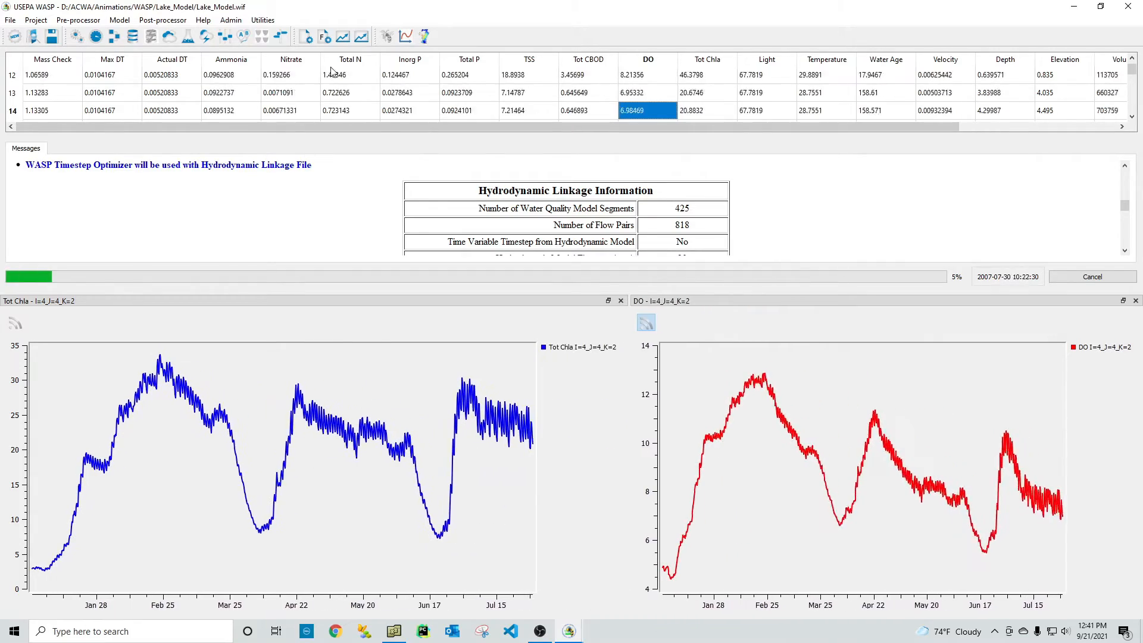
Step: Add a third live graph showing Temperature for segment 14, and plot DO for segment 13 in the middle graph
{"action": "left_click", "coordinate": [405, 37]}
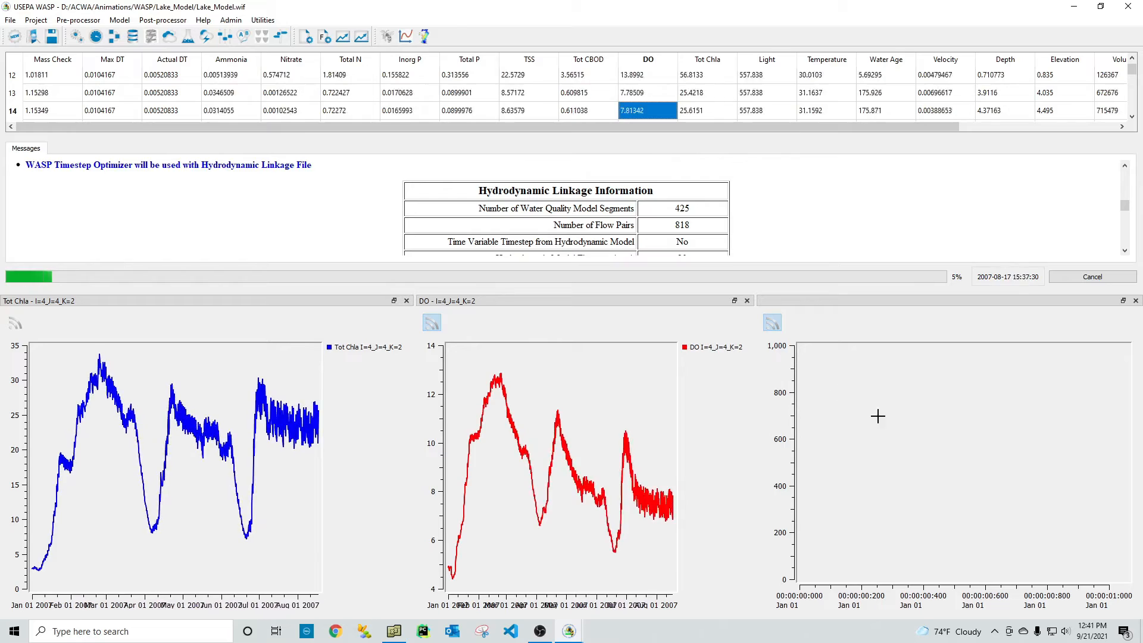
{"action": "left_click", "coordinate": [824, 111]}
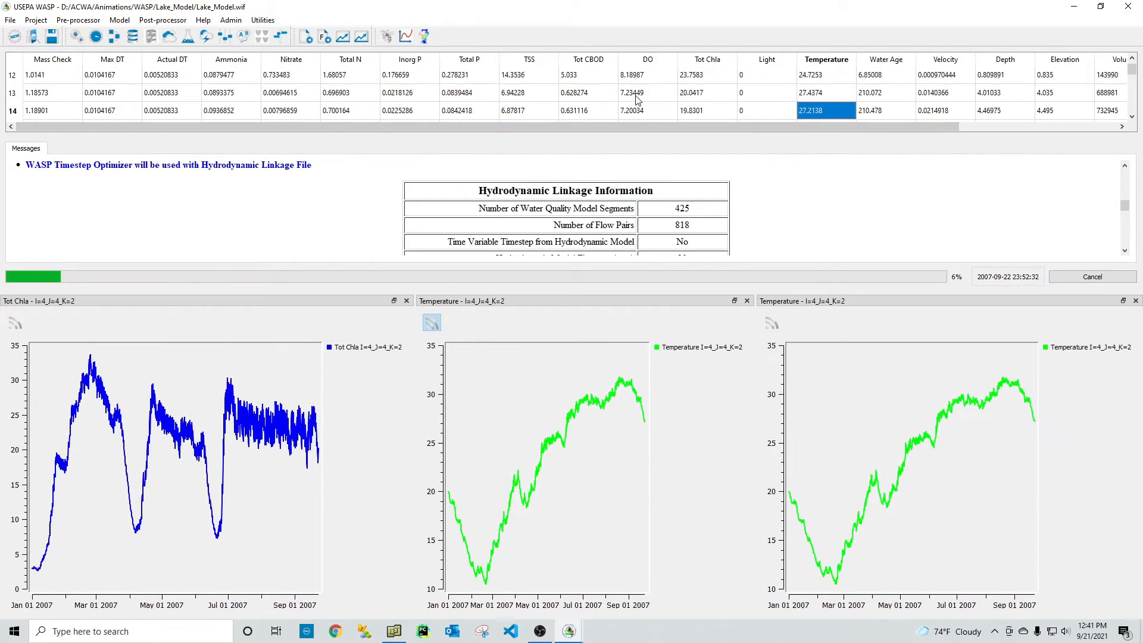
{"action": "left_click", "coordinate": [647, 93]}
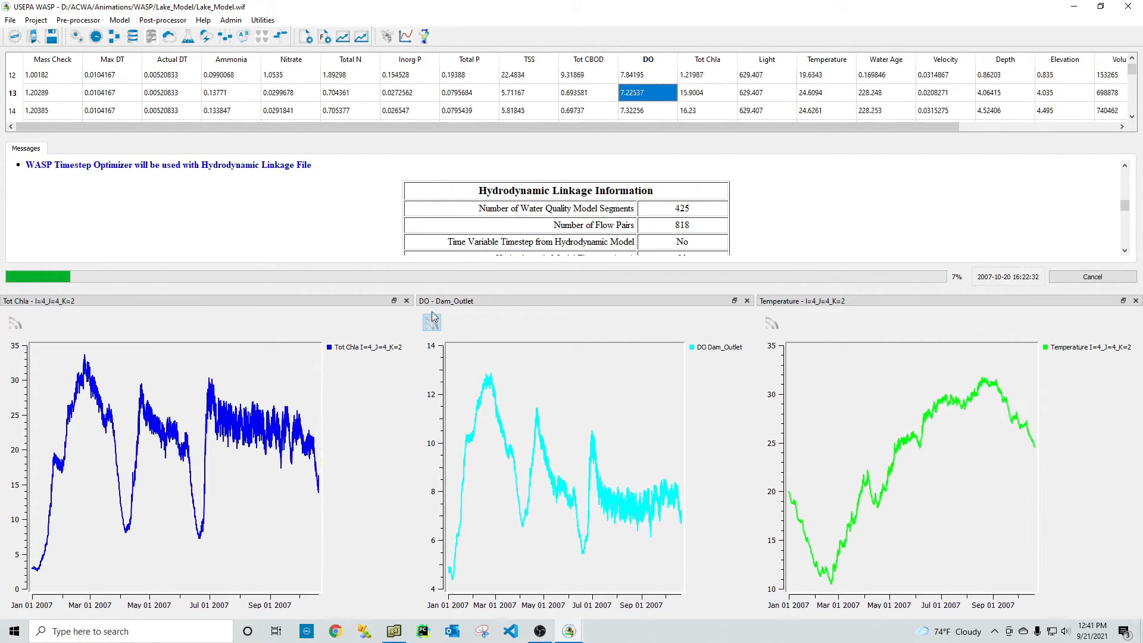
Step: Close all three live time-series graphs while the simulation keeps running
{"action": "left_click", "coordinate": [404, 301]}
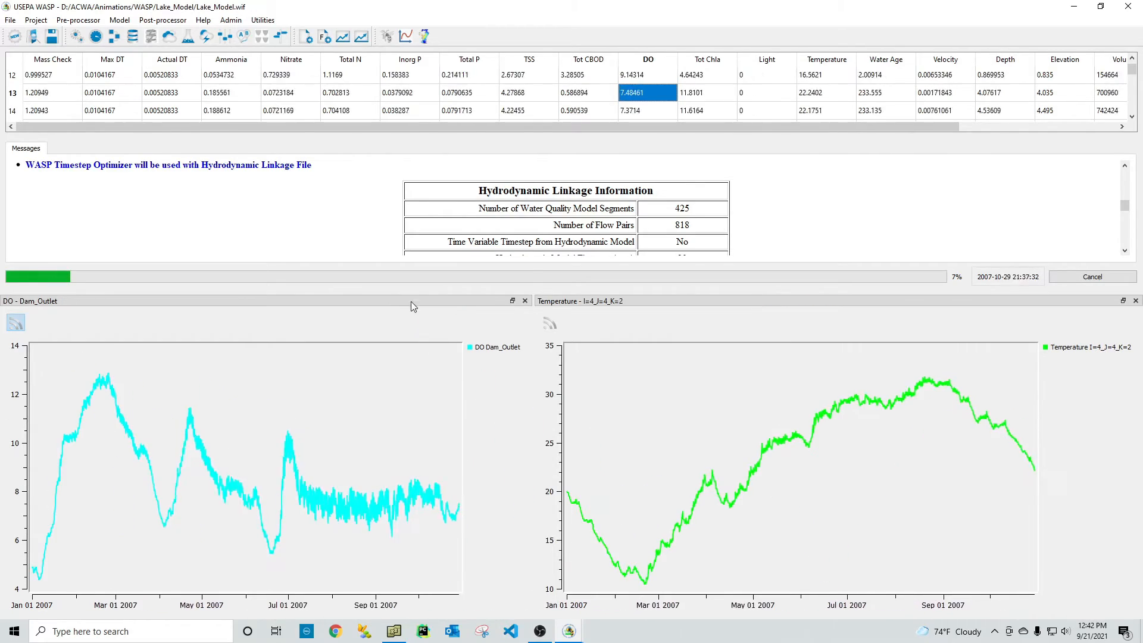
{"action": "left_click", "coordinate": [525, 301]}
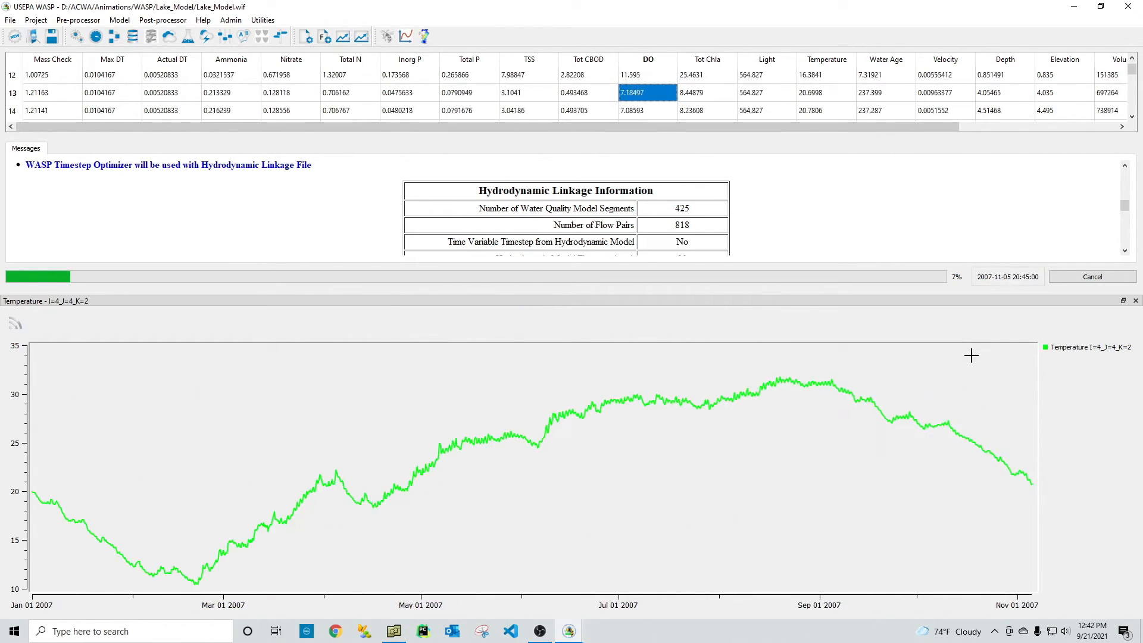
{"action": "left_click", "coordinate": [1136, 301]}
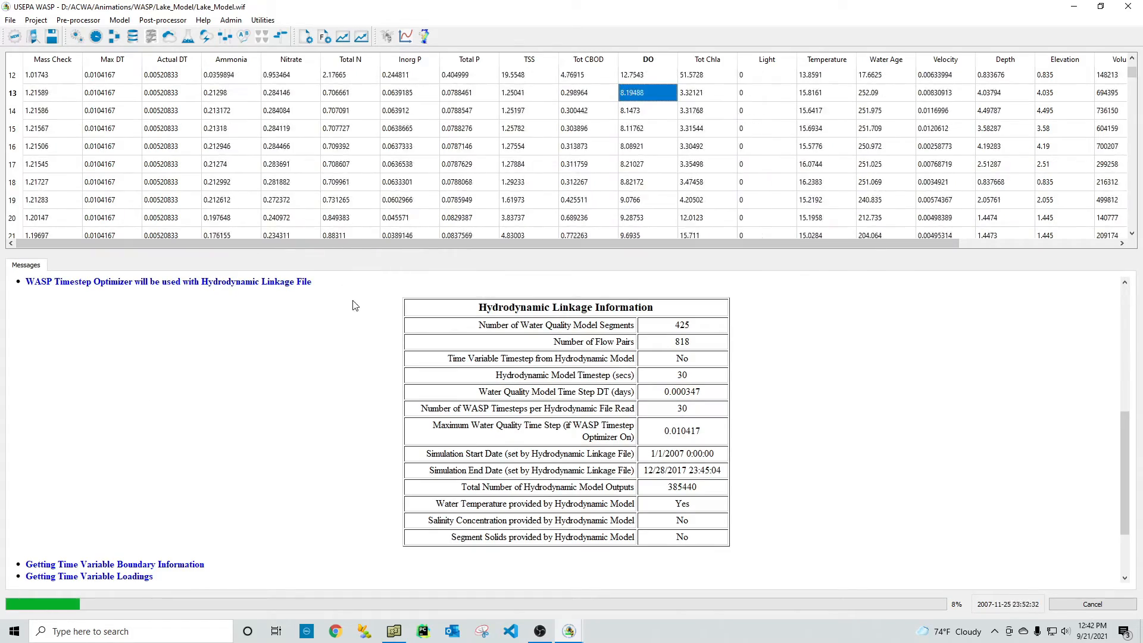
Step: Open the spatial grid map of the lake, undock it, and enlarge it so the whole map and legend fit on screen
{"action": "left_click", "coordinate": [424, 37]}
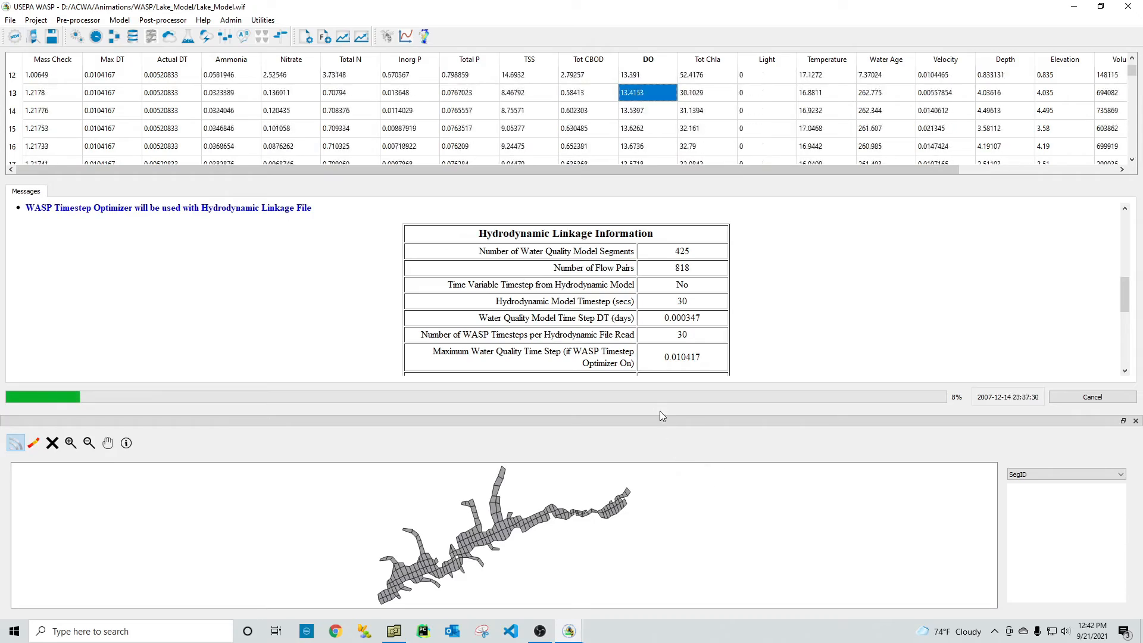
{"action": "left_click_drag", "start_coordinate": [971, 421], "coordinate": [911, 279]}
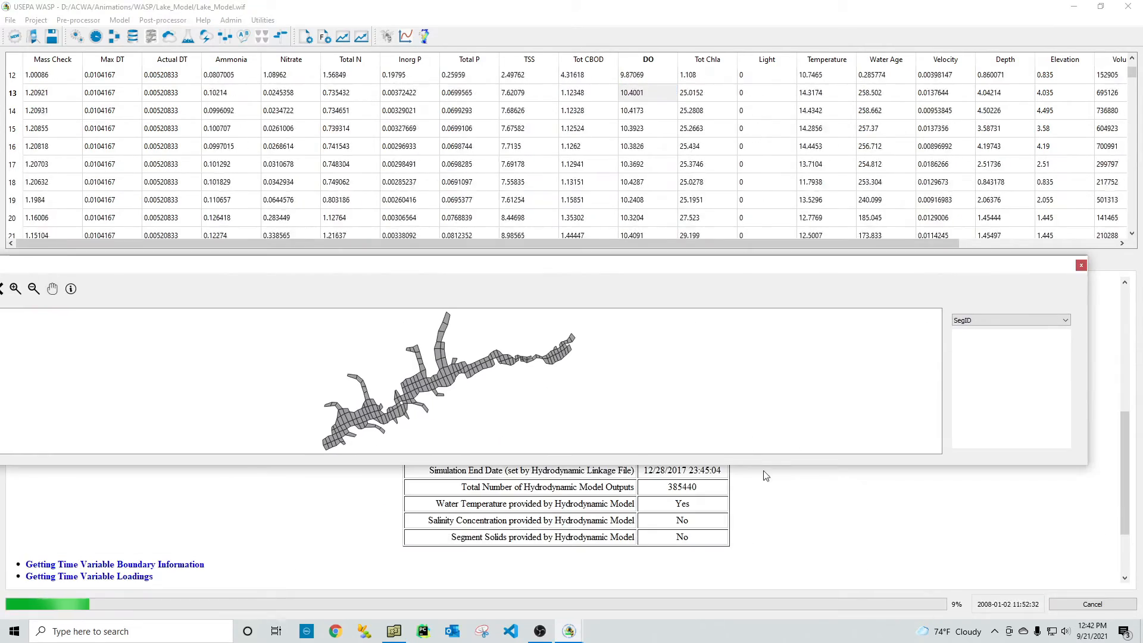
{"action": "left_click_drag", "start_coordinate": [758, 464], "coordinate": [758, 610]}
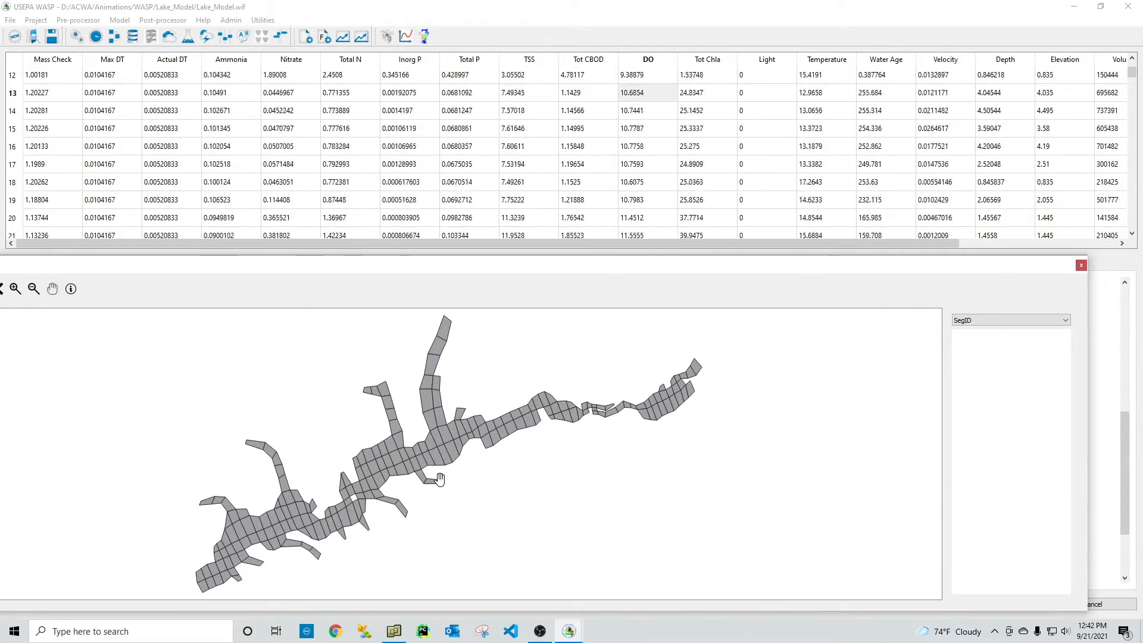
{"action": "double_click", "coordinate": [255, 265]}
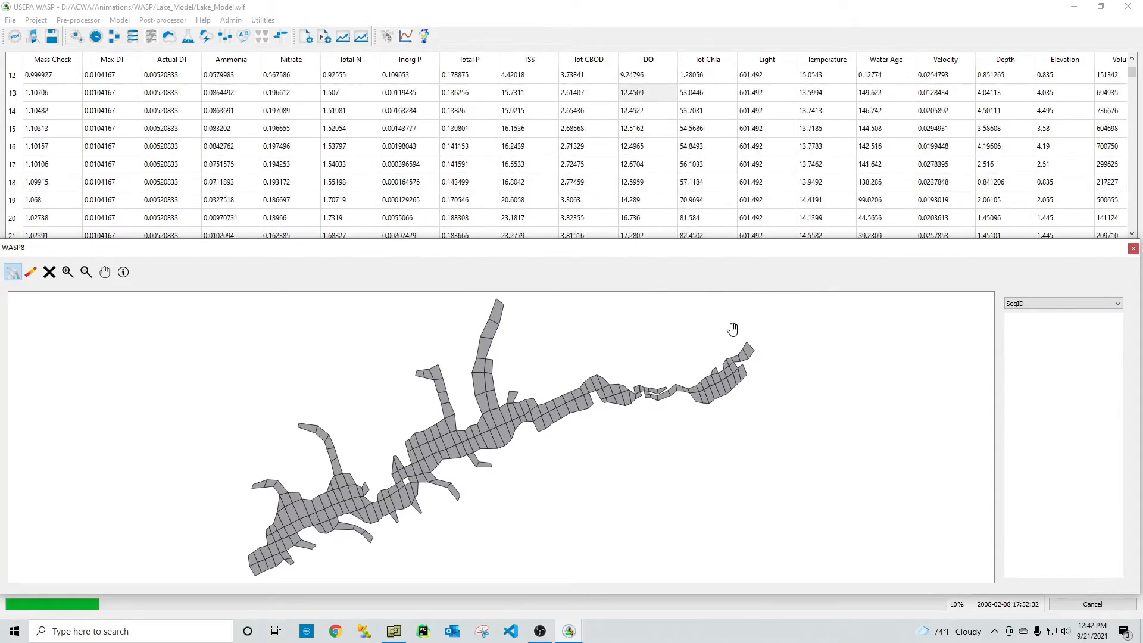
Step: Colour the lake grid map by Tot Chla, Temperature and Outflow in turn, moving the map off the results table
{"action": "left_click", "coordinate": [704, 60]}
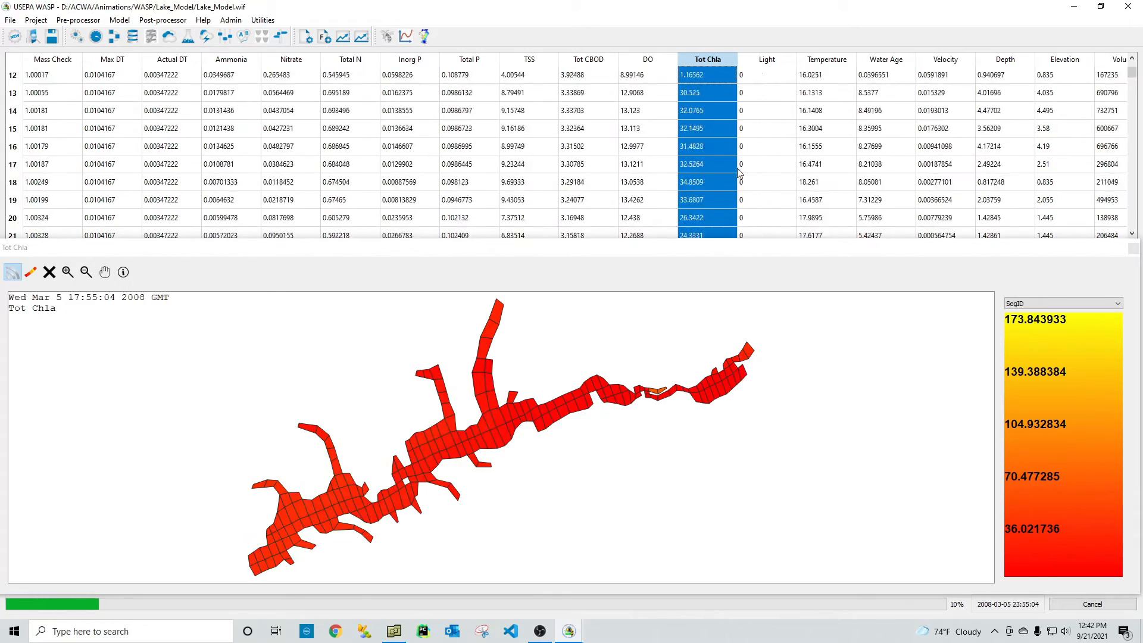
{"action": "left_click", "coordinate": [819, 59]}
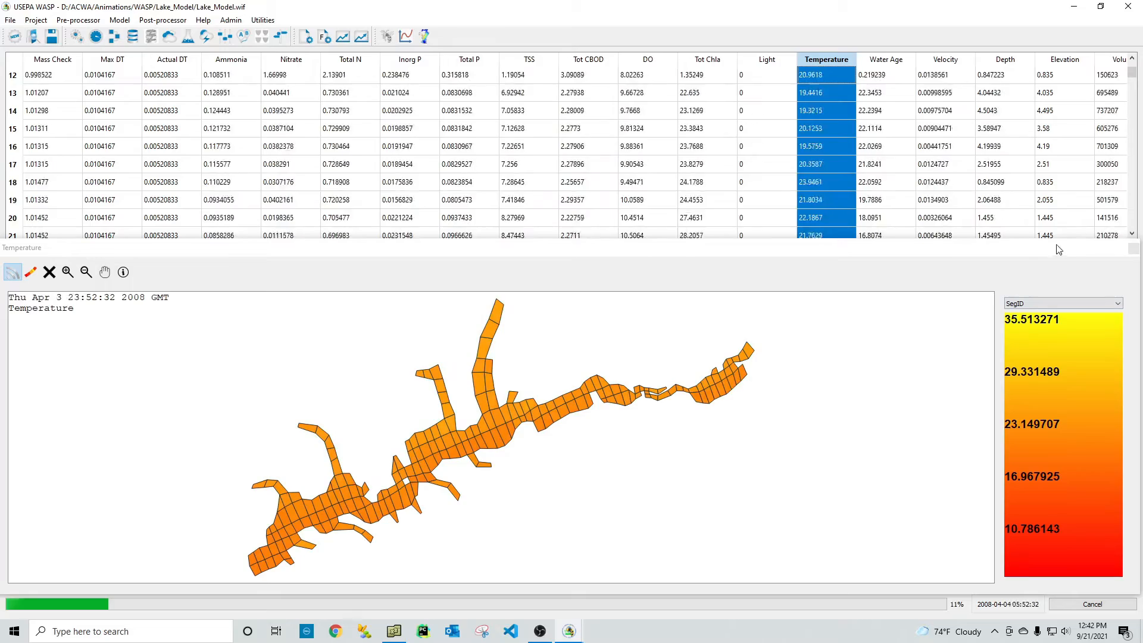
{"action": "left_click_drag", "start_coordinate": [1026, 323], "coordinate": [1019, 285]}
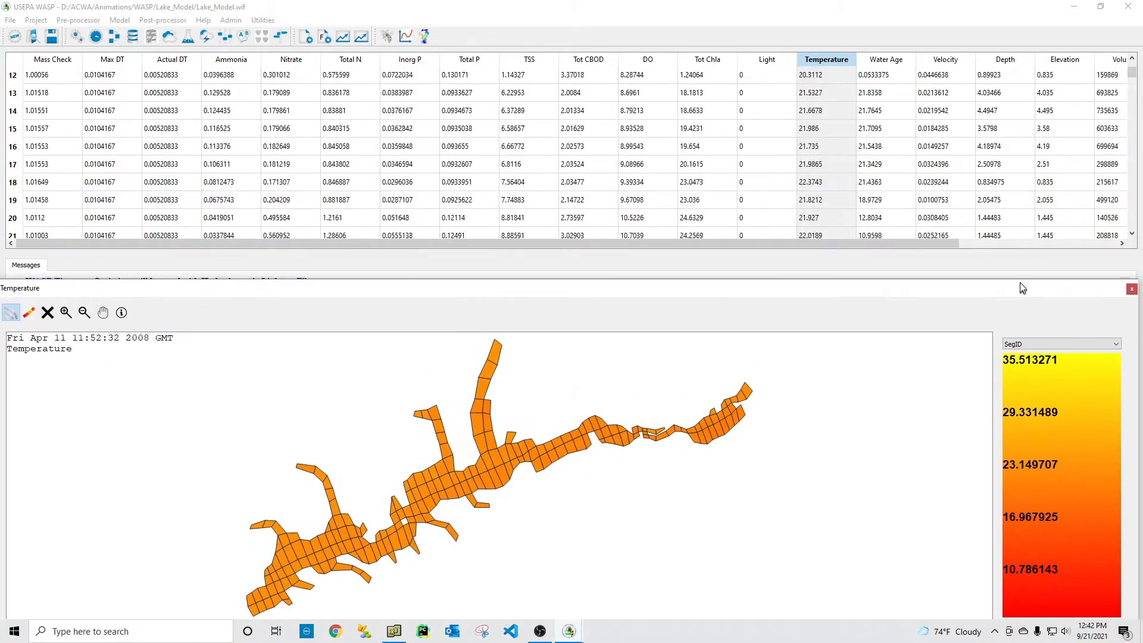
{"action": "left_click_drag", "start_coordinate": [947, 243], "coordinate": [1068, 259]}
{"action": "left_click", "coordinate": [1096, 246]}
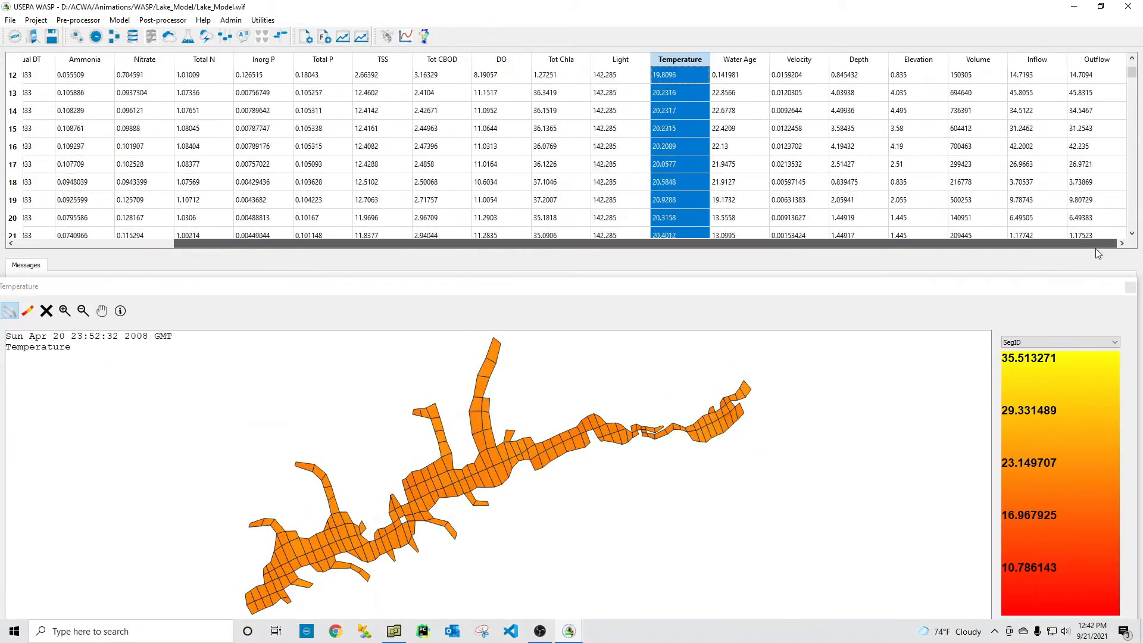
{"action": "left_click", "coordinate": [1088, 60]}
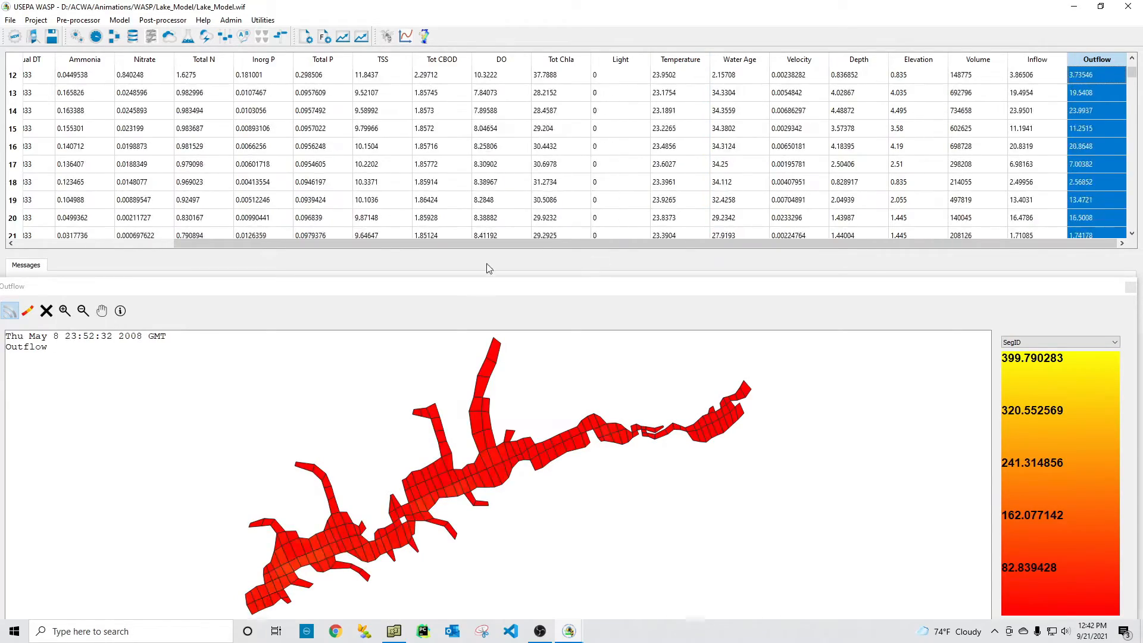
Step: Plot a live Outflow graph for grid cell I=29, J=8 picked on the lake map, and move the map clear of the graph
{"action": "left_click", "coordinate": [232, 383]}
{"action": "left_click", "coordinate": [120, 310]}
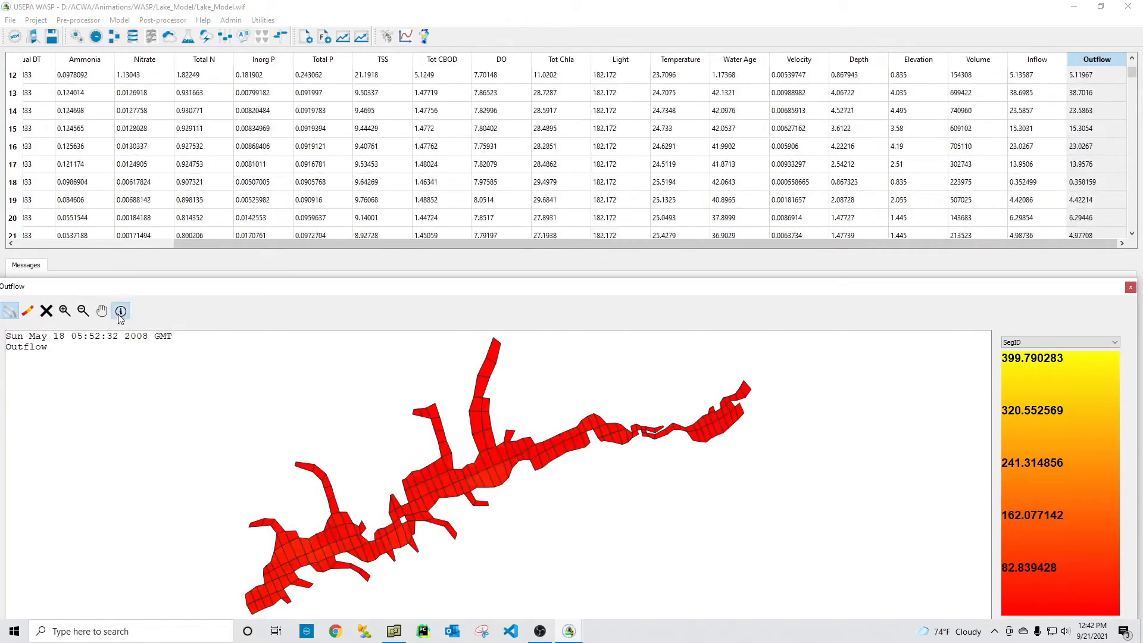
{"action": "left_click", "coordinate": [419, 487]}
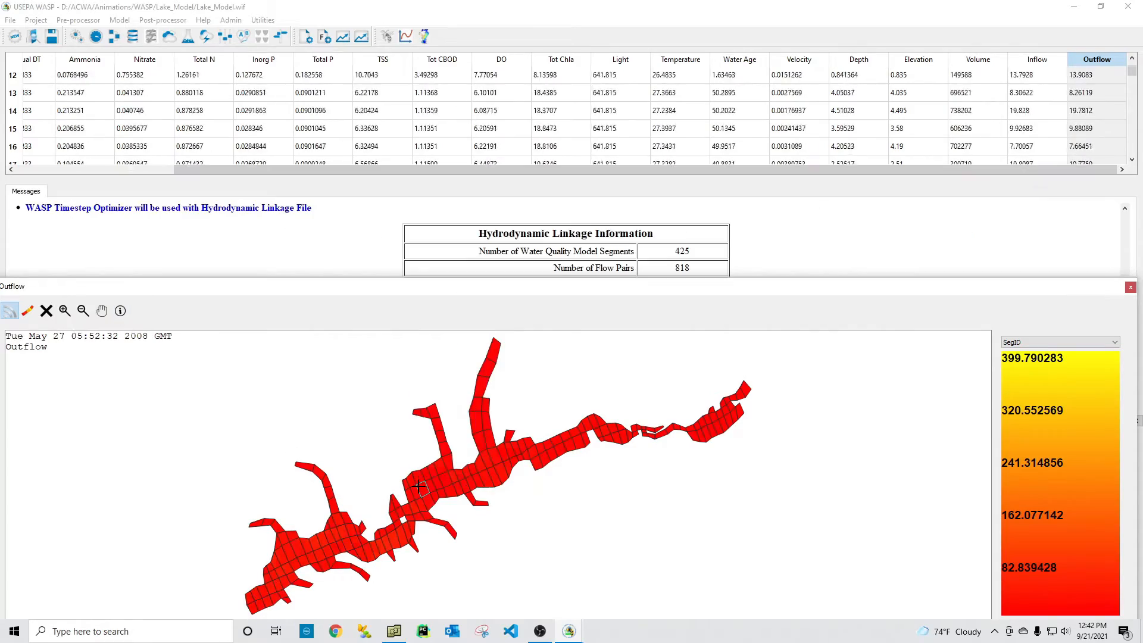
{"action": "left_click", "coordinate": [567, 633]}
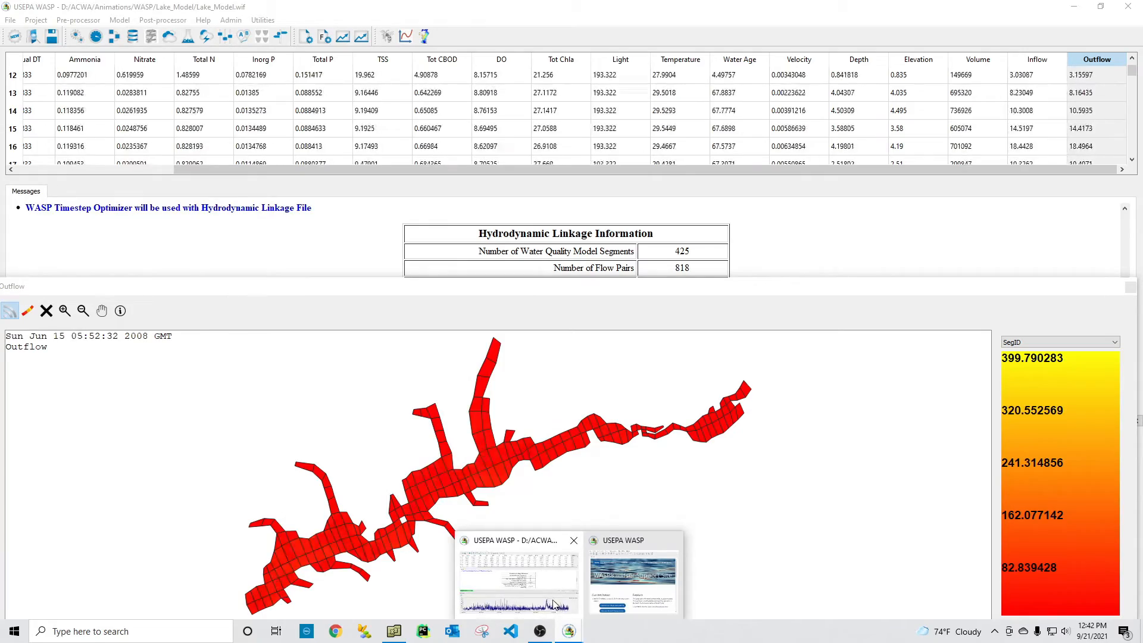
{"action": "left_click", "coordinate": [540, 573]}
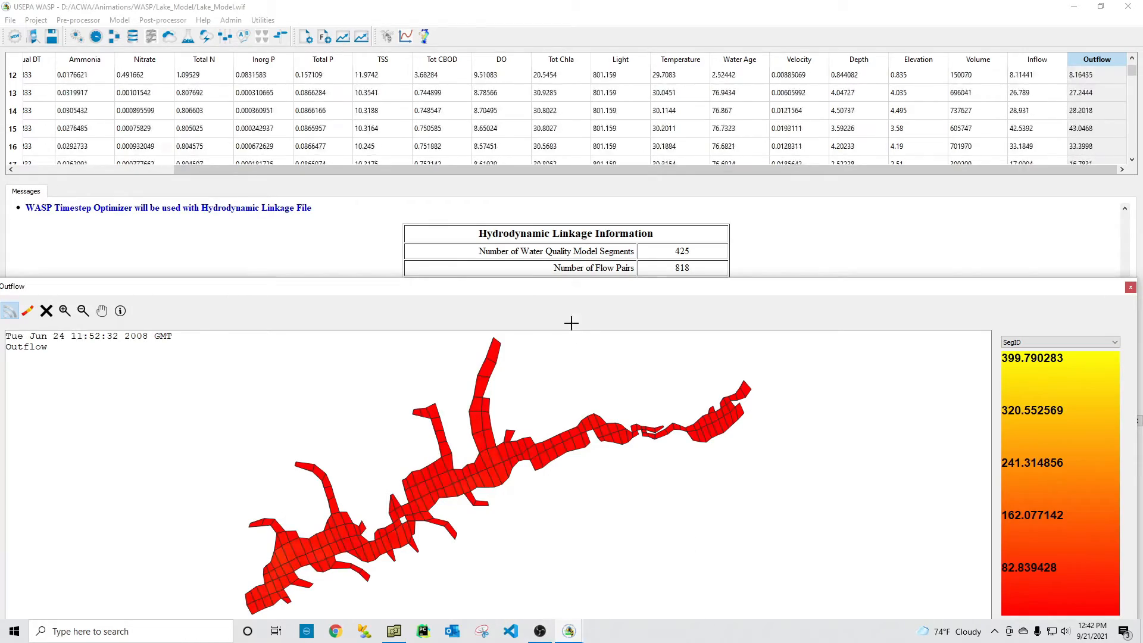
{"action": "left_click_drag", "start_coordinate": [570, 290], "coordinate": [587, 39]}
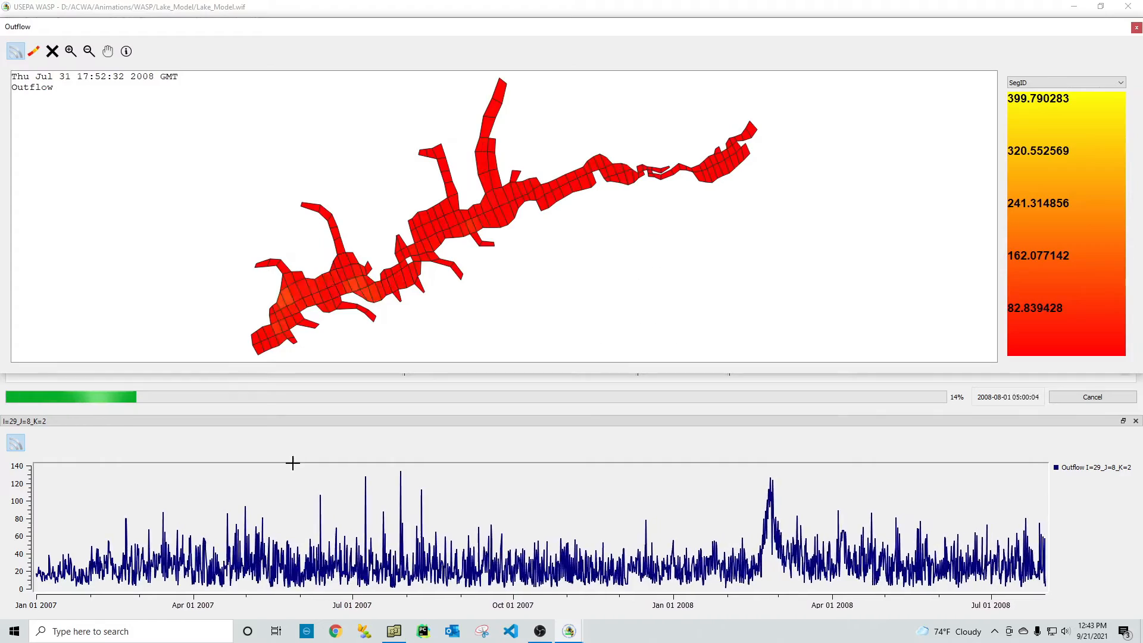
{"action": "mouse_move", "coordinate": [378, 302]}
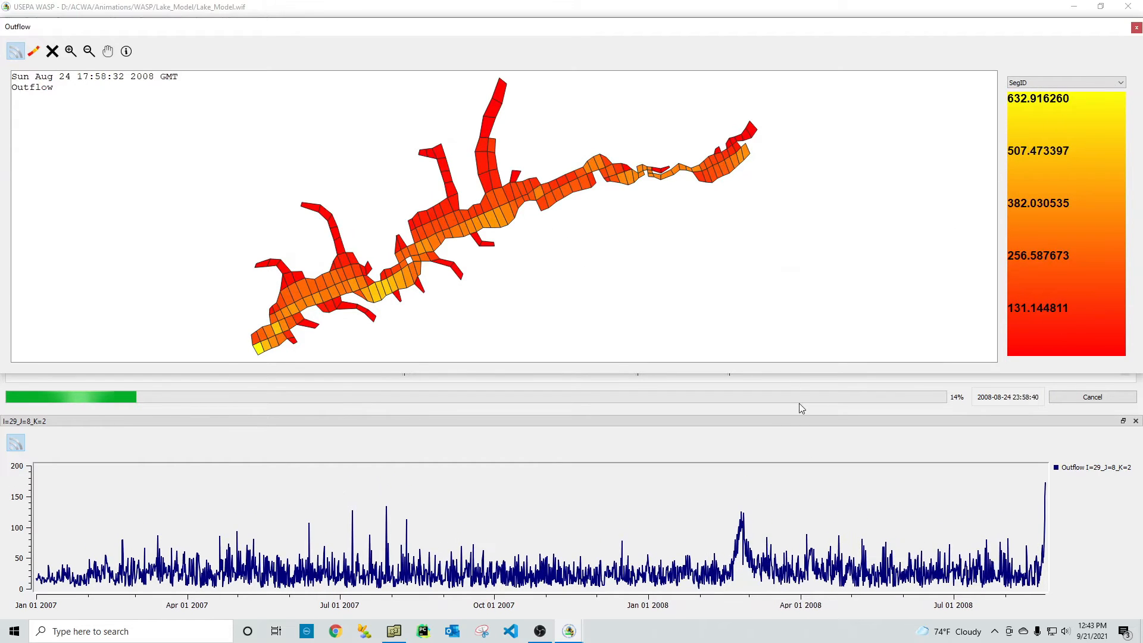
Step: Close the cell's Outflow graph and colour the lake map by DO, inspecting the attributes of grid cell I=68, J=4
{"action": "left_click", "coordinate": [1135, 424]}
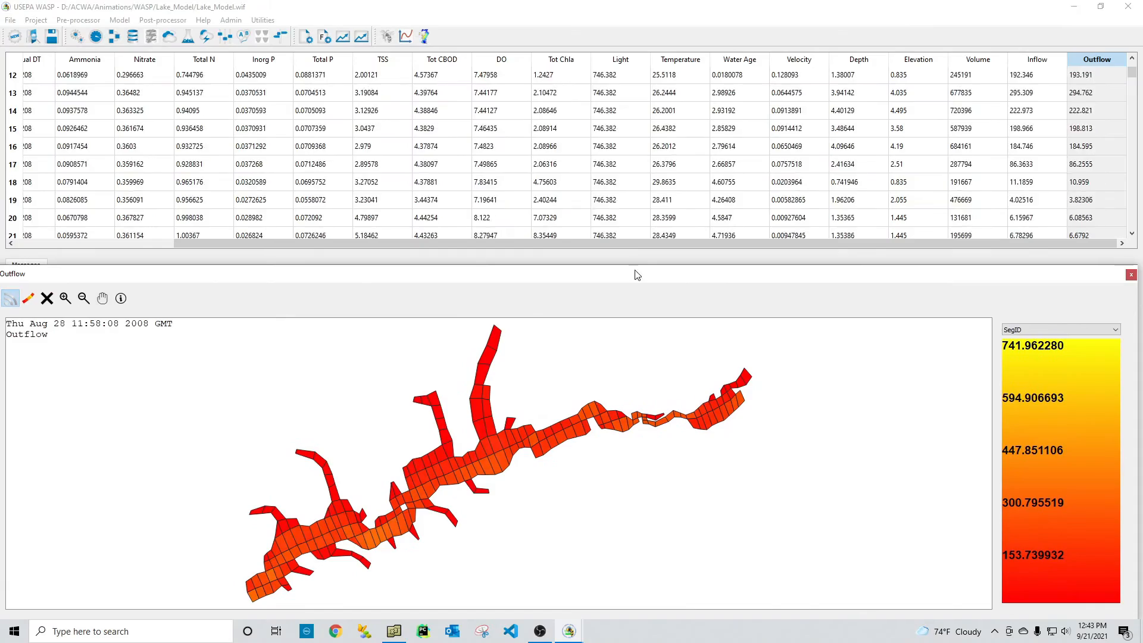
{"action": "left_click", "coordinate": [495, 59]}
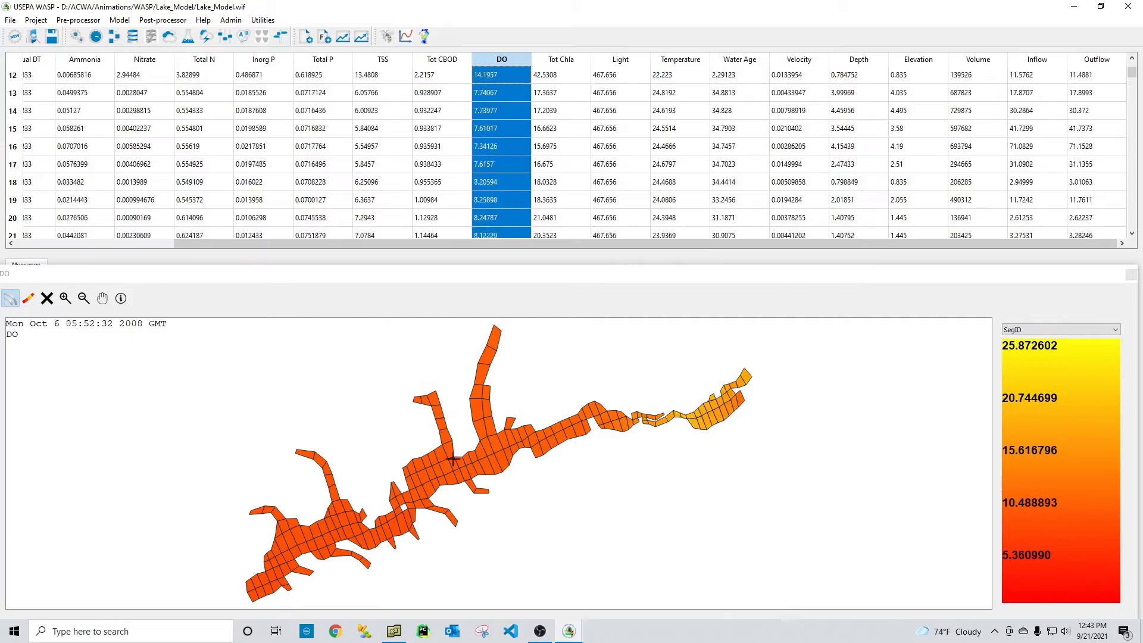
{"action": "mouse_move", "coordinate": [708, 418]}
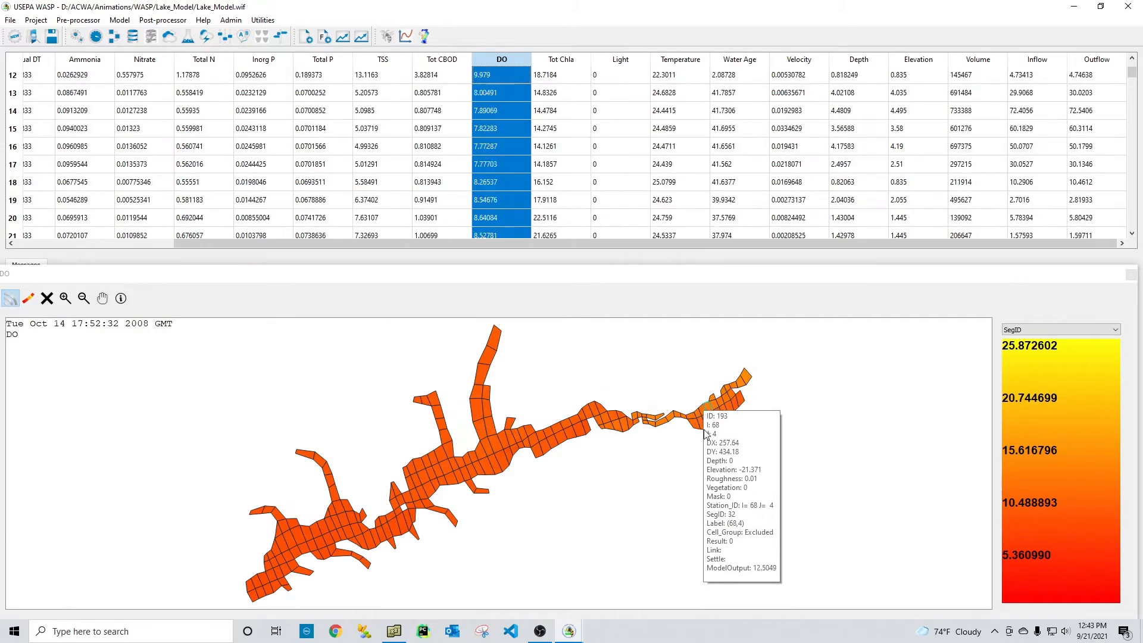
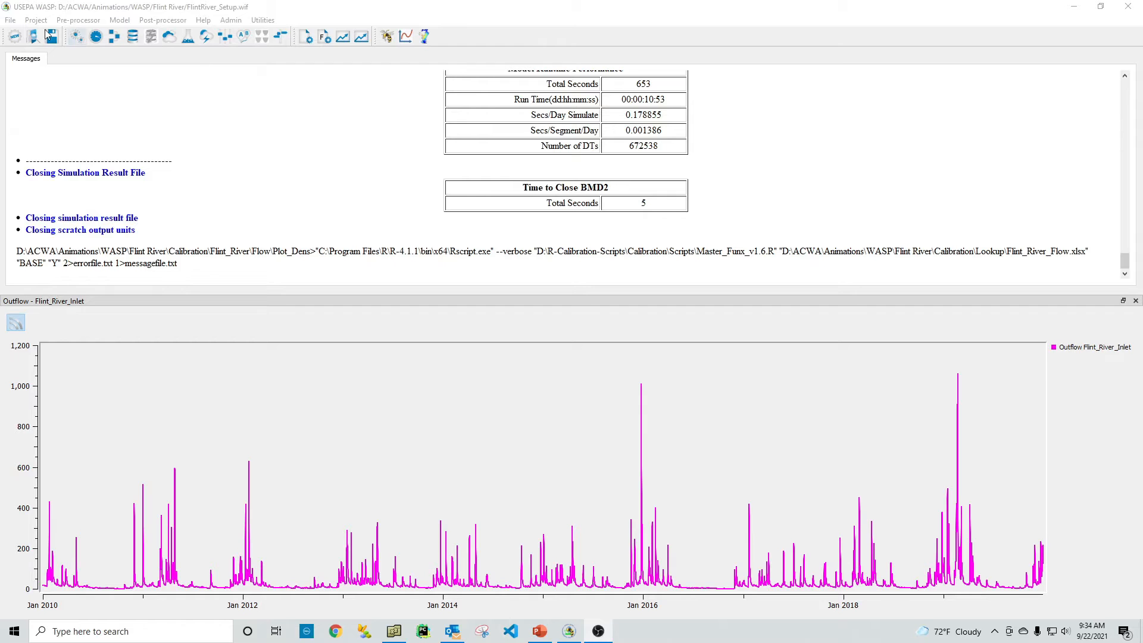
Step: Review the Flint River model's dataset parameters, including the post run command file, and accept them
{"action": "left_click", "coordinate": [76, 38]}
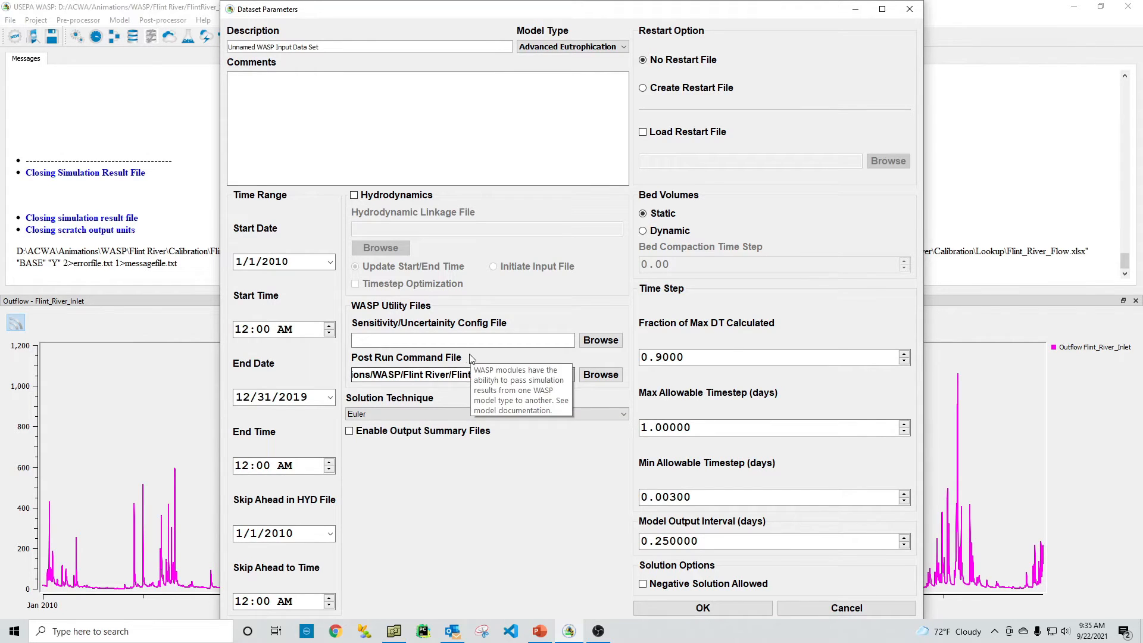
{"action": "left_click", "coordinate": [703, 608]}
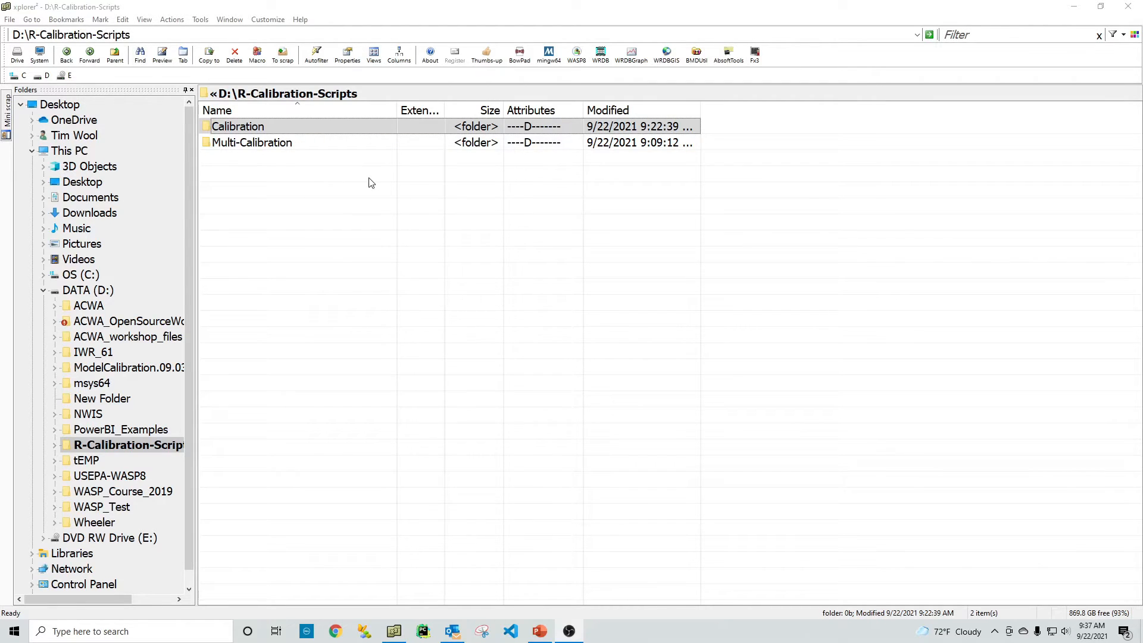
Step: In the xplorer² file manager, open the Calibration folder inside D:\R-Calibration-Scripts
{"action": "left_click", "coordinate": [292, 128]}
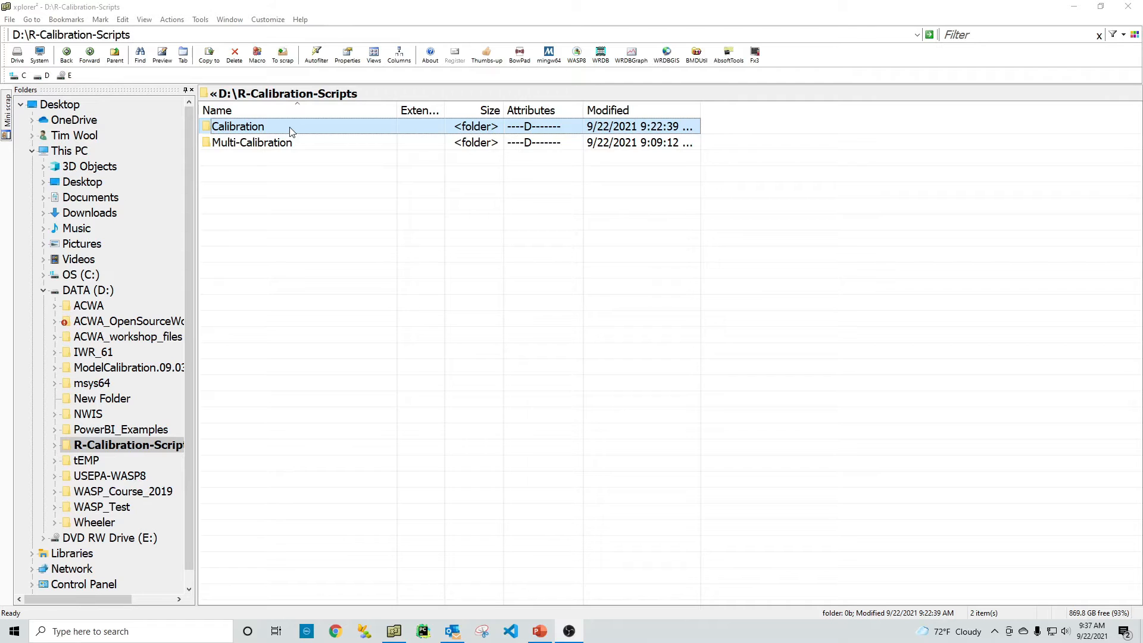
{"action": "left_click", "coordinate": [322, 143]}
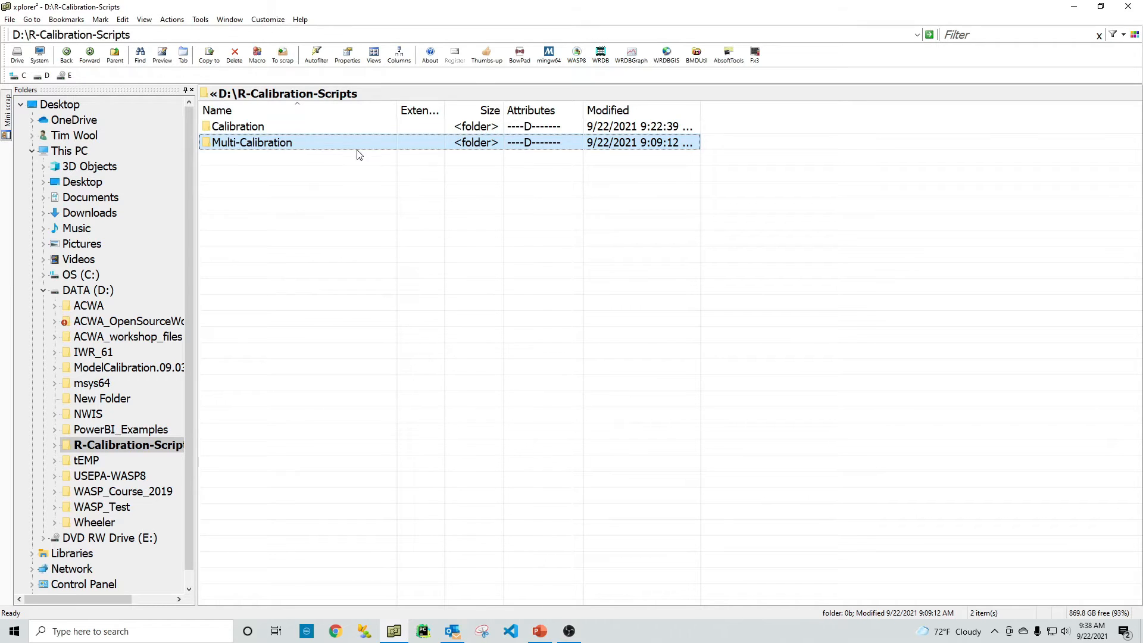
{"action": "double_click", "coordinate": [247, 129]}
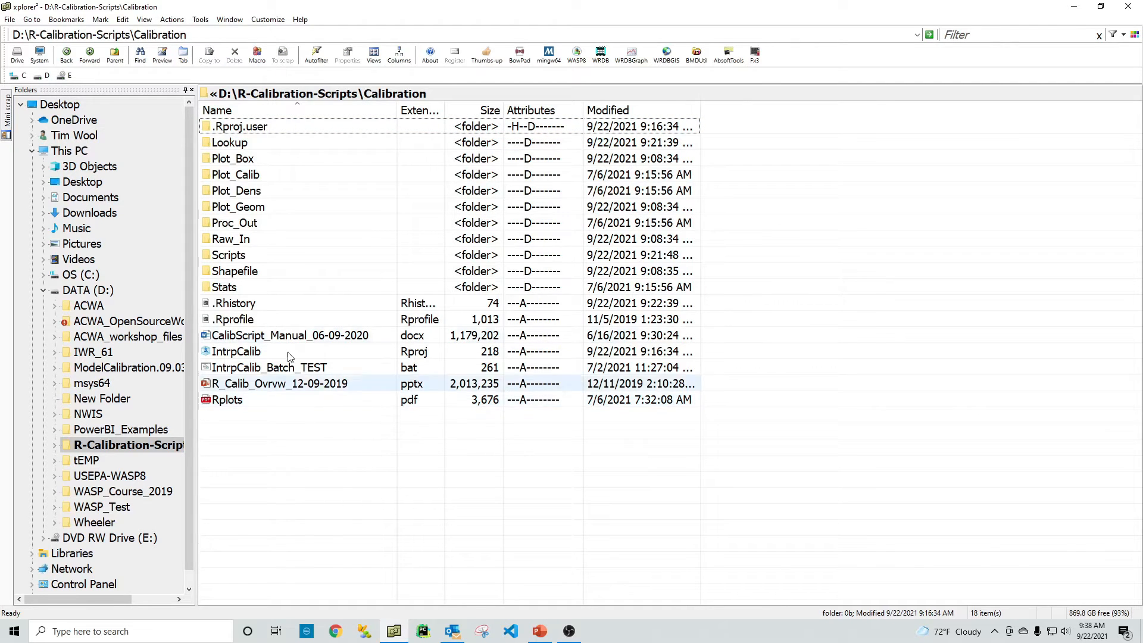
Step: Open the CalibScript_Manual_06-09-2020 document, read its description, prerequisites and script outputs, and close it
{"action": "double_click", "coordinate": [282, 335]}
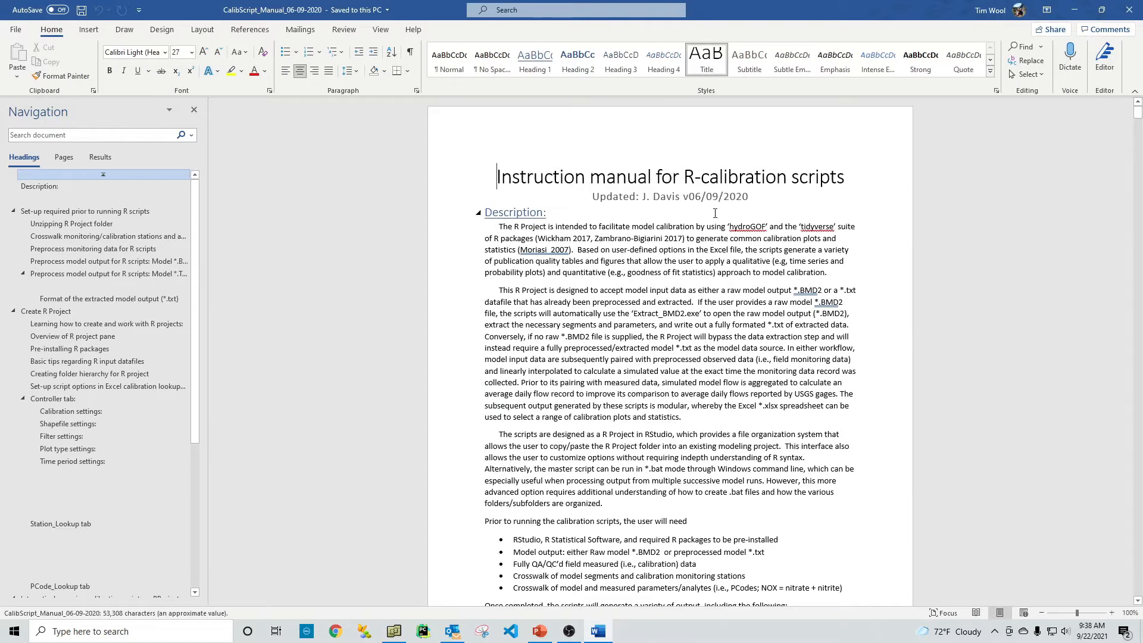
{"action": "scroll", "coordinate": [664, 313], "scroll_direction": "down", "scroll_amount": 2}
{"action": "scroll", "coordinate": [664, 314], "scroll_direction": "down", "scroll_amount": 3}
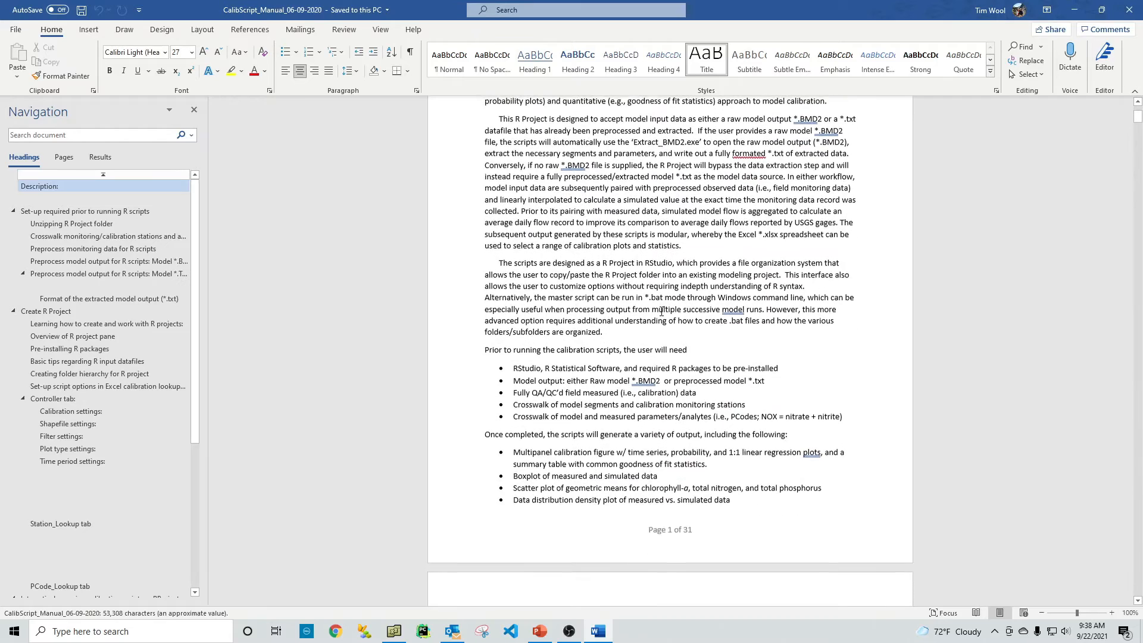
{"action": "scroll", "coordinate": [660, 311], "scroll_direction": "down", "scroll_amount": 3}
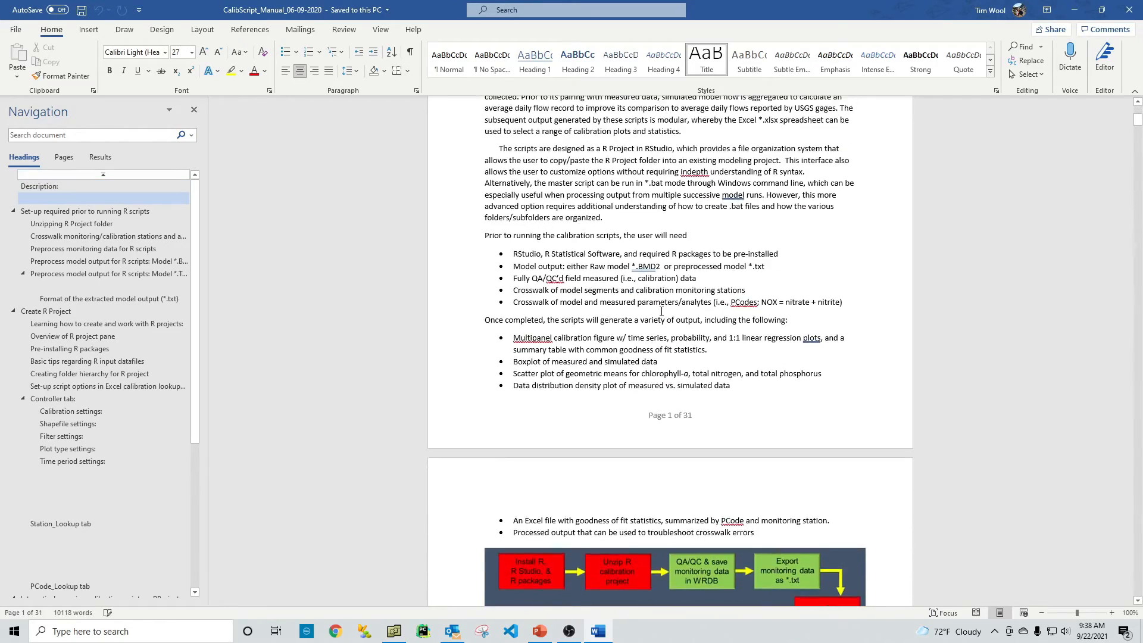
{"action": "scroll", "coordinate": [663, 311], "scroll_direction": "up", "scroll_amount": 4}
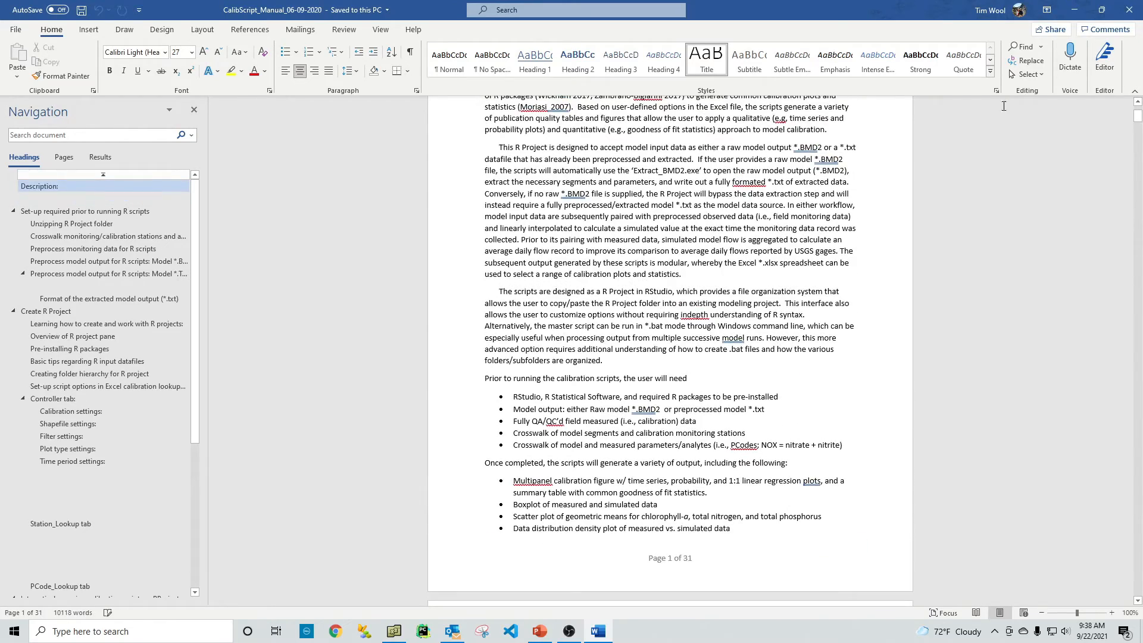
{"action": "left_click", "coordinate": [1129, 10]}
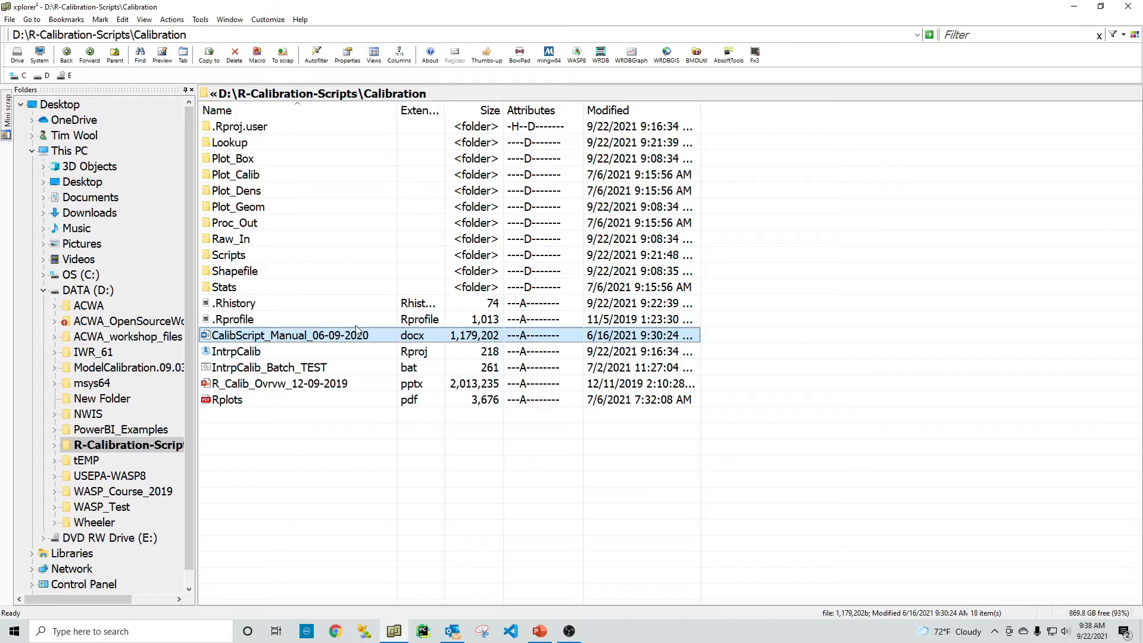
Step: Open the Calib_Lookup workbook from the Lookup folder, examine the Controller sheet's calibration, plot type and filter settings, and close it
{"action": "double_click", "coordinate": [292, 148]}
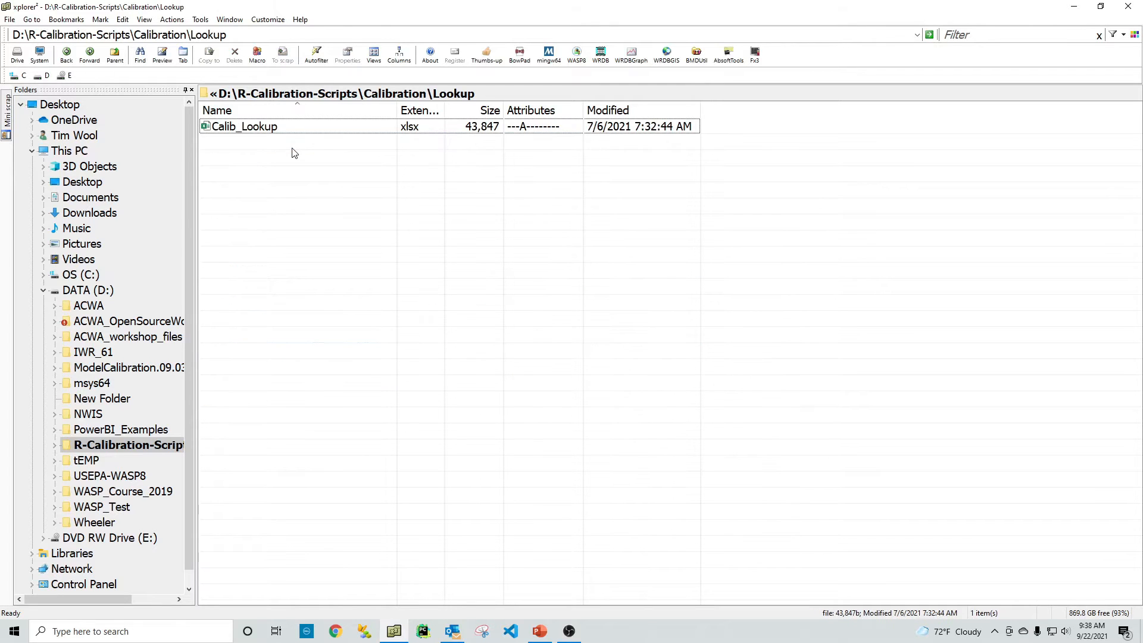
{"action": "double_click", "coordinate": [294, 128]}
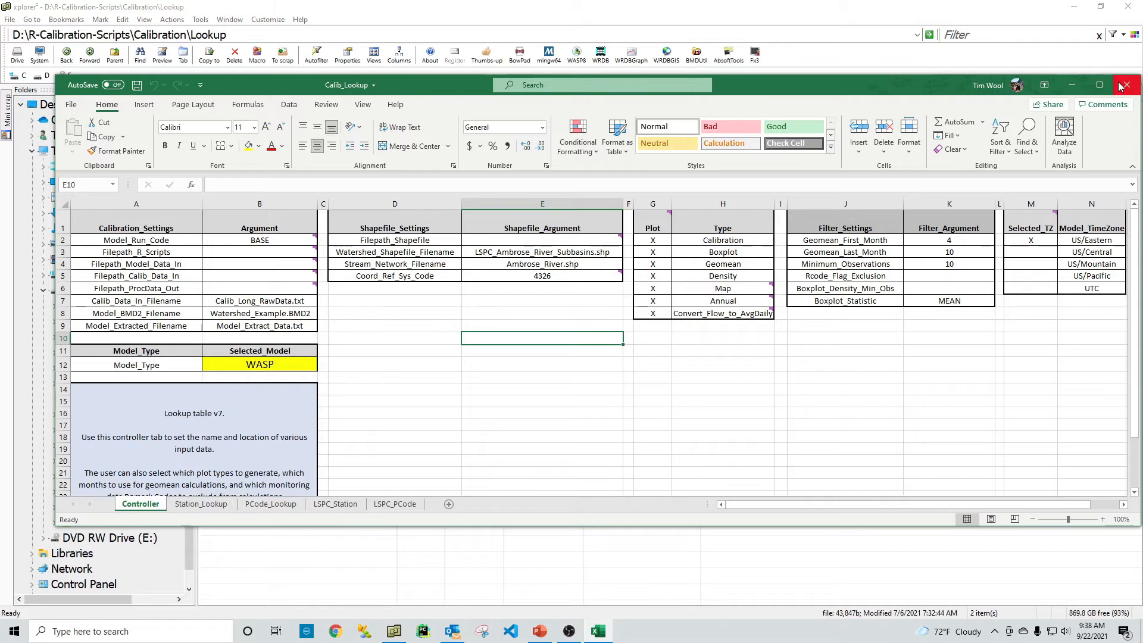
{"action": "left_click", "coordinate": [1100, 84]}
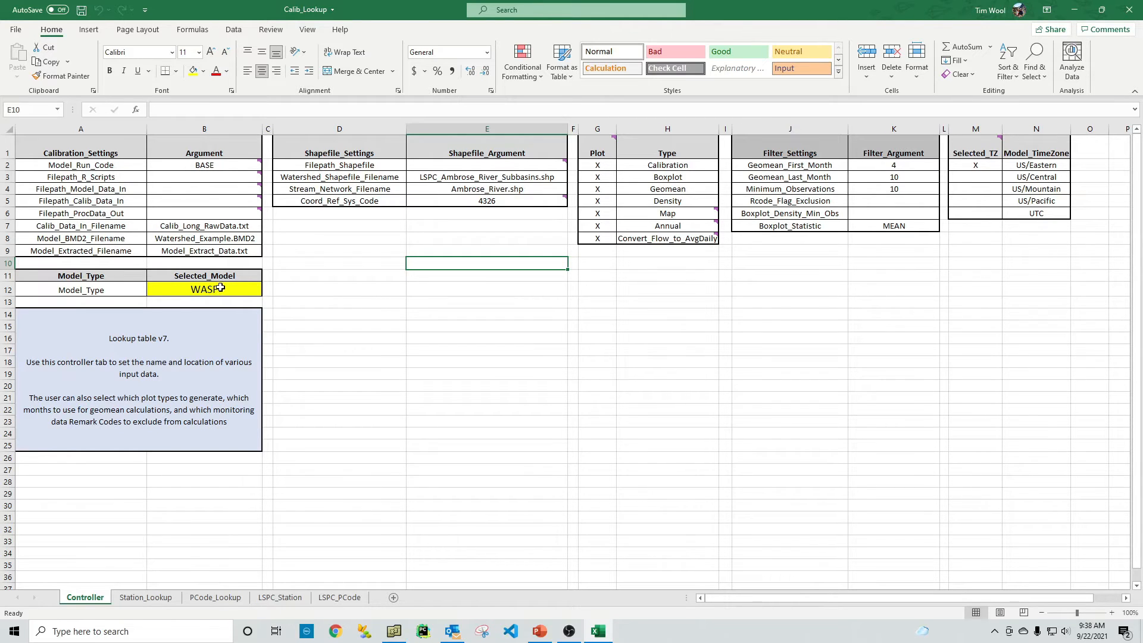
{"action": "mouse_move", "coordinate": [181, 188]}
{"action": "mouse_move", "coordinate": [693, 226]}
{"action": "mouse_move", "coordinate": [677, 208]}
{"action": "left_click", "coordinate": [1130, 11]}
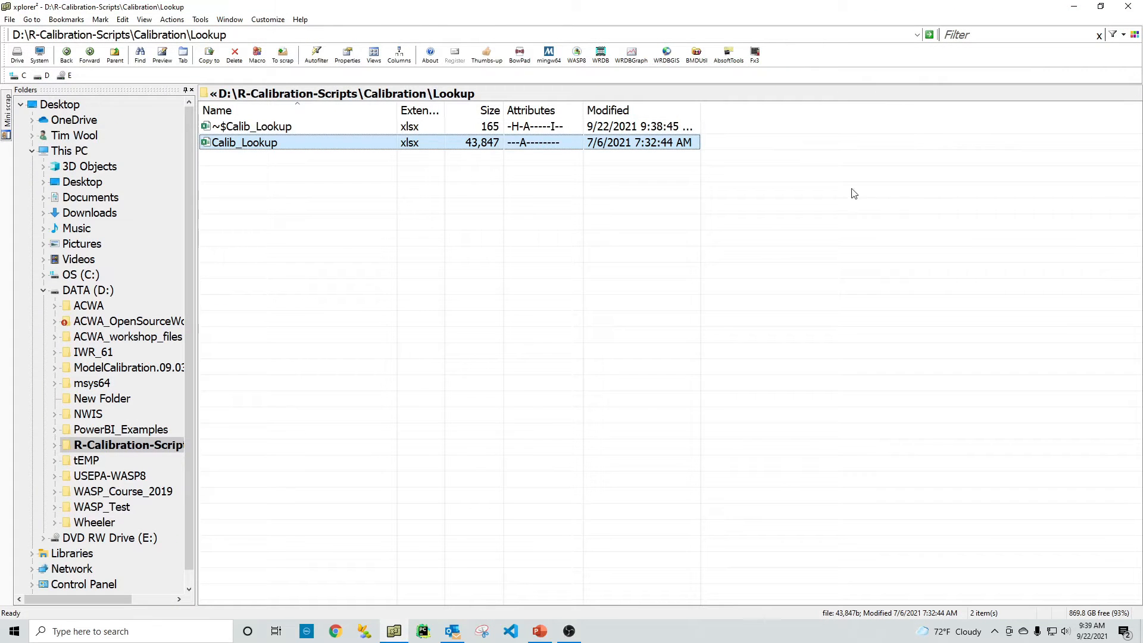
Step: Go to the Flint River model folder at D:\ACWA\Animations\WASP\Flint River
{"action": "left_click", "coordinate": [226, 95]}
{"action": "double_click", "coordinate": [256, 127]}
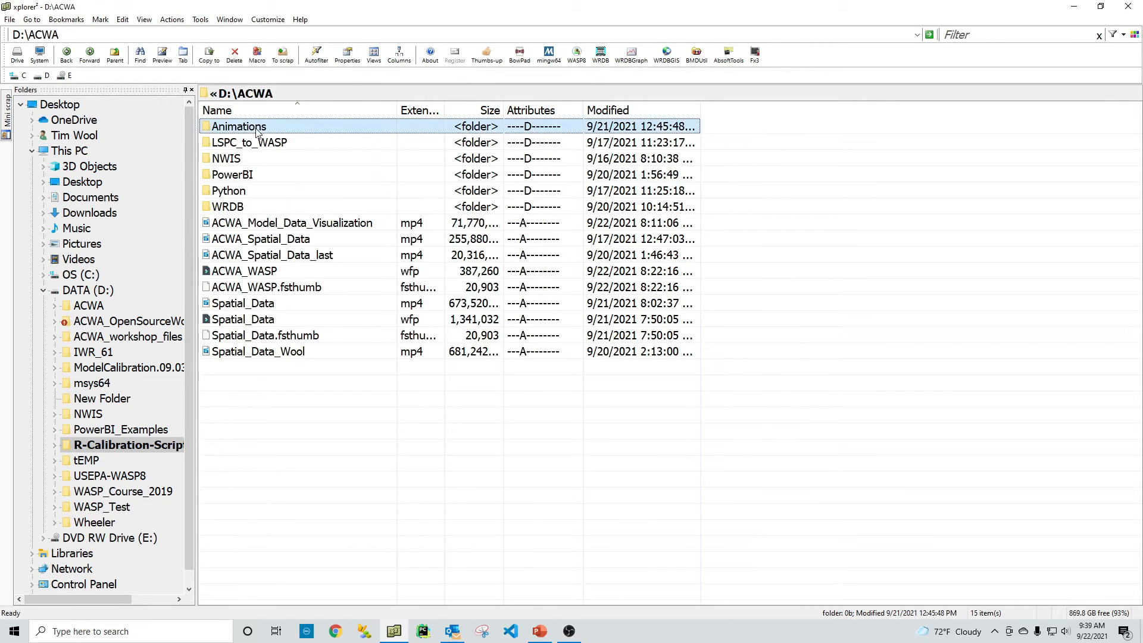
{"action": "double_click", "coordinate": [259, 129]}
{"action": "double_click", "coordinate": [265, 145]}
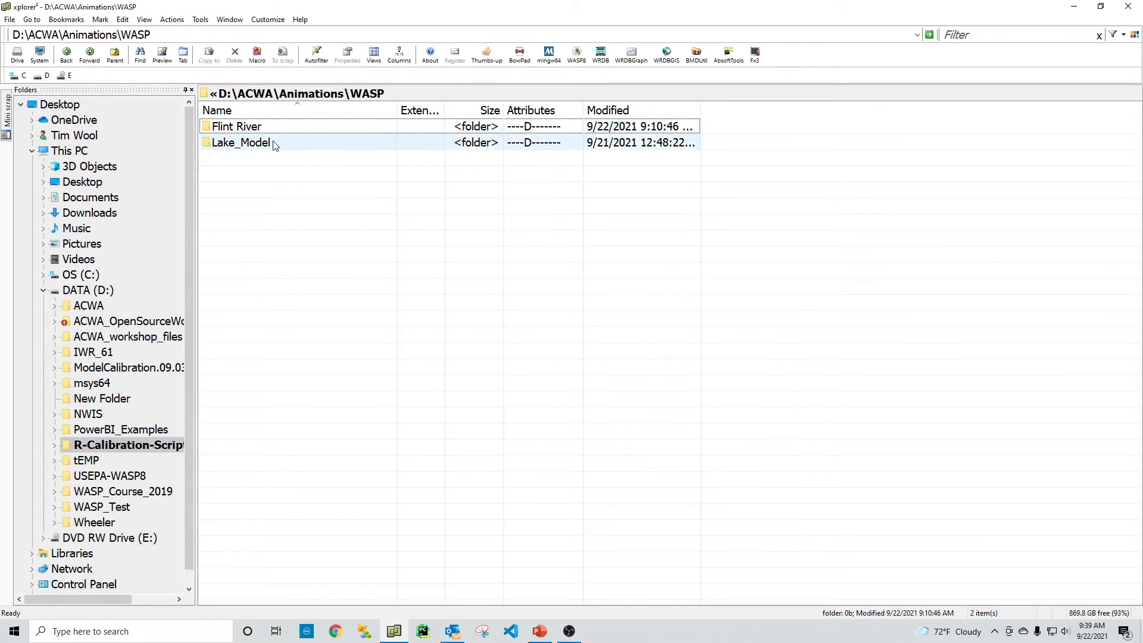
{"action": "double_click", "coordinate": [271, 130]}
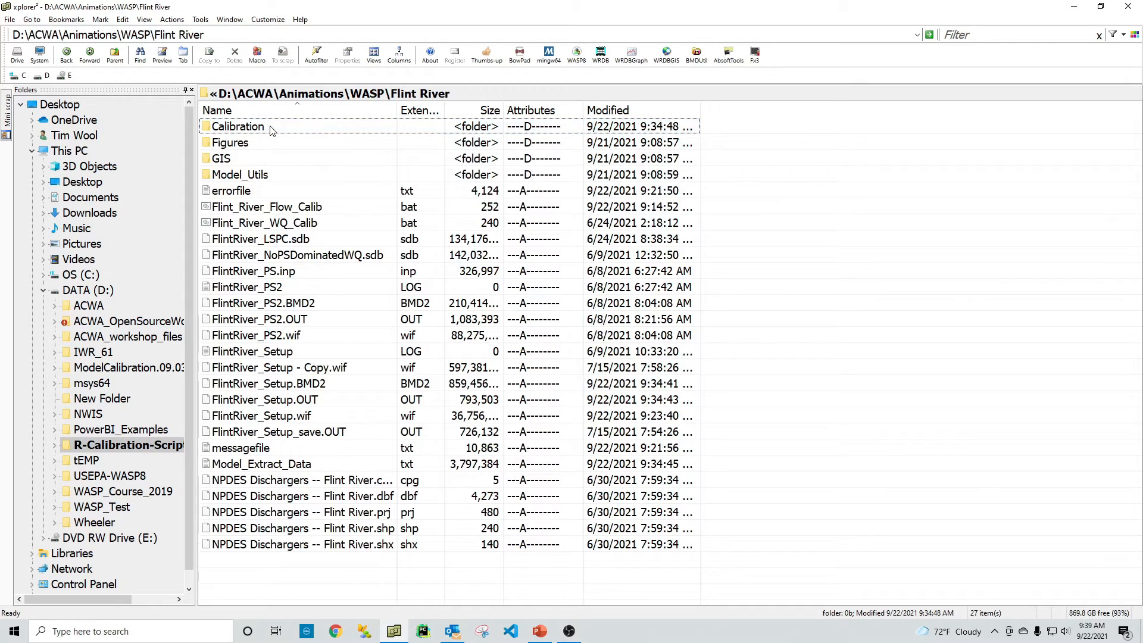
Step: Open the Flint_River_WQ_Calib batch file in BowPad, review its Rscript command line, and close the editor
{"action": "left_click", "coordinate": [327, 227]}
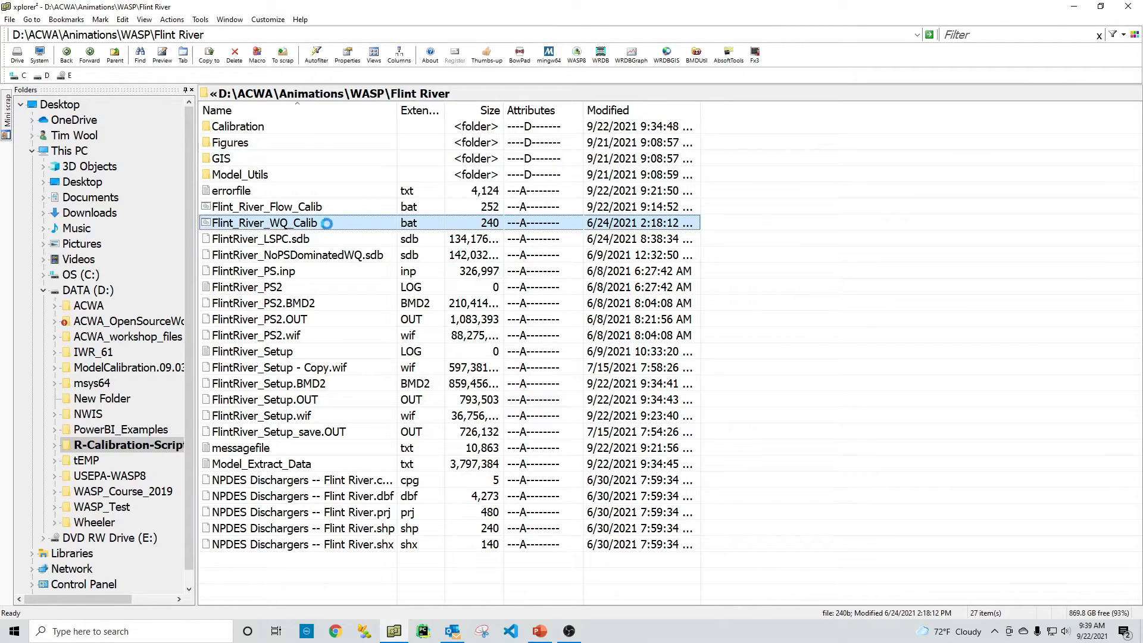
{"action": "double_click", "coordinate": [326, 223]}
{"action": "right_click", "coordinate": [324, 221]}
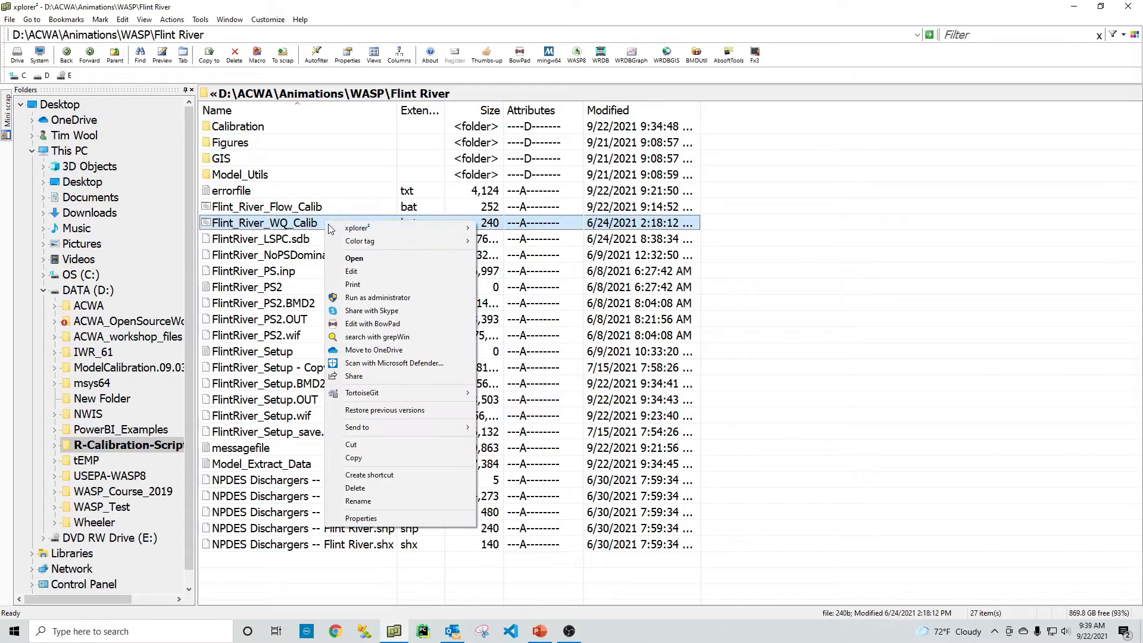
{"action": "left_click", "coordinate": [379, 325]}
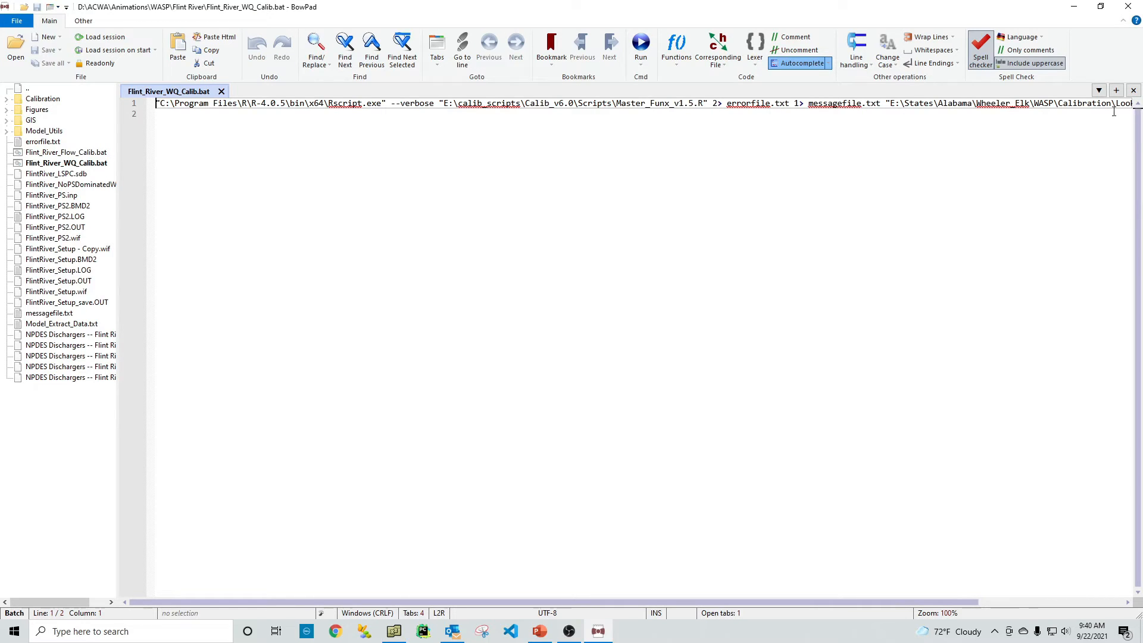
{"action": "left_click", "coordinate": [1127, 7]}
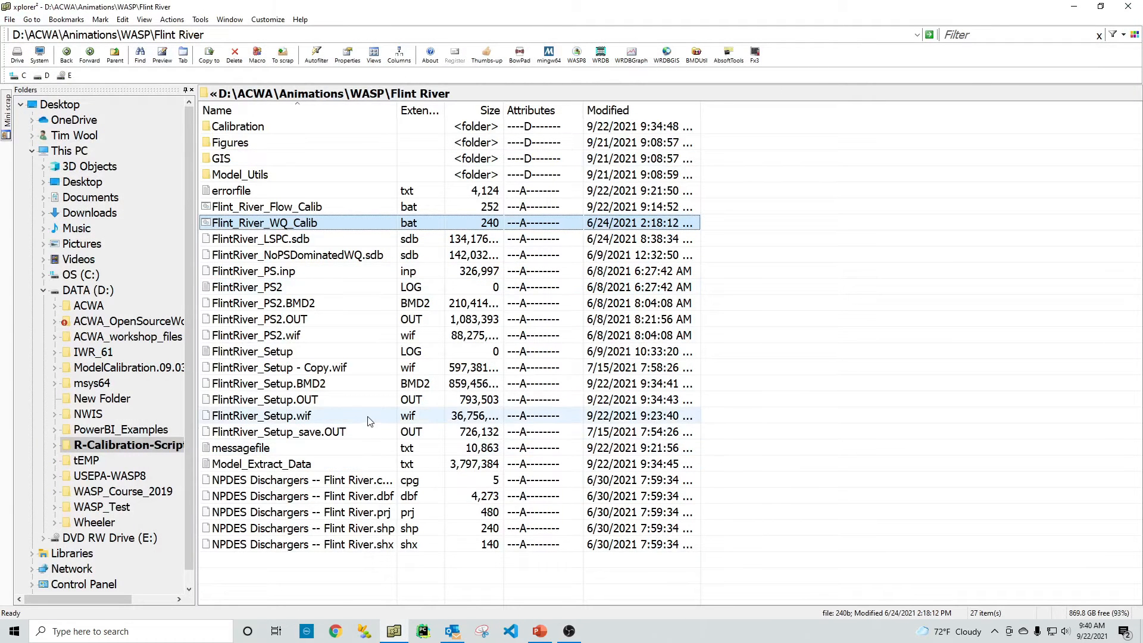
Step: Point out the FlintRiver_Setup.BMD2 output file and open the Calibration\Flint_River\Flow results folder
{"action": "left_click", "coordinate": [326, 390]}
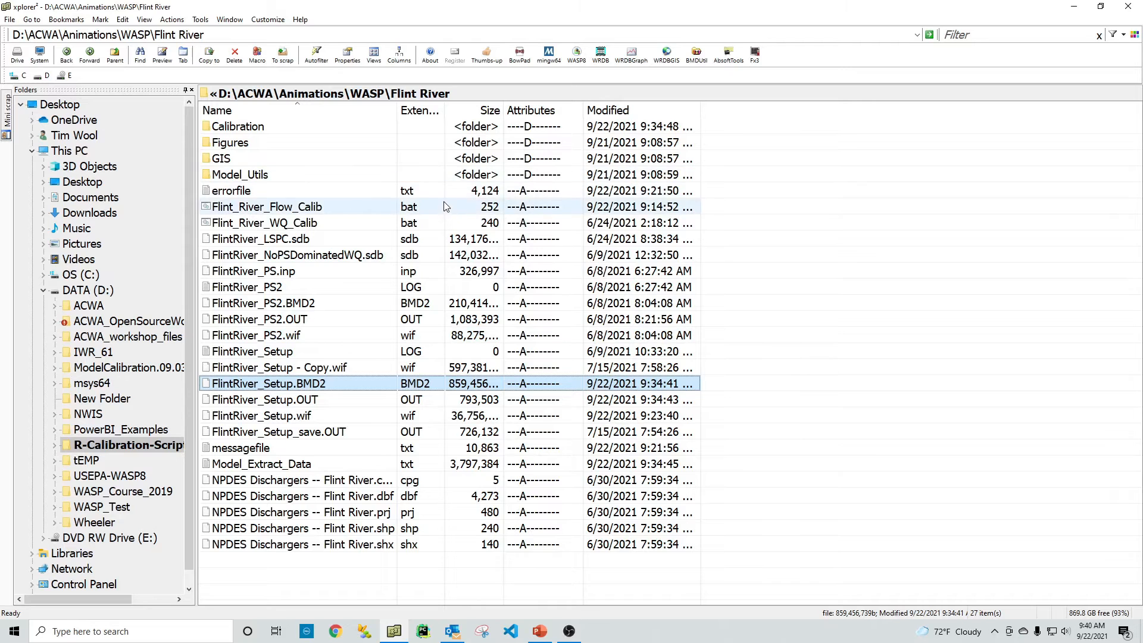
{"action": "double_click", "coordinate": [264, 127]}
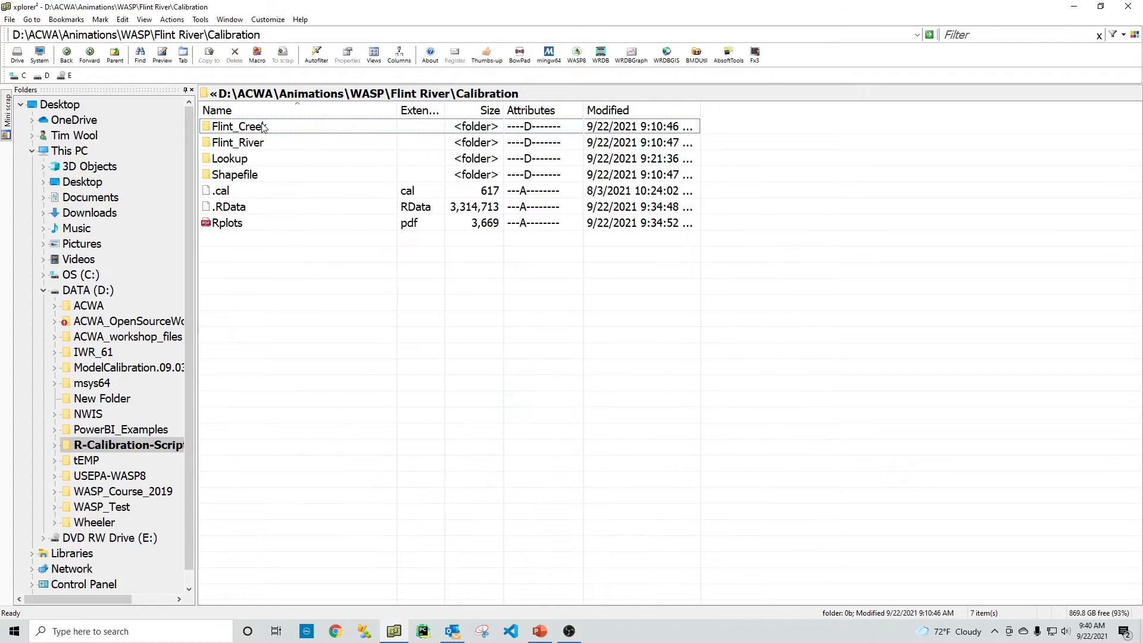
{"action": "double_click", "coordinate": [303, 148]}
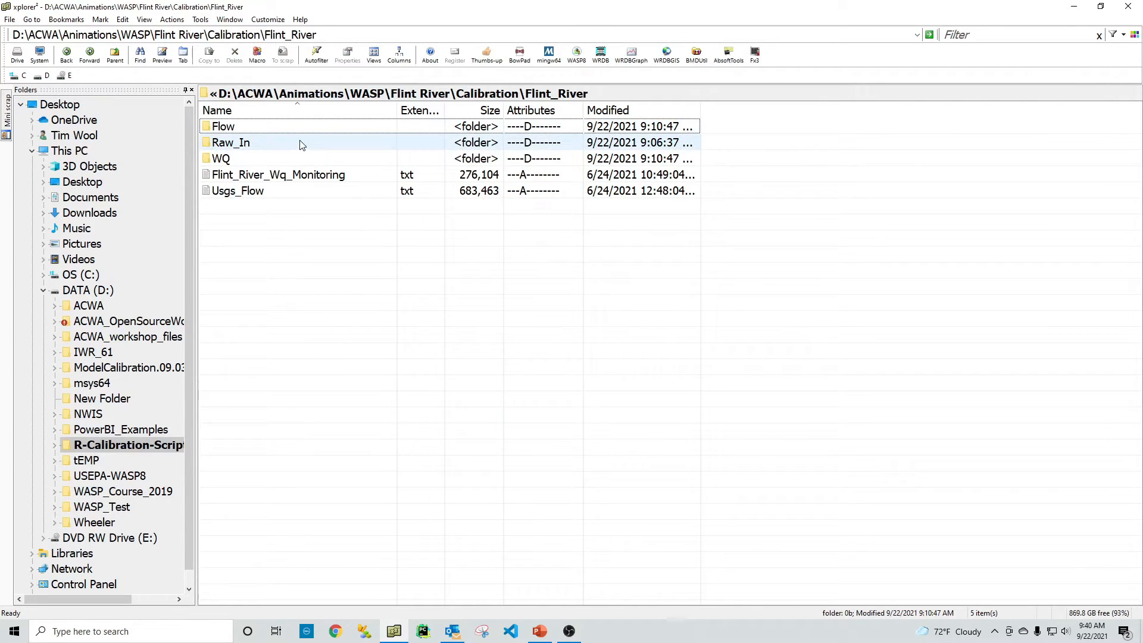
{"action": "double_click", "coordinate": [302, 128]}
{"action": "left_click", "coordinate": [300, 131]}
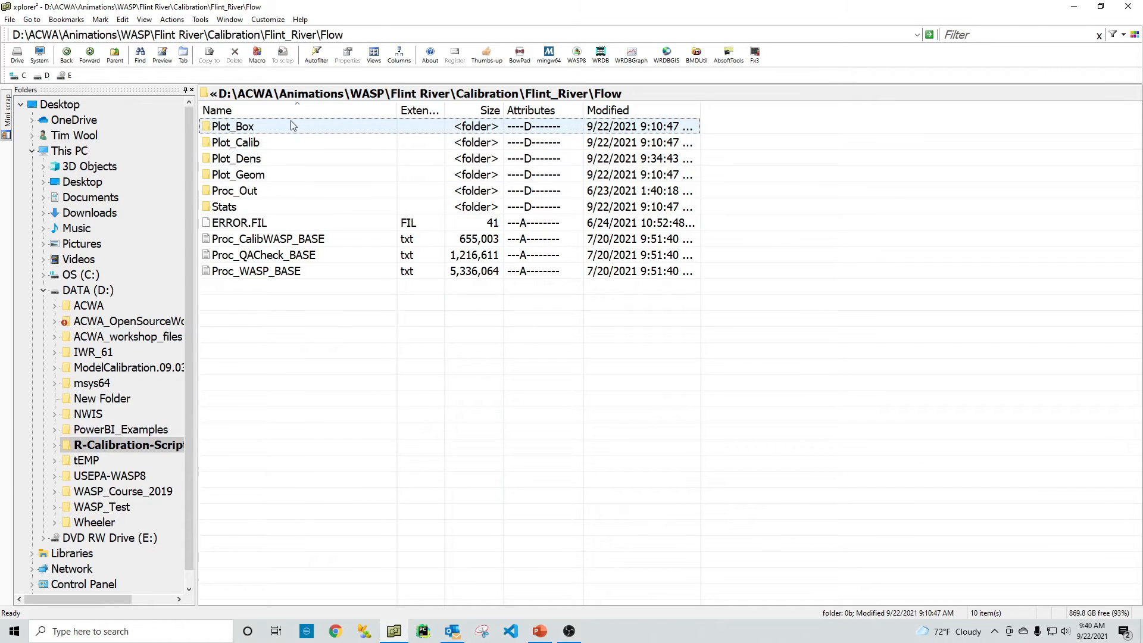
Step: View the FLOW_CMS_Box plot from the Plot_Box folder, close it and return to the Flow folder
{"action": "key", "text": "F2"}
{"action": "double_click", "coordinate": [299, 133]}
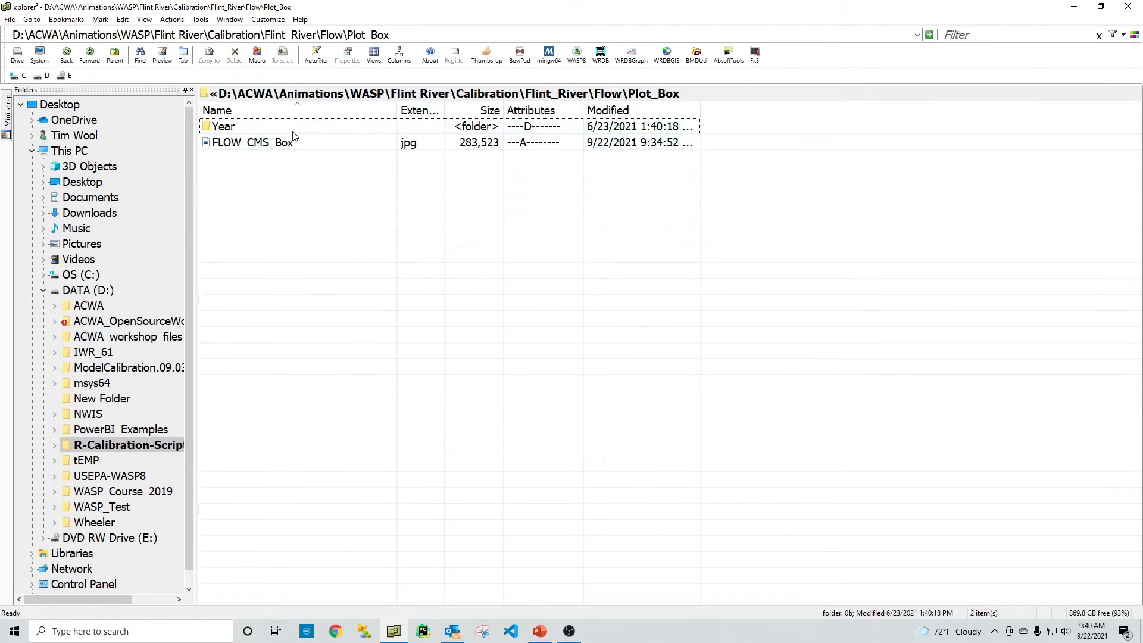
{"action": "double_click", "coordinate": [291, 141]}
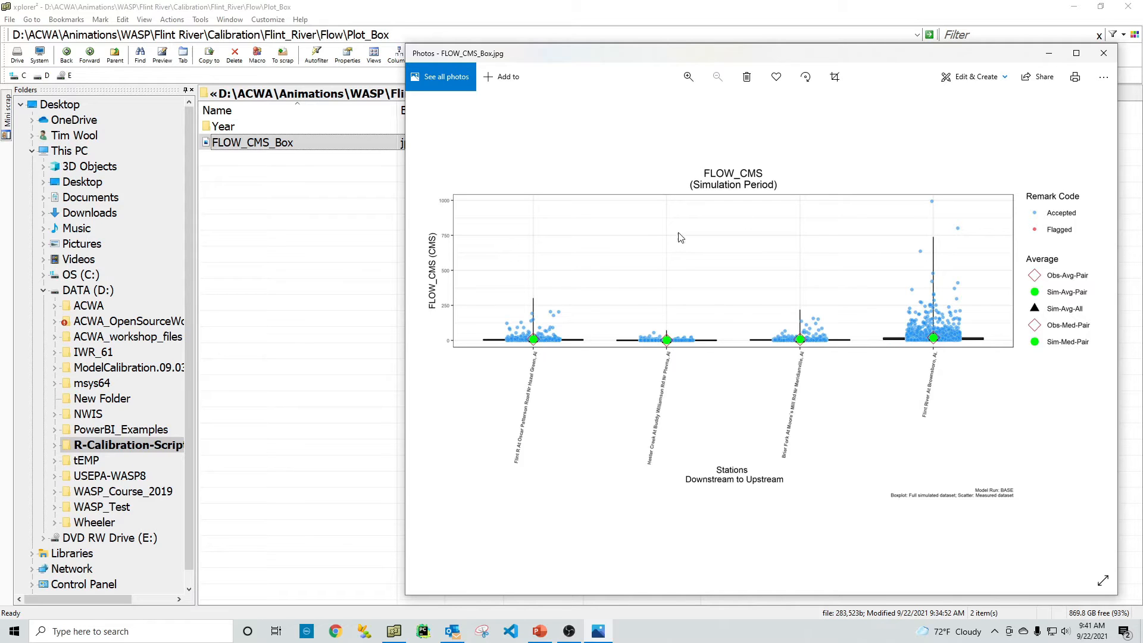
{"action": "left_click", "coordinate": [1104, 53]}
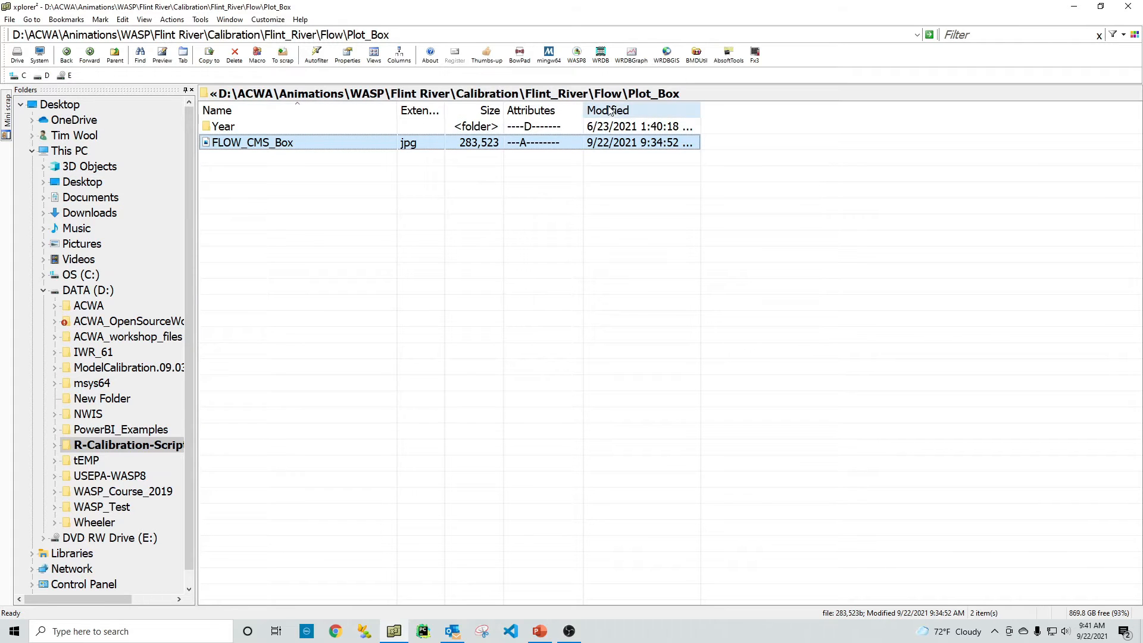
{"action": "key", "text": "BackSpace"}
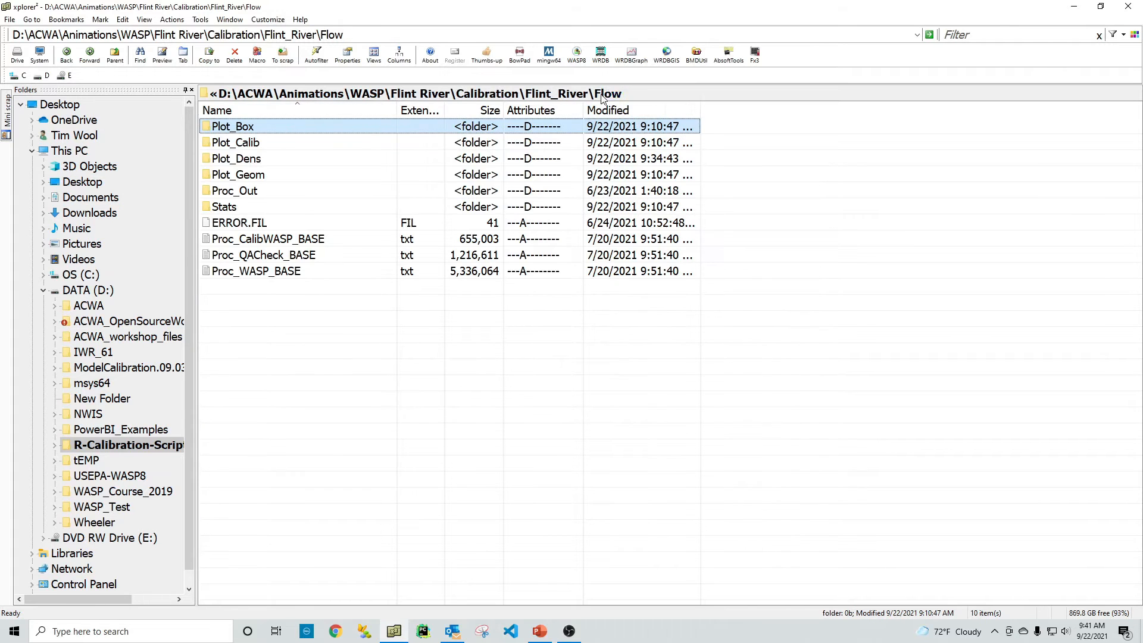
Step: Examine the FLOW_CMS_Flint_River_At_Brown calibration plot from the Plot_Calib folder, close it and return to the Flow folder
{"action": "double_click", "coordinate": [280, 145]}
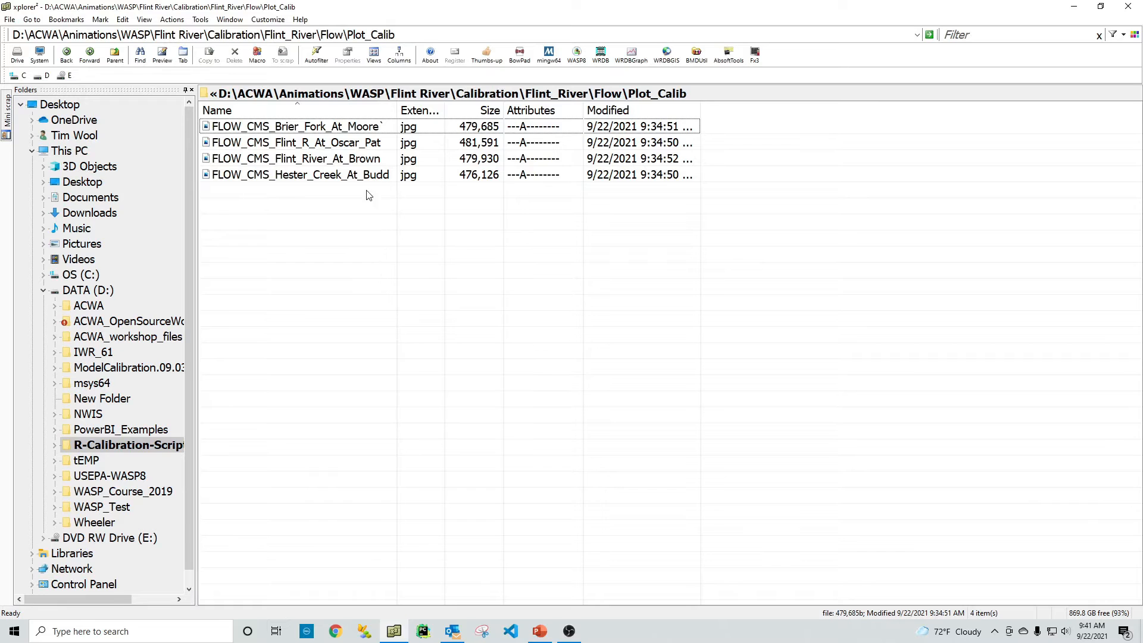
{"action": "double_click", "coordinate": [349, 159]}
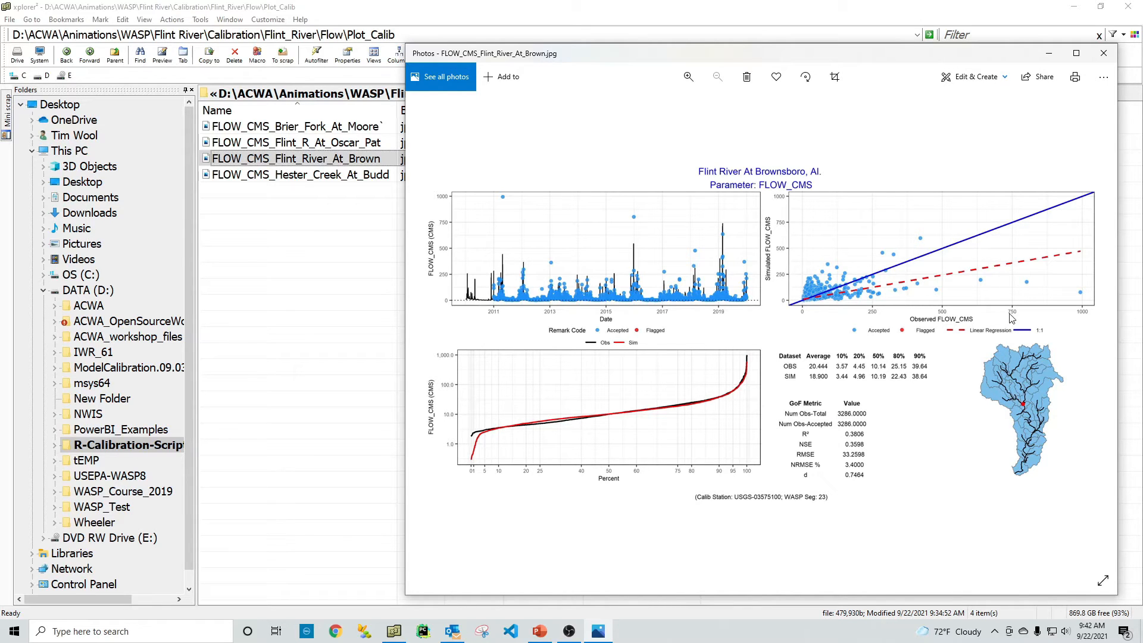
{"action": "left_click", "coordinate": [1105, 55]}
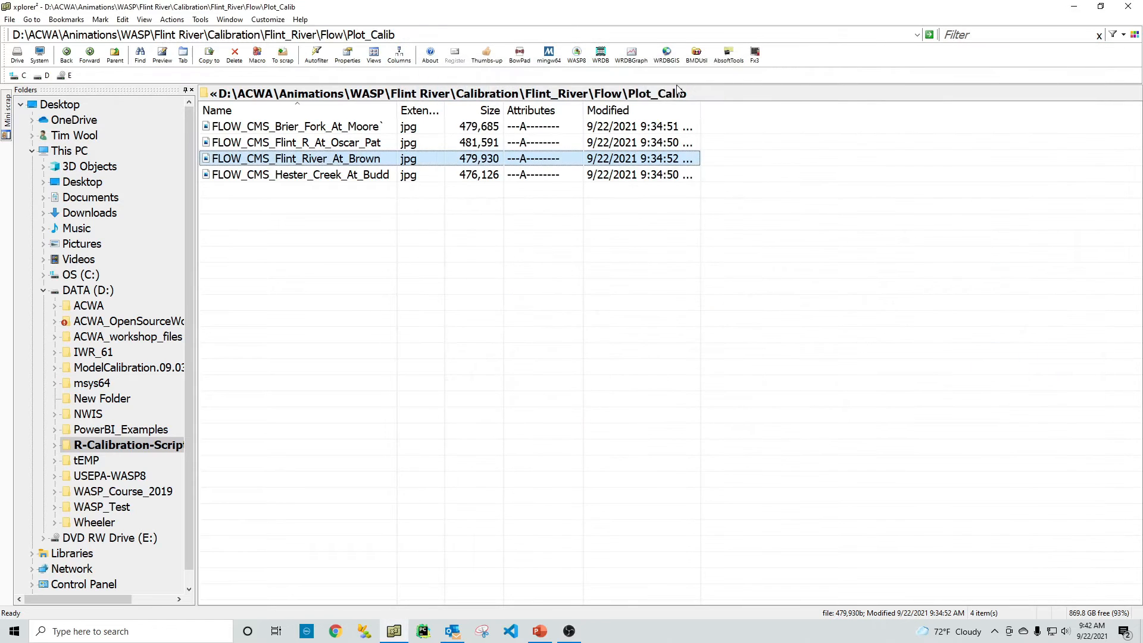
{"action": "left_click", "coordinate": [615, 94]}
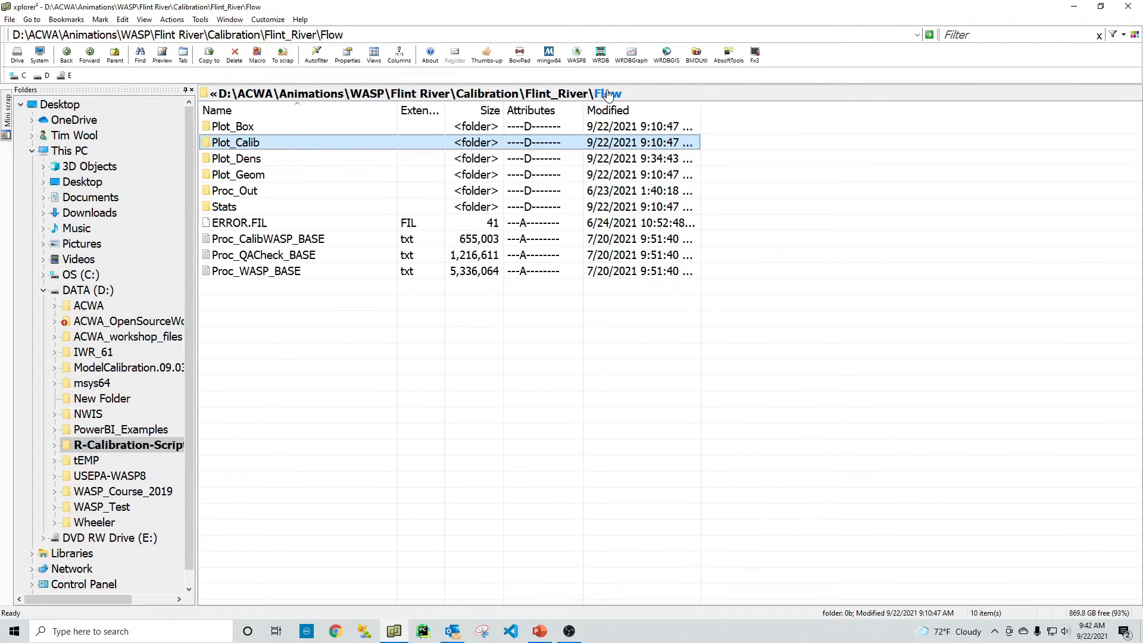
Step: View the FLOW_CMS_Dens plot from the Plot_Dens folder, close it, and look into the Plot_Geom folder before returning to Flow
{"action": "double_click", "coordinate": [329, 163]}
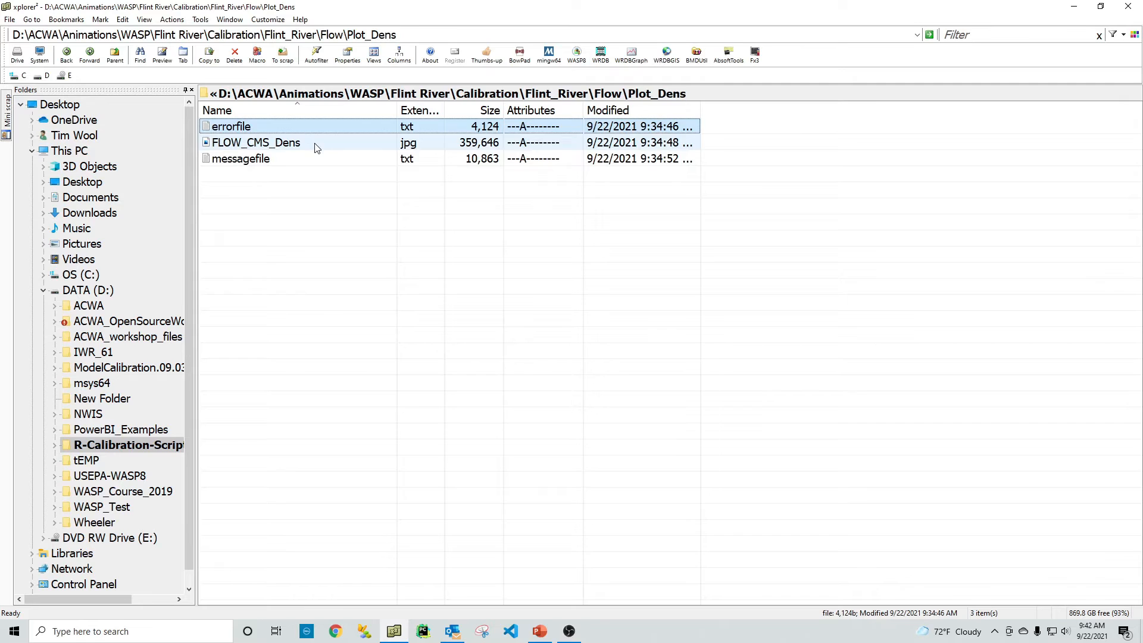
{"action": "double_click", "coordinate": [316, 146]}
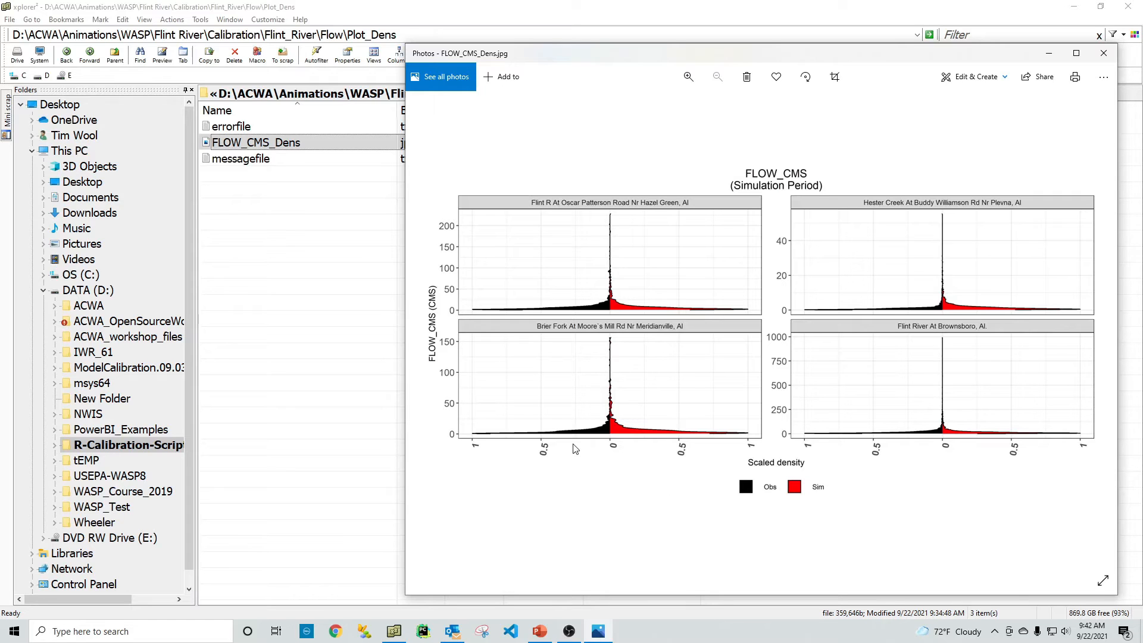
{"action": "left_click", "coordinate": [1104, 58]}
{"action": "left_click", "coordinate": [609, 95]}
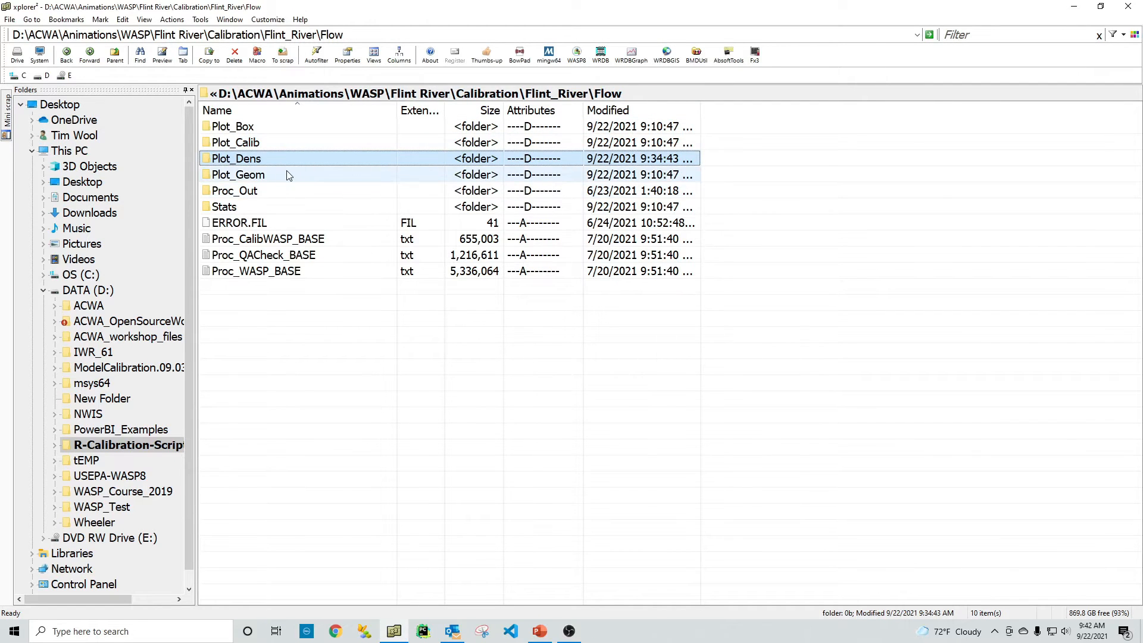
{"action": "double_click", "coordinate": [287, 174]}
{"action": "left_click", "coordinate": [607, 94]}
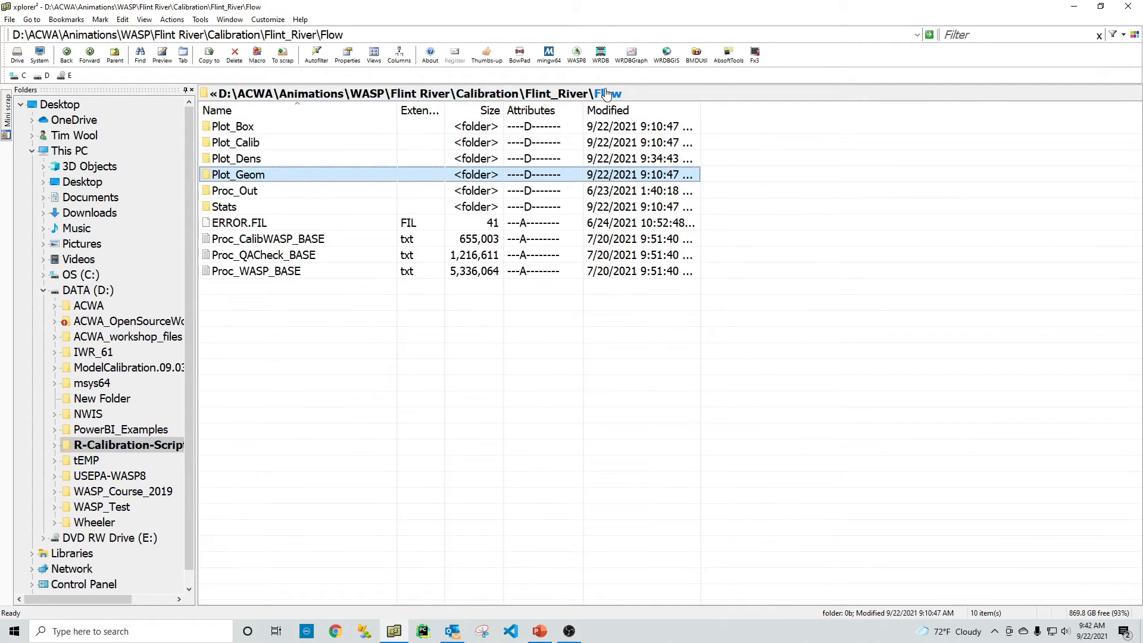
Step: Review the Data_Avail and FLOW_CMS sheets of the PCode_GOF_BASE_Flow_Flint_River workbook in the Stats folder, and close it
{"action": "double_click", "coordinate": [271, 208]}
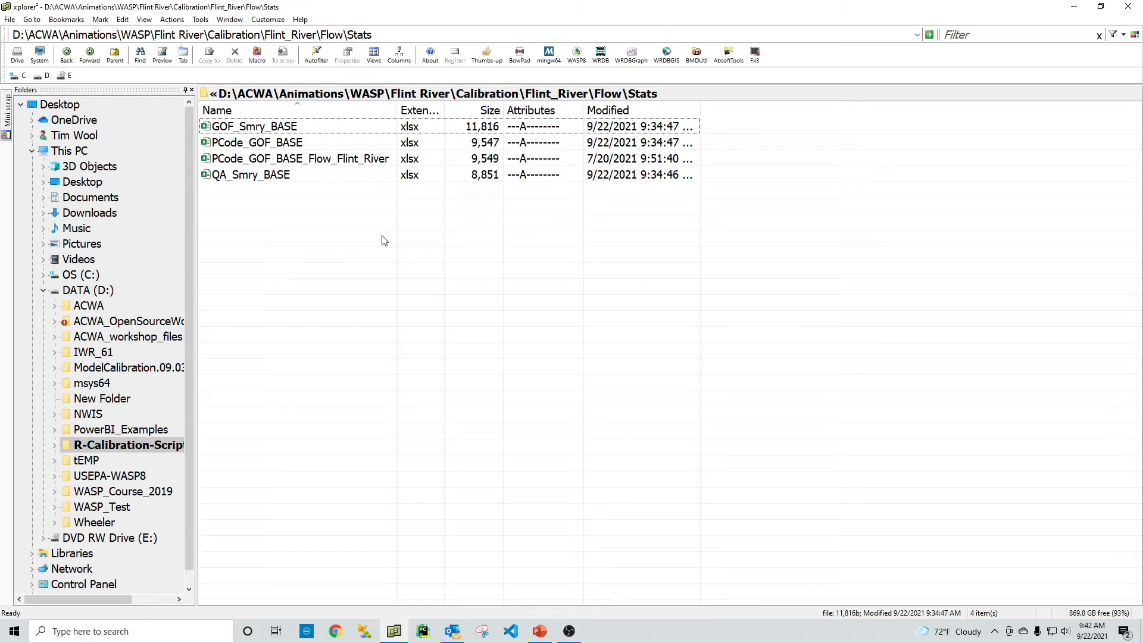
{"action": "double_click", "coordinate": [338, 159]}
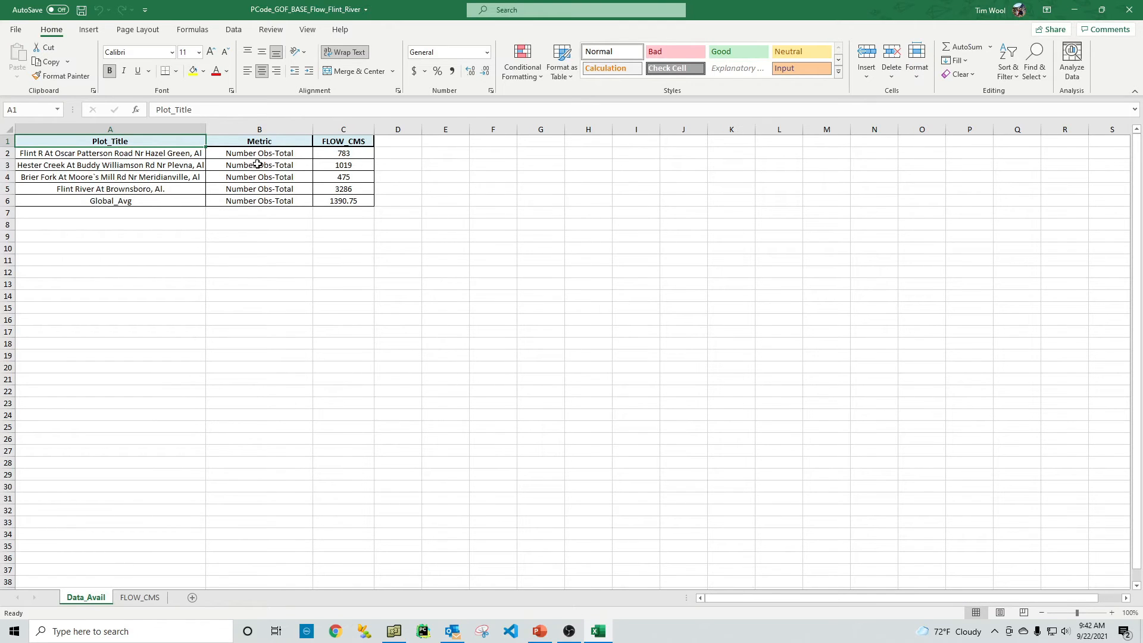
{"action": "left_click", "coordinate": [131, 597]}
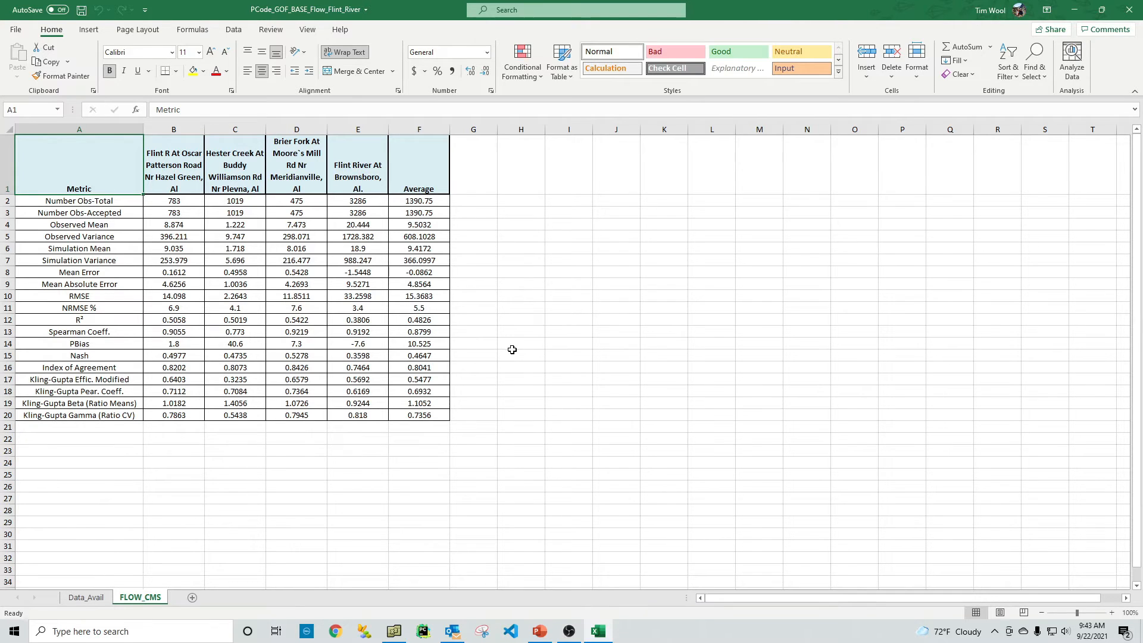
{"action": "left_click", "coordinate": [1129, 14]}
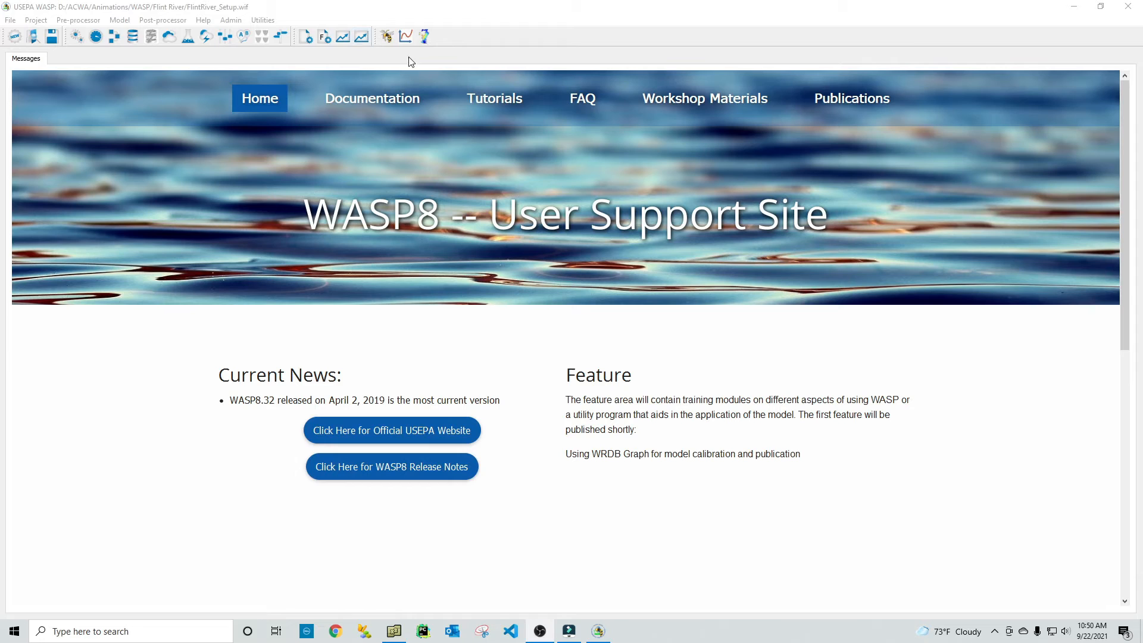
Step: Add FlintRiver_Setup.BMD2 from D:\ACWA\Animations\WASP\Flint River to the WASP project's related files and confirm
{"action": "left_click", "coordinate": [405, 11]}
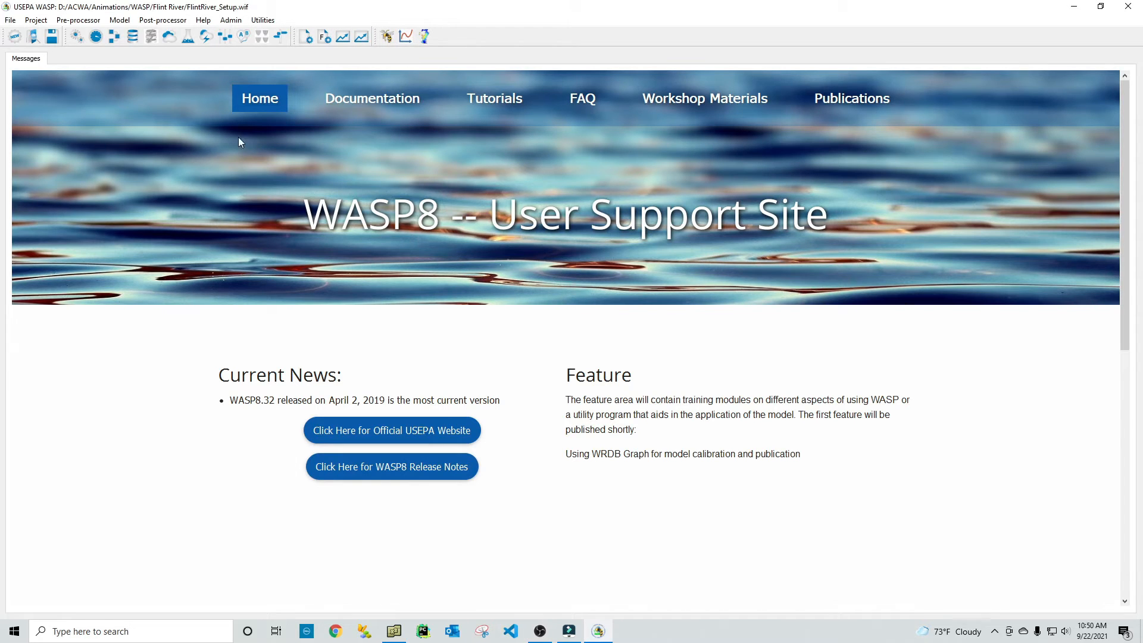
{"action": "left_click", "coordinate": [36, 19]}
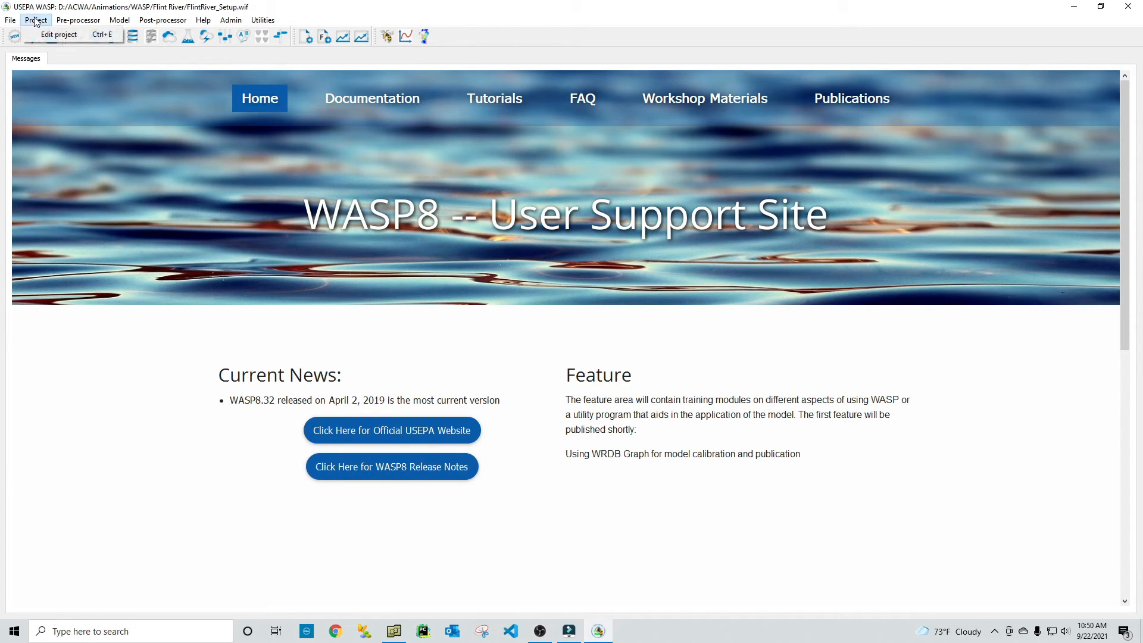
{"action": "left_click", "coordinate": [48, 35]}
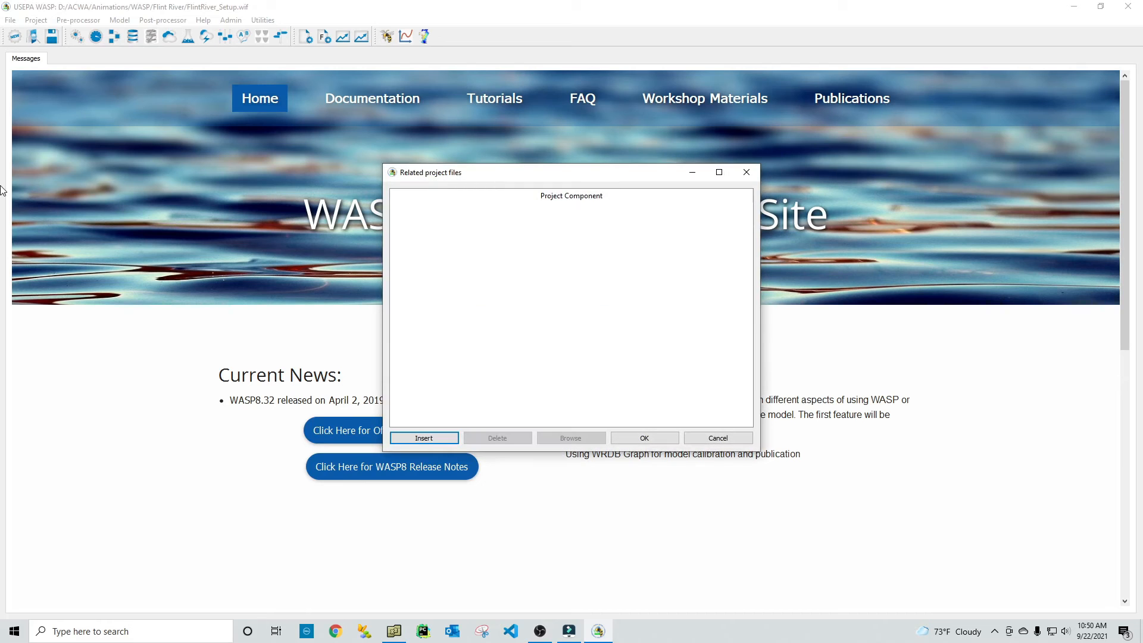
{"action": "left_click", "coordinate": [431, 440]}
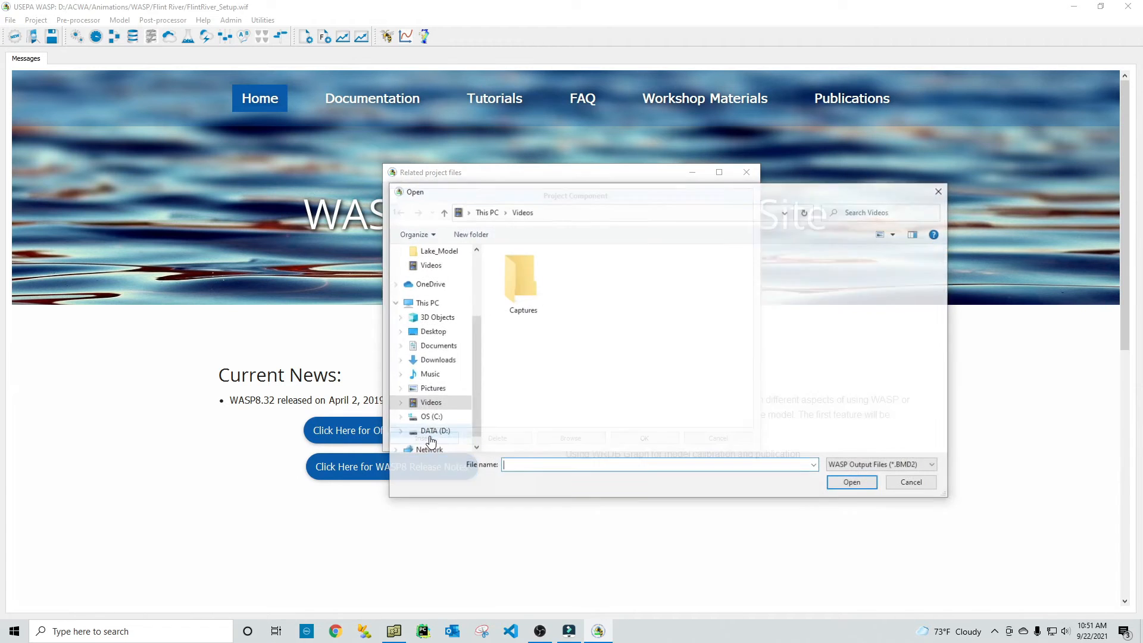
{"action": "left_click", "coordinate": [438, 435]}
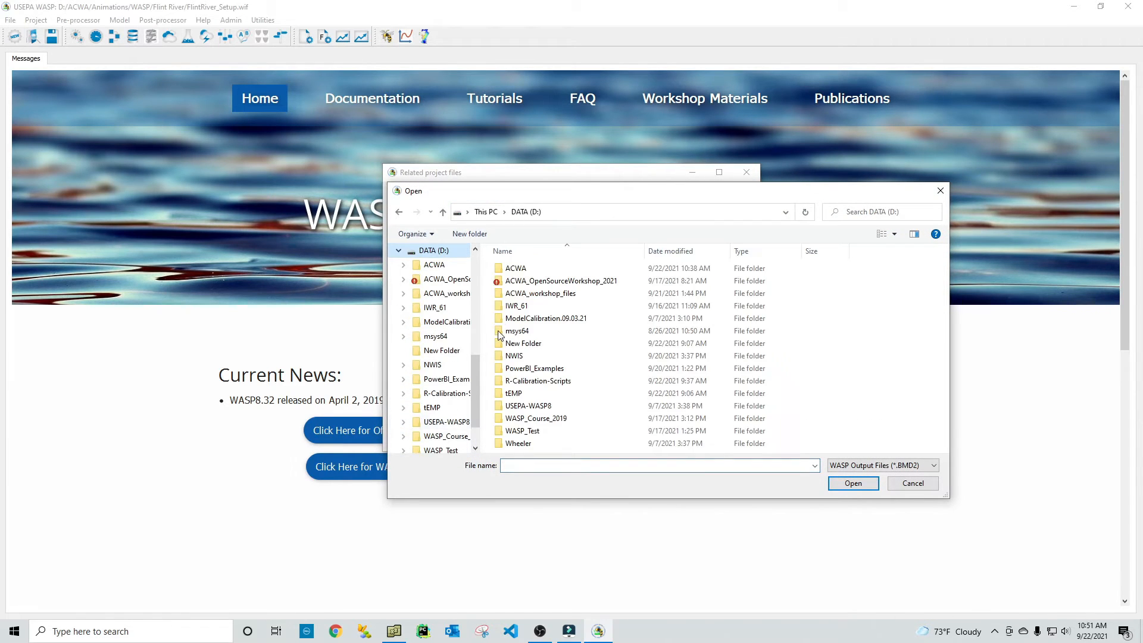
{"action": "double_click", "coordinate": [538, 271]}
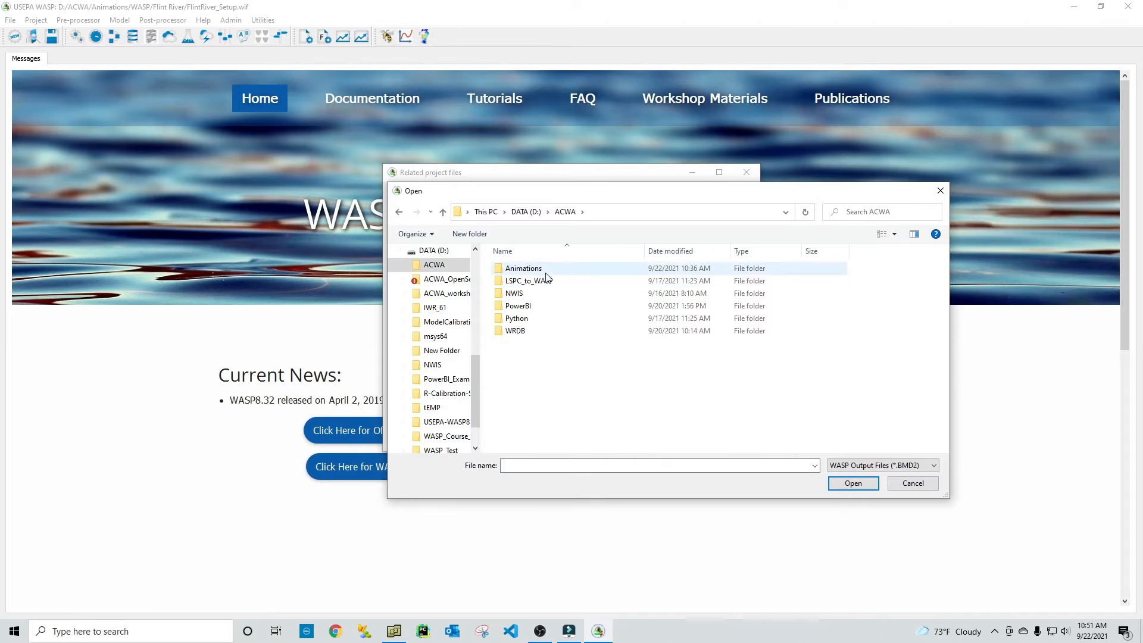
{"action": "double_click", "coordinate": [525, 269]}
{"action": "double_click", "coordinate": [534, 281]}
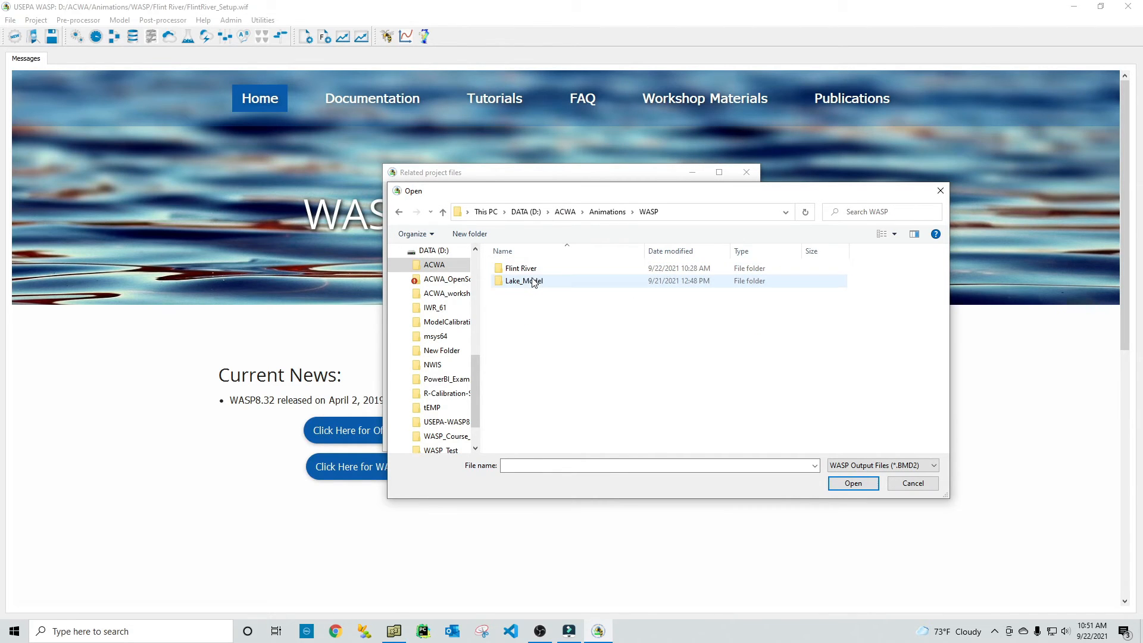
{"action": "double_click", "coordinate": [523, 269]}
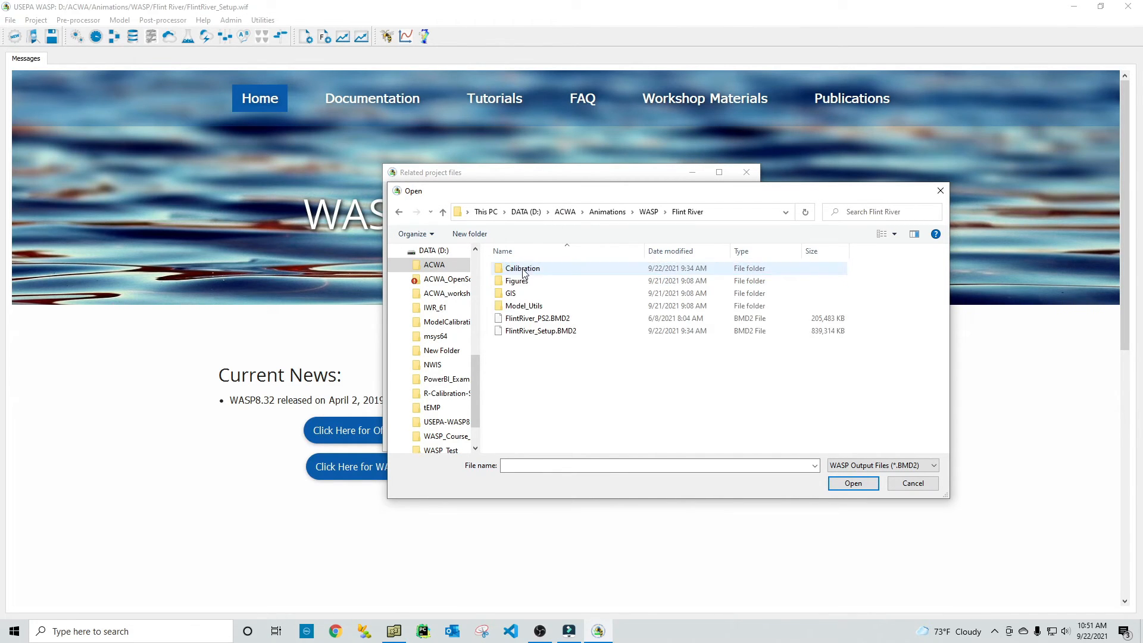
{"action": "double_click", "coordinate": [540, 331]}
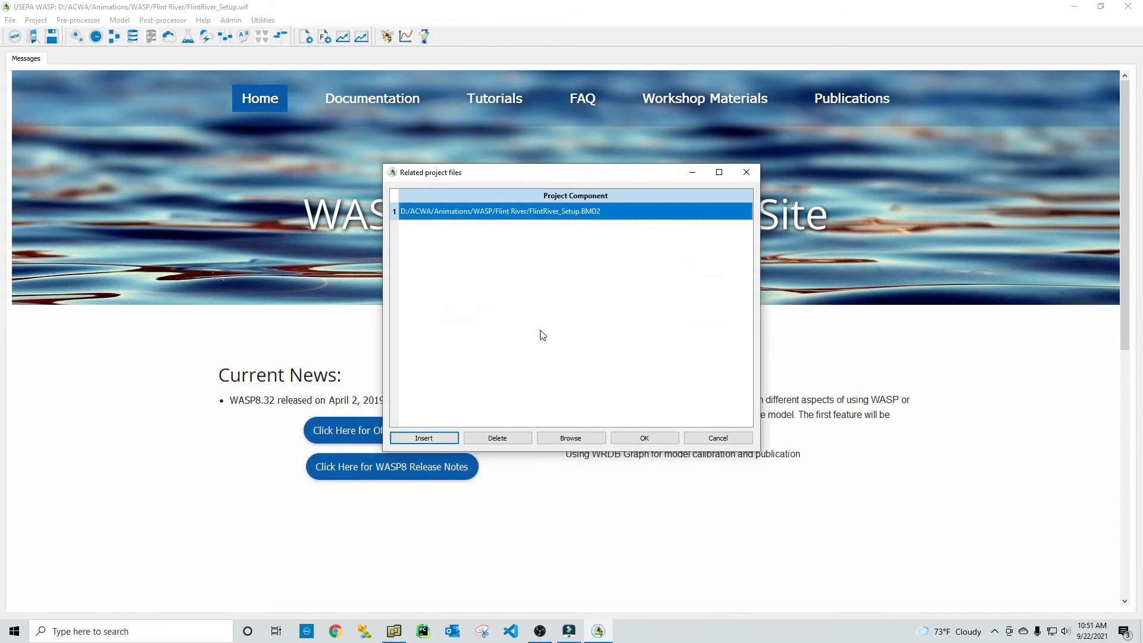
{"action": "left_click", "coordinate": [644, 437]}
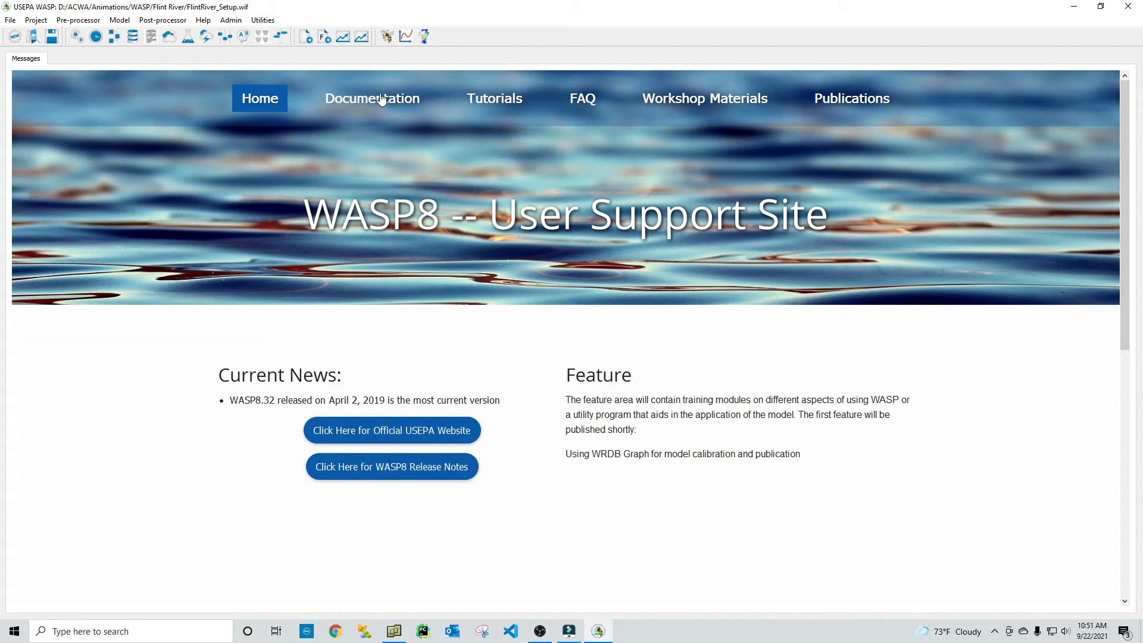
Step: Open the project output in WRDB Graph and plot Dissolved Oxygen at Flint_River_Inlet as a time series against the left axis
{"action": "left_click", "coordinate": [360, 38]}
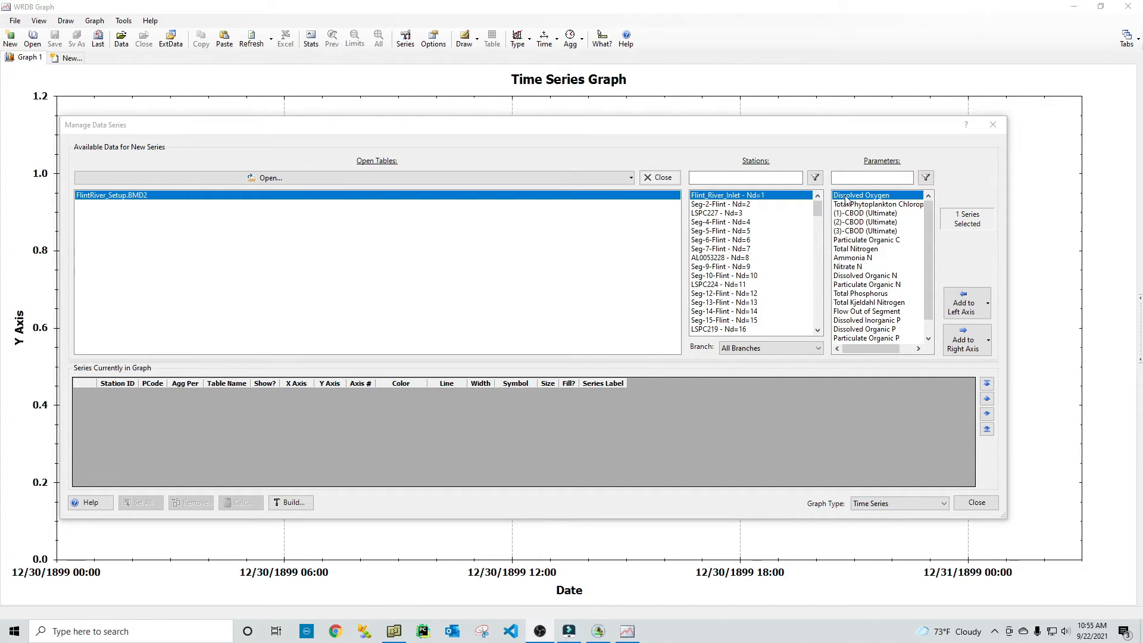
{"action": "left_click", "coordinate": [965, 306]}
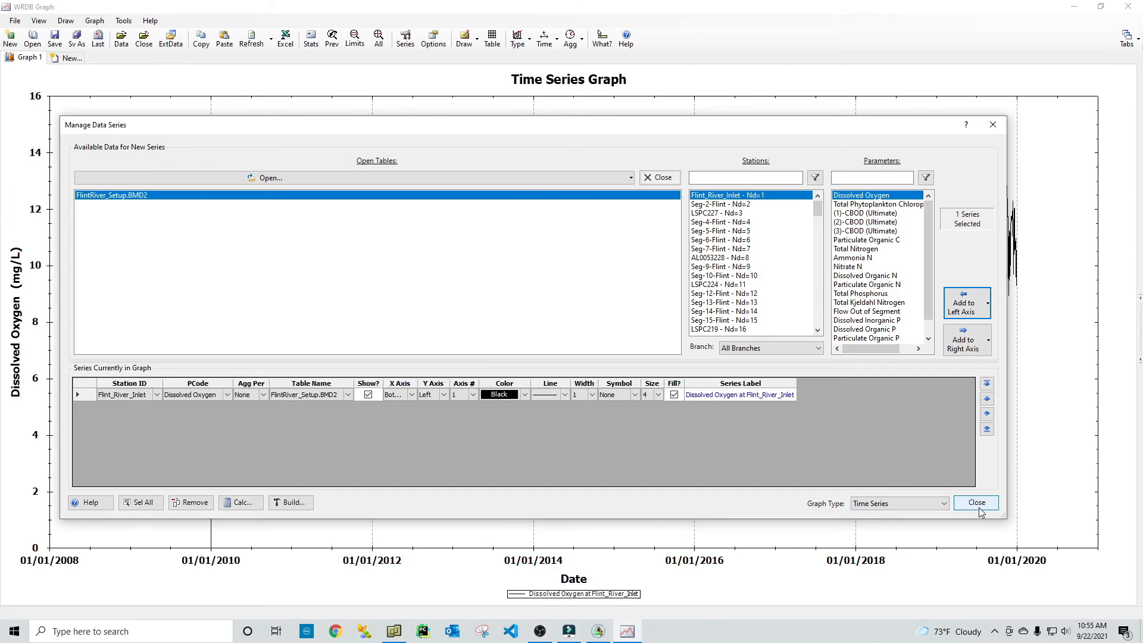
{"action": "left_click", "coordinate": [980, 508]}
{"action": "mouse_move", "coordinate": [792, 255]}
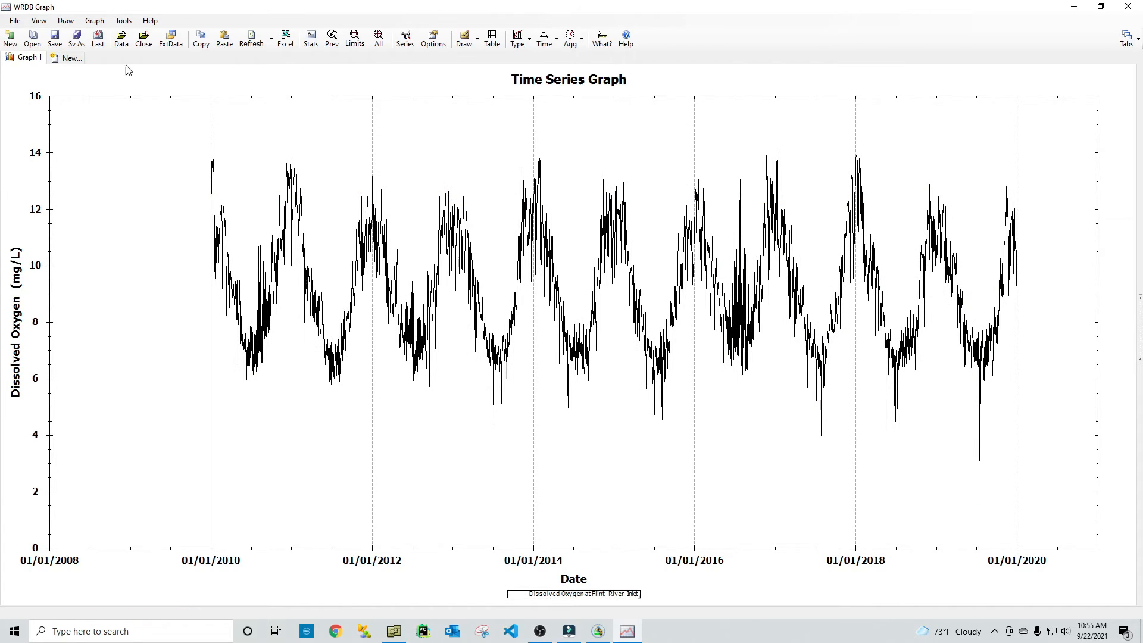
Step: Add a Scatter Plot graph tab named Graph 2 with a Dissolved Oxygen series for Flint_River_Inlet on the left axis
{"action": "left_click", "coordinate": [67, 58]}
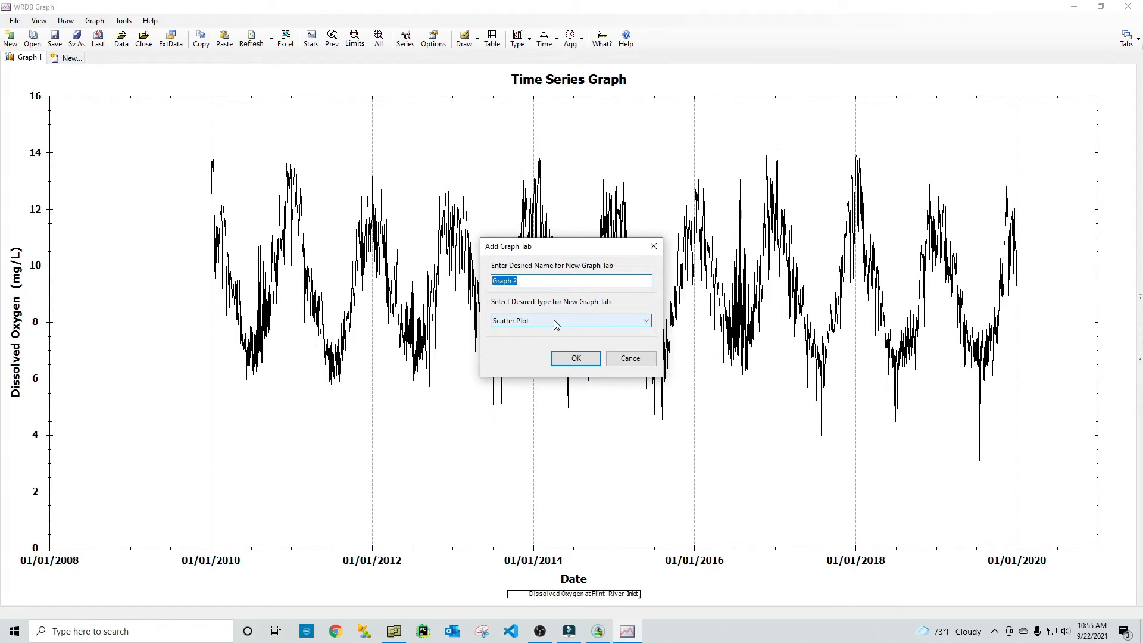
{"action": "left_click", "coordinate": [577, 358]}
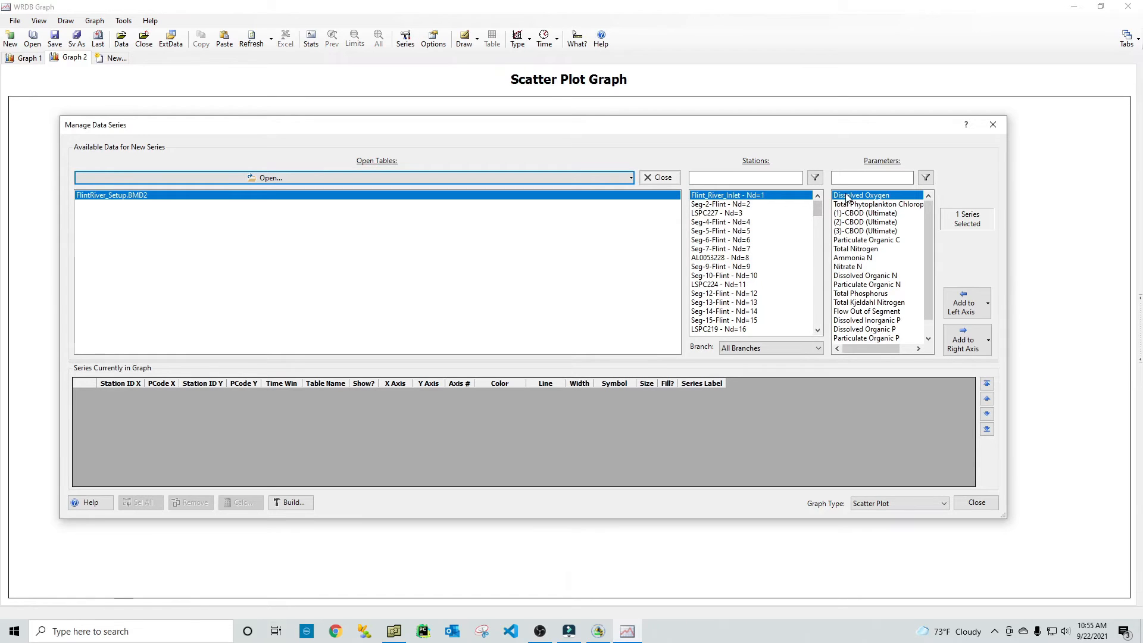
{"action": "left_click", "coordinate": [959, 309]}
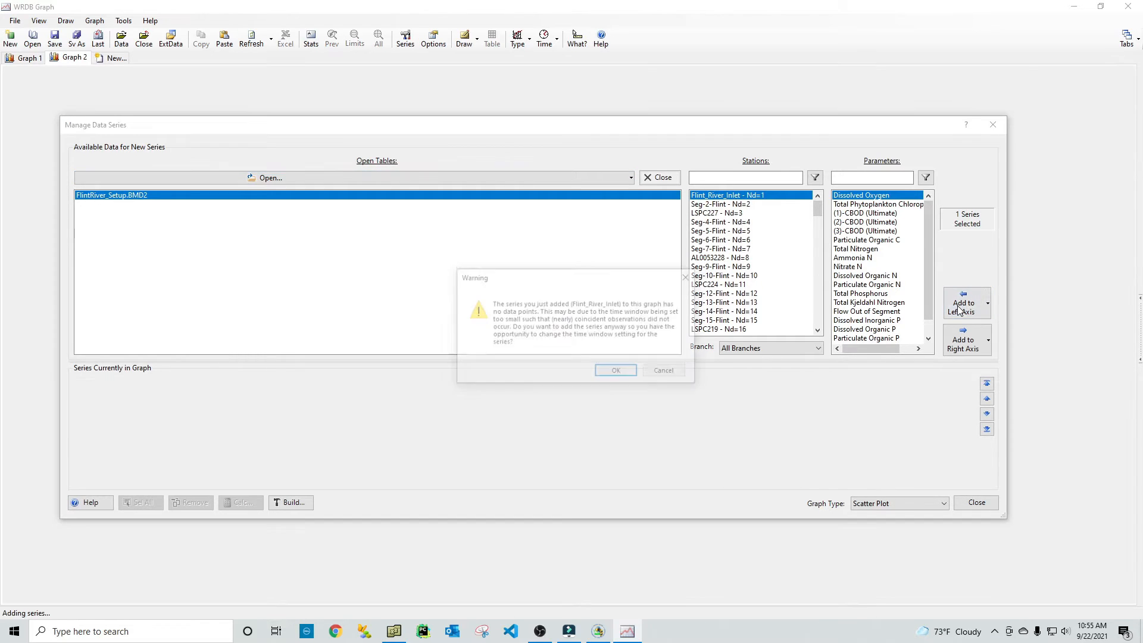
{"action": "left_click", "coordinate": [608, 375]}
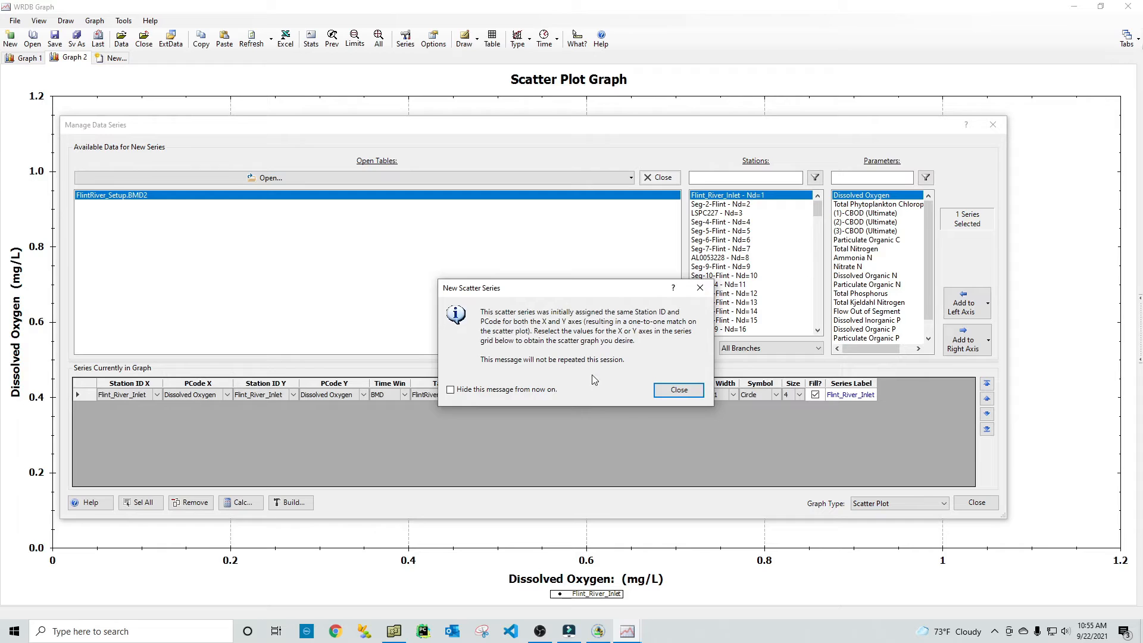
{"action": "left_click", "coordinate": [679, 390]}
Step: Set the scatter series' Y parameter to Water Temperature for Flint_River_Inlet and close the data series manager
{"action": "left_click", "coordinate": [133, 396]}
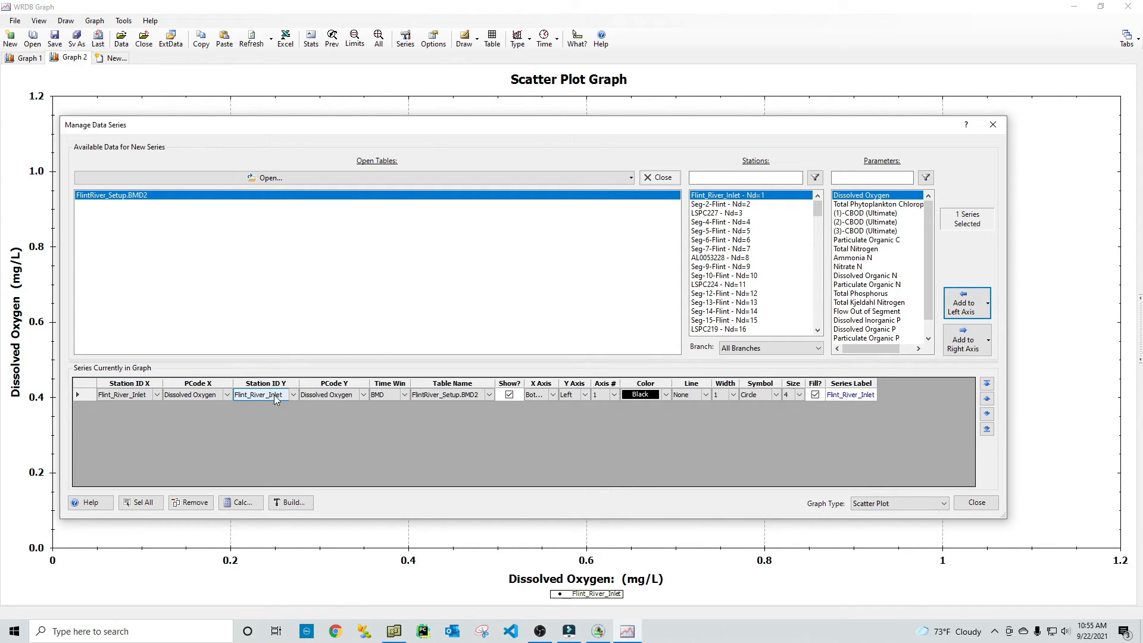
{"action": "left_click", "coordinate": [362, 396]}
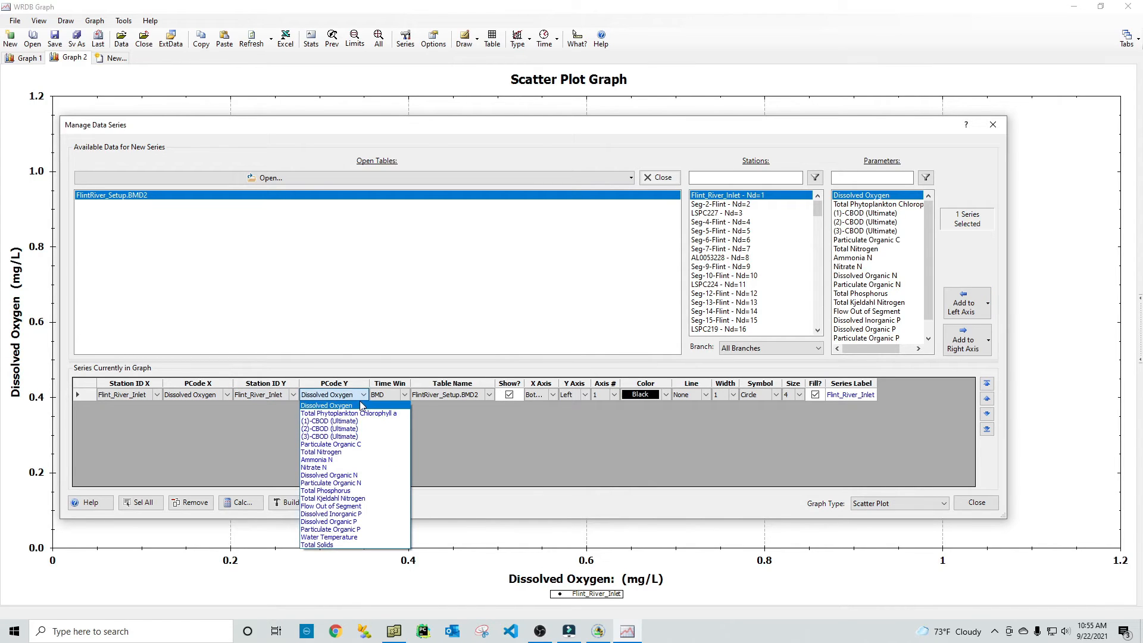
{"action": "left_click", "coordinate": [375, 537]}
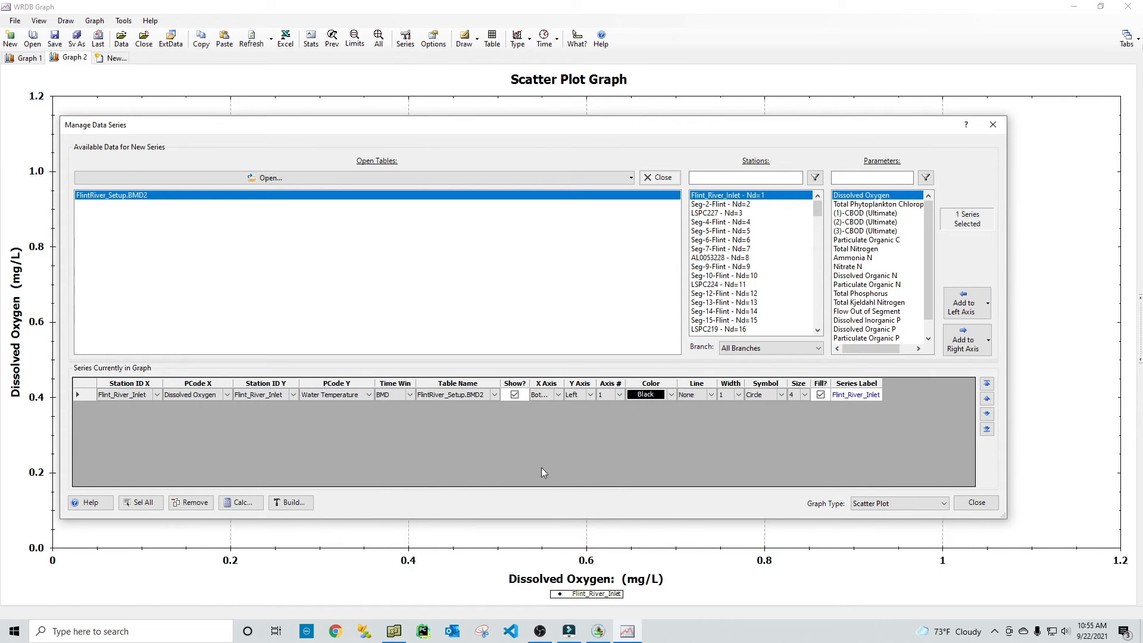
{"action": "left_click", "coordinate": [985, 508]}
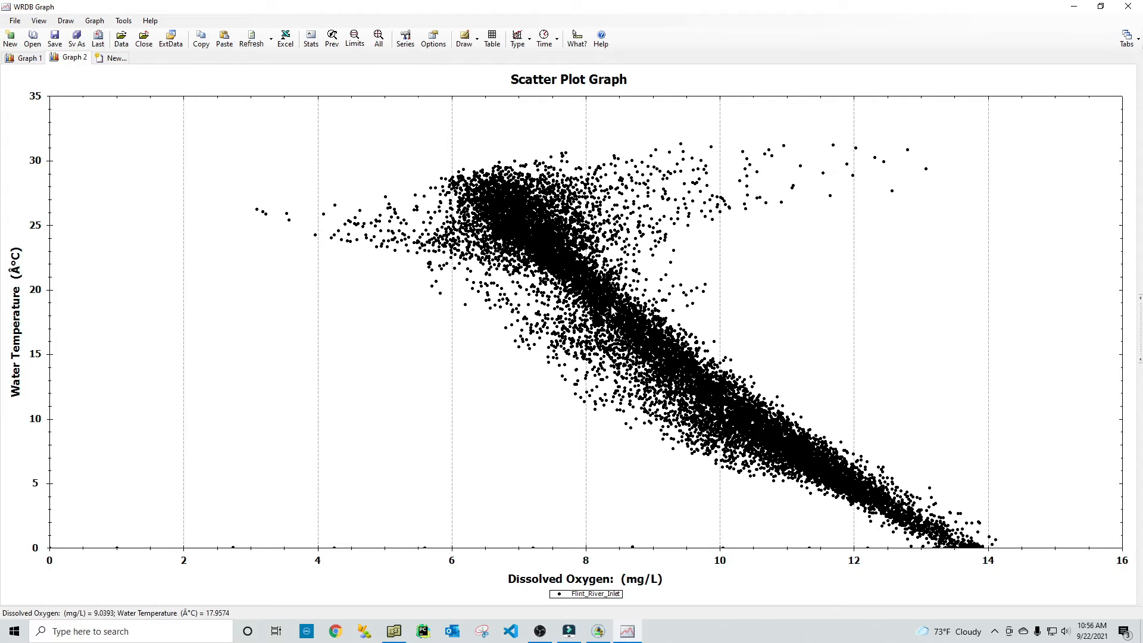
Step: Add a Probability Plot graph tab named Graph 3 with Dissolved Oxygen at Flint_River_Inlet on the left axis
{"action": "left_click", "coordinate": [114, 58]}
{"action": "left_click", "coordinate": [546, 325]}
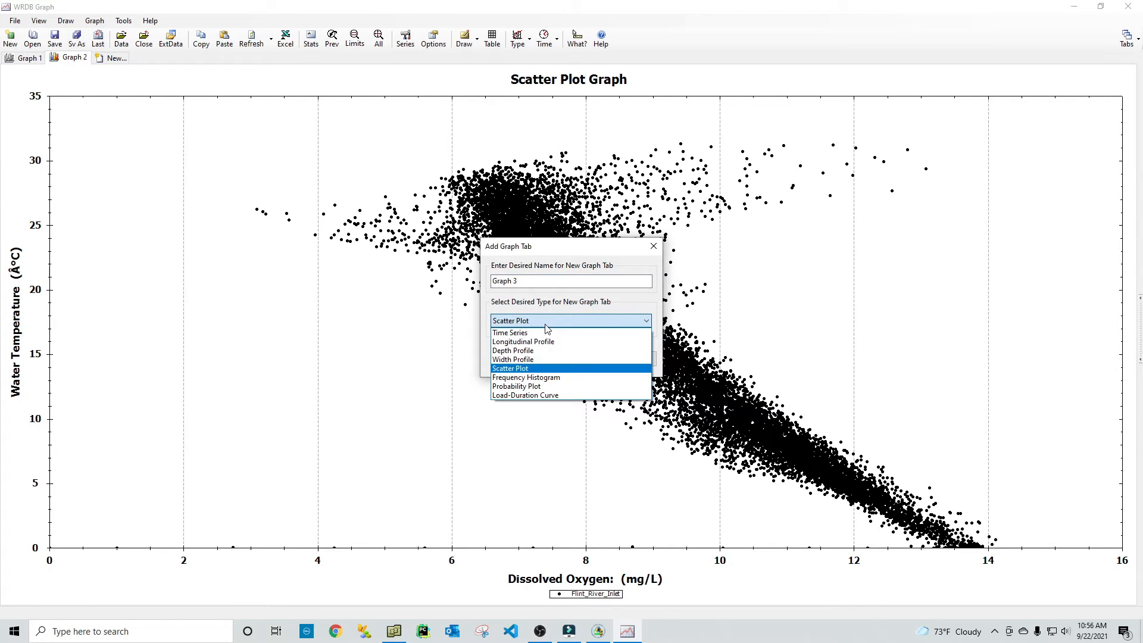
{"action": "left_click", "coordinate": [563, 387]}
{"action": "left_click", "coordinate": [573, 362]}
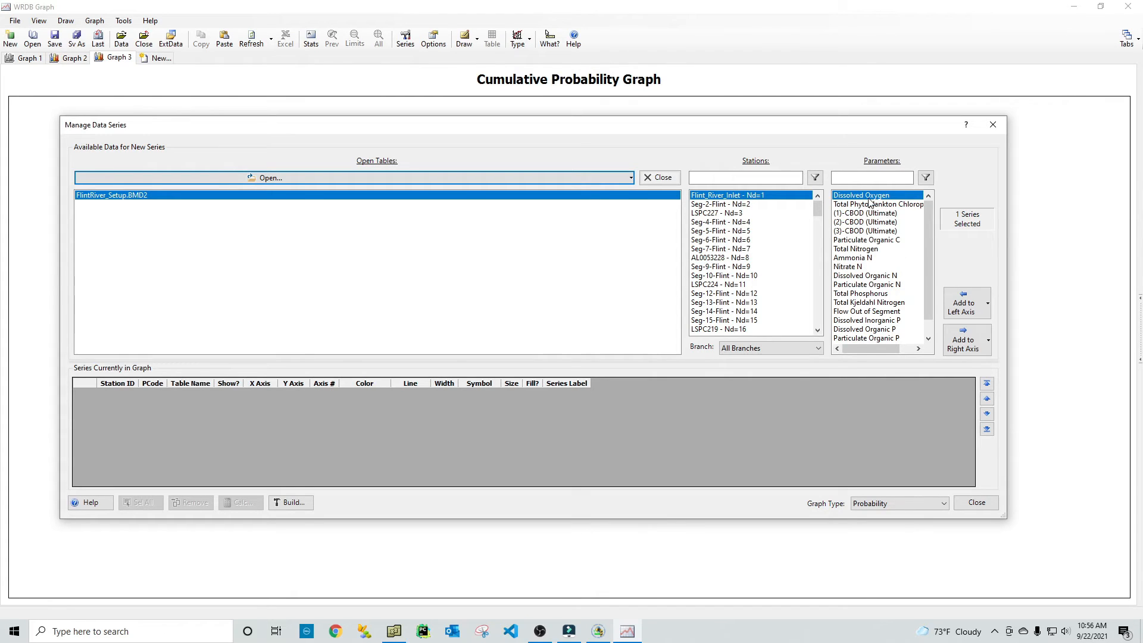
{"action": "left_click", "coordinate": [957, 313]}
{"action": "left_click", "coordinate": [977, 503]}
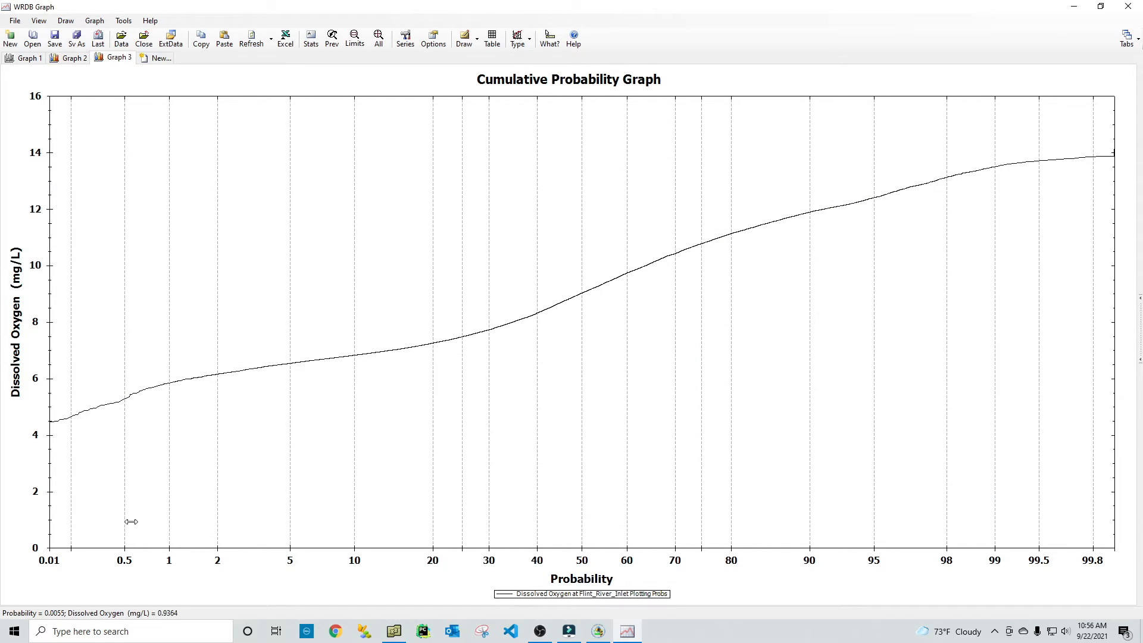
Step: Add a Time Series graph tab named Graph 4 with Dissolved Oxygen at Seg-2-Flint on the left axis
{"action": "mouse_move", "coordinate": [166, 385]}
{"action": "left_click", "coordinate": [162, 59]}
{"action": "left_click", "coordinate": [521, 320]}
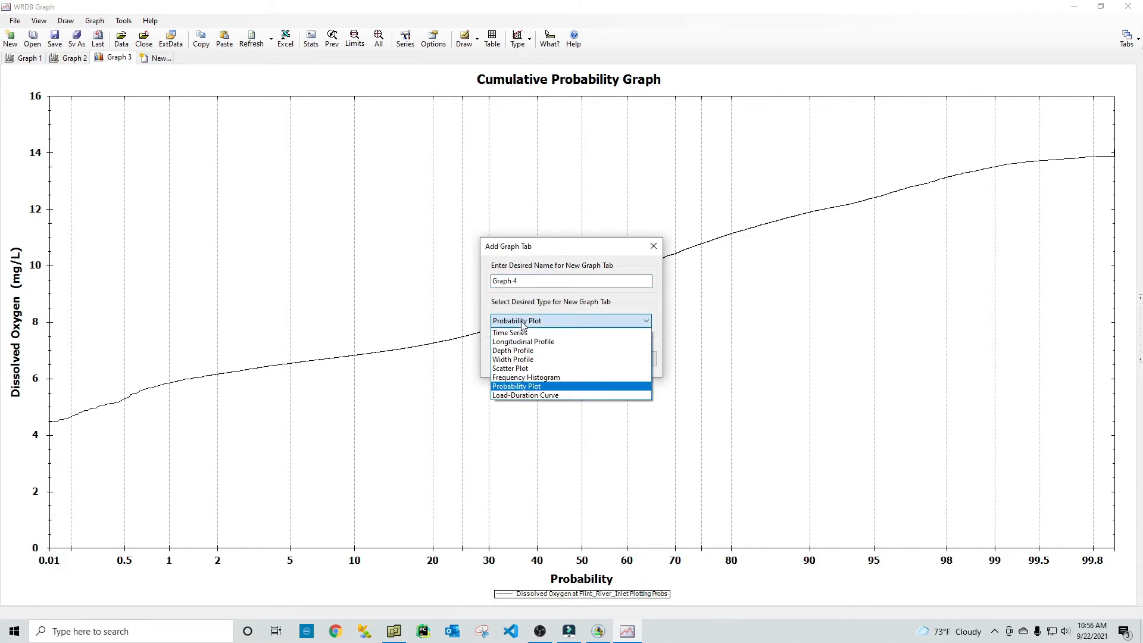
{"action": "left_click", "coordinate": [531, 335]}
{"action": "left_click", "coordinate": [568, 357]}
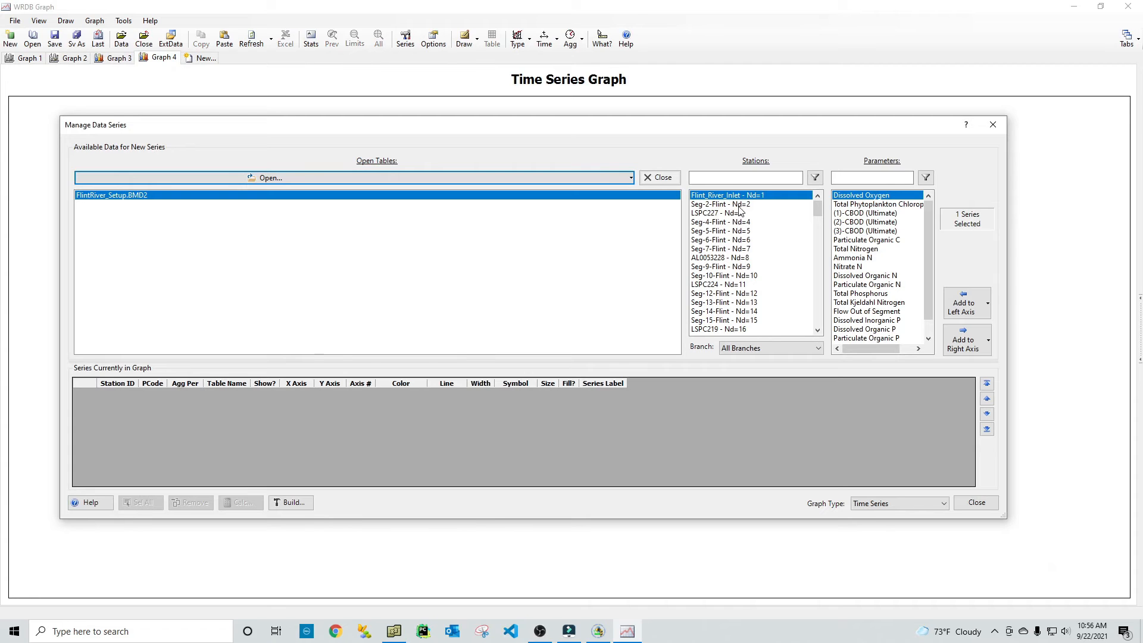
{"action": "left_click", "coordinate": [739, 204]}
{"action": "left_click", "coordinate": [964, 304]}
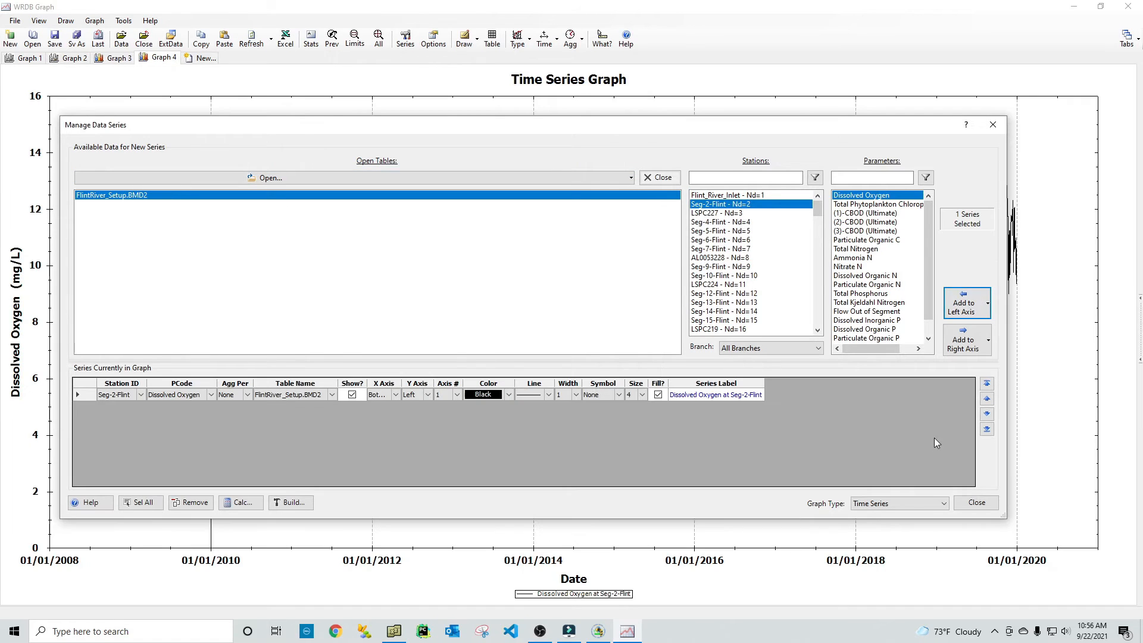
{"action": "left_click", "coordinate": [977, 503]}
Step: Add a Time Series graph tab named Graph 5 with Nitrate N at Flint_River_Inlet on the left axis
{"action": "left_click", "coordinate": [210, 59]}
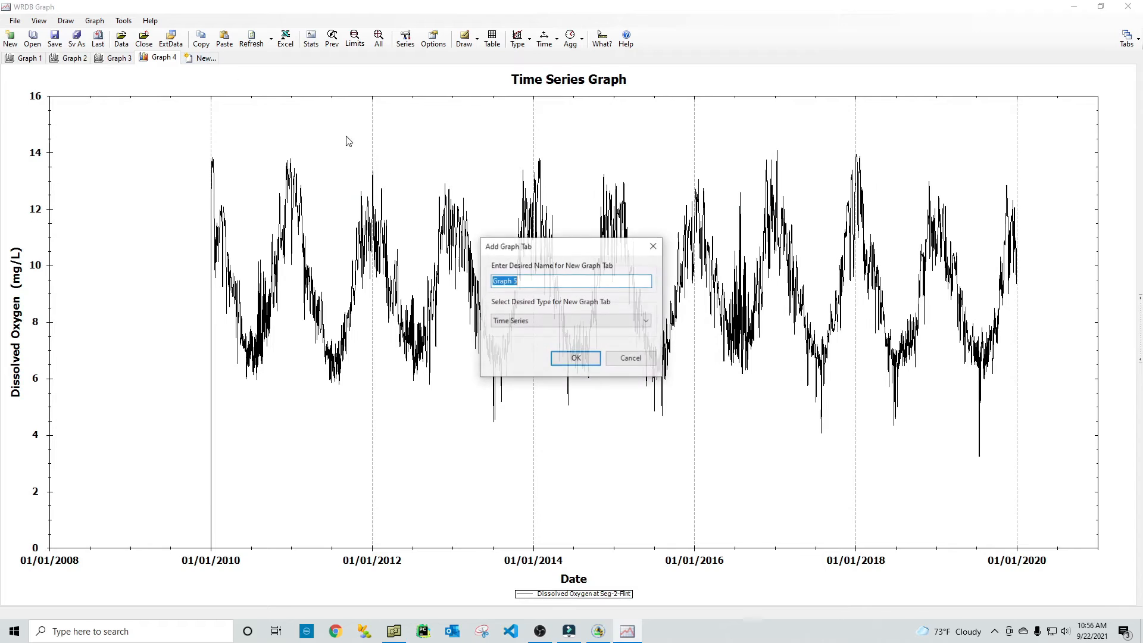
{"action": "left_click", "coordinate": [576, 358]}
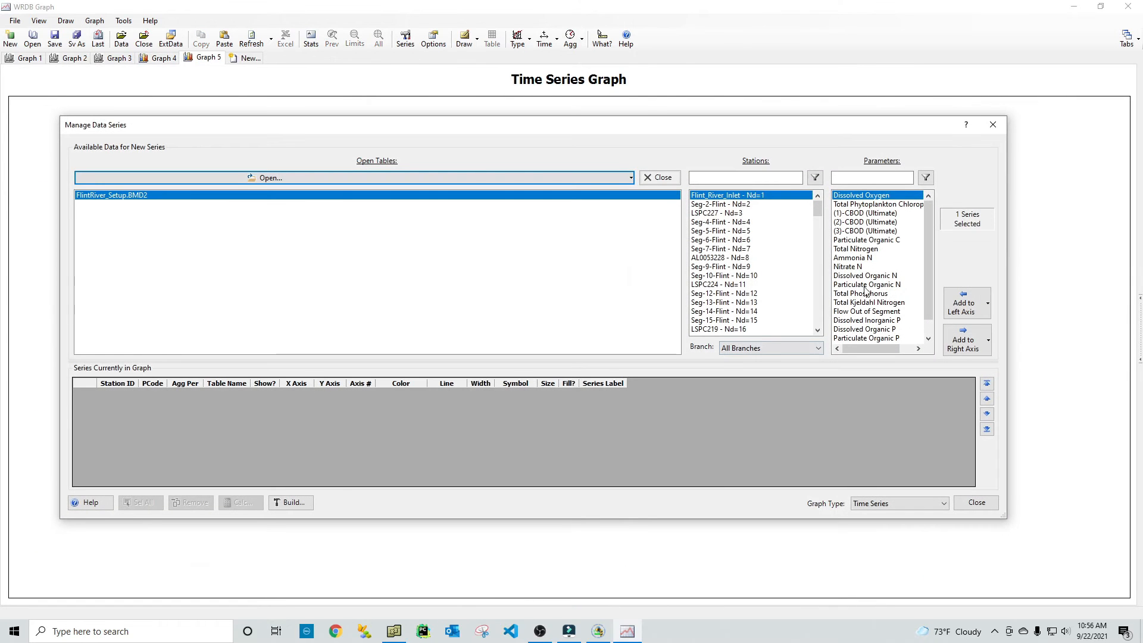
{"action": "left_click", "coordinate": [864, 268]}
{"action": "left_click", "coordinate": [963, 303]}
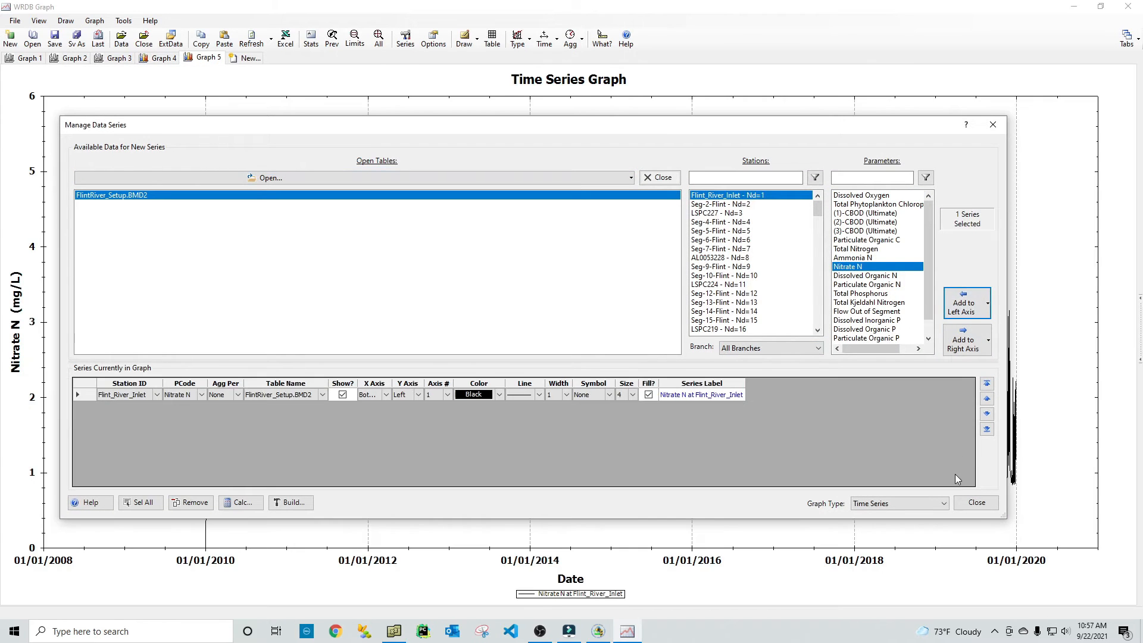
{"action": "left_click", "coordinate": [977, 503]}
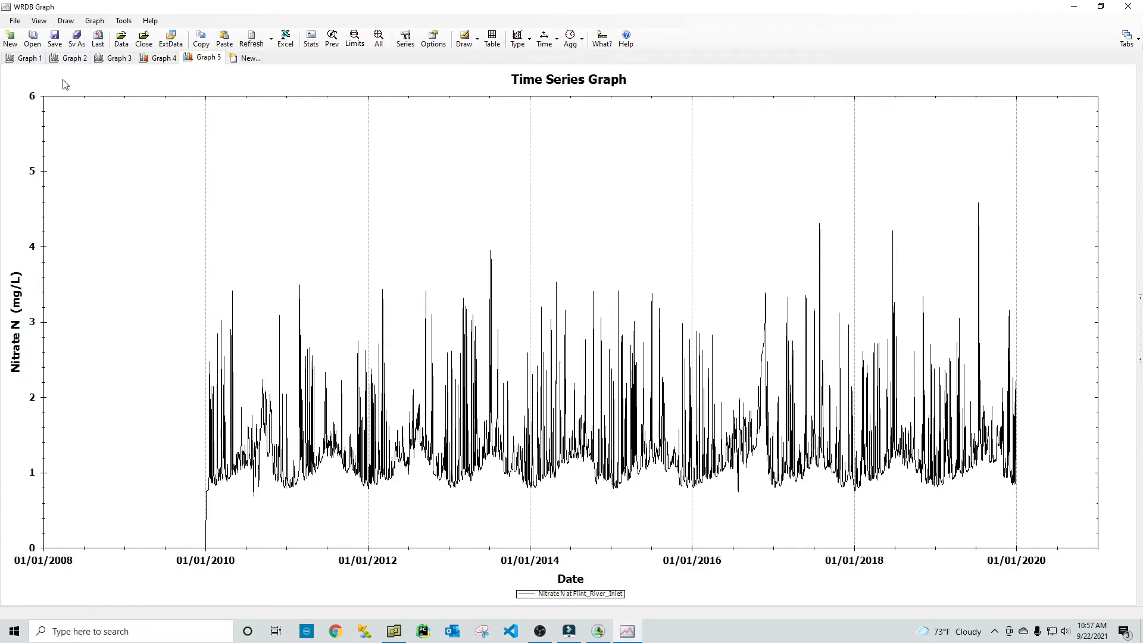
Step: Save the graph specifications as my_graphs in D:\ACWA\Animations\WASP\Flint River and close WRDB Graph
{"action": "left_click", "coordinate": [53, 46]}
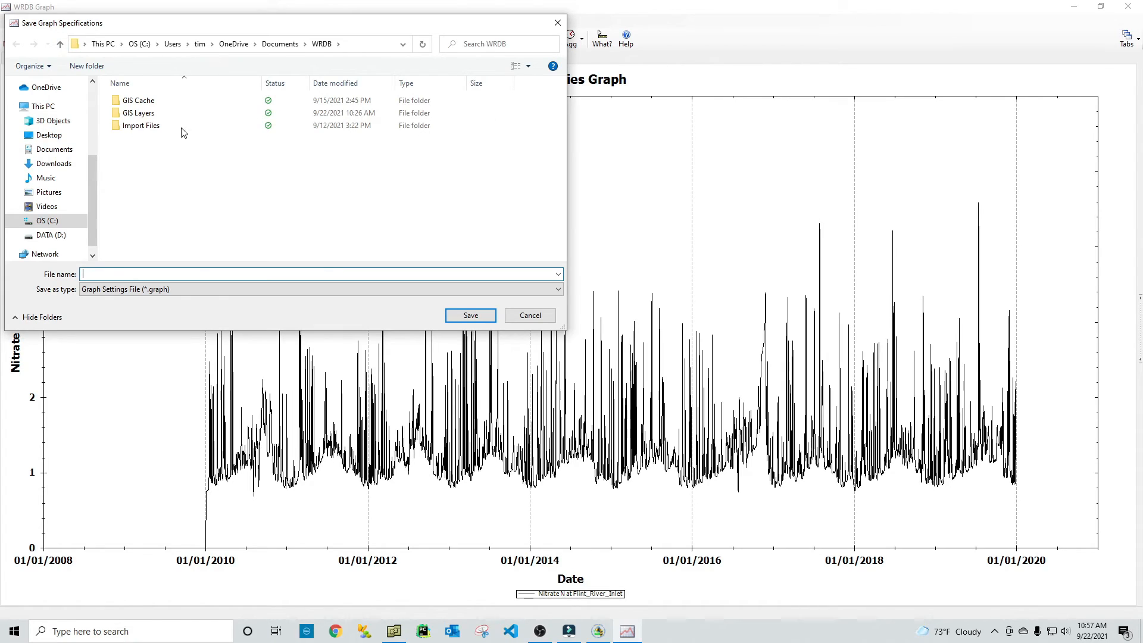
{"action": "left_click", "coordinate": [59, 235]}
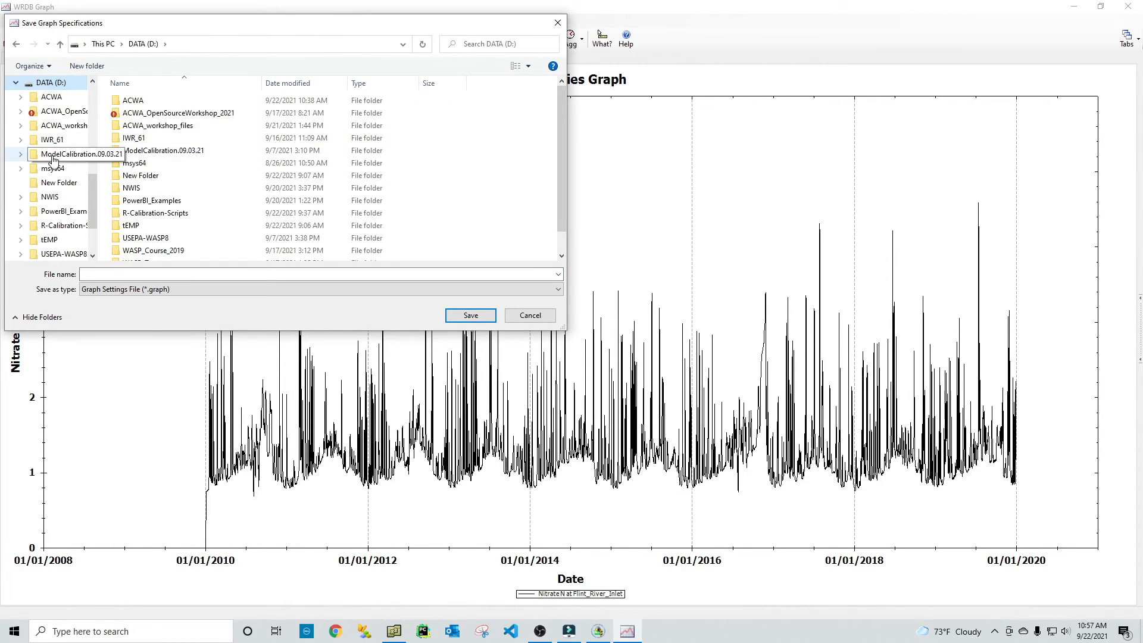
{"action": "double_click", "coordinate": [132, 102]}
{"action": "double_click", "coordinate": [151, 102]}
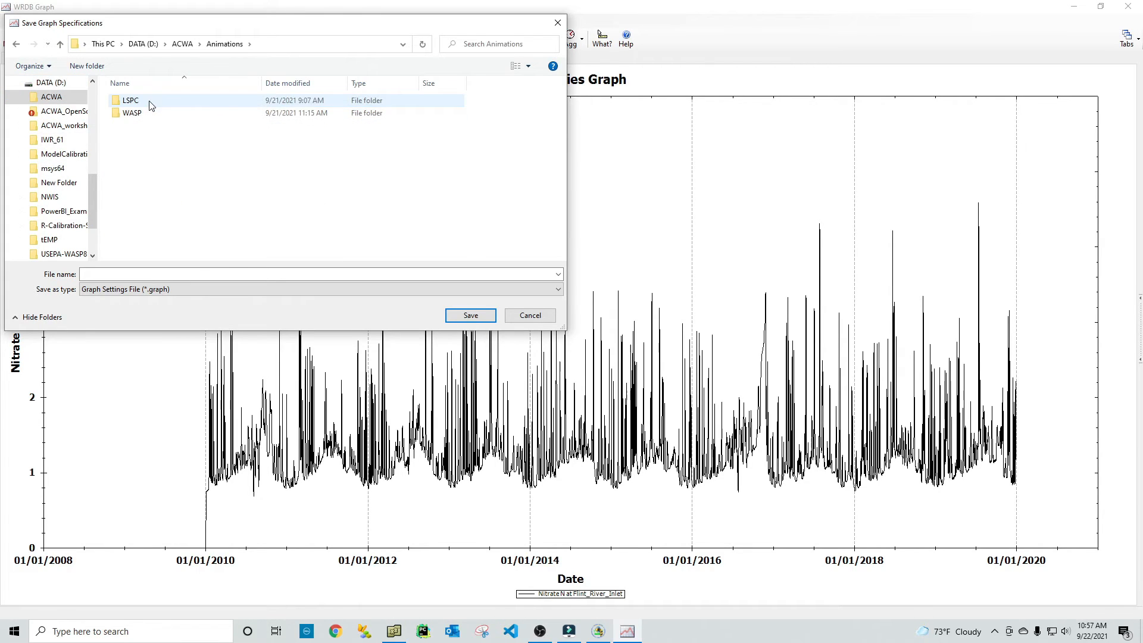
{"action": "double_click", "coordinate": [147, 113]}
{"action": "left_click", "coordinate": [152, 105]}
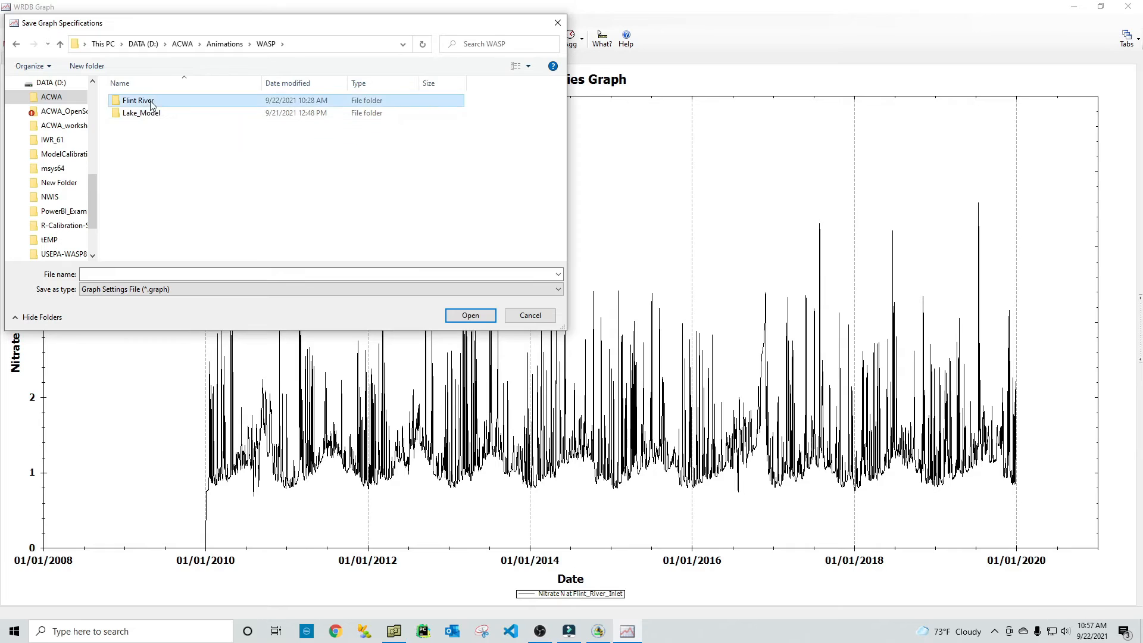
{"action": "double_click", "coordinate": [171, 106]}
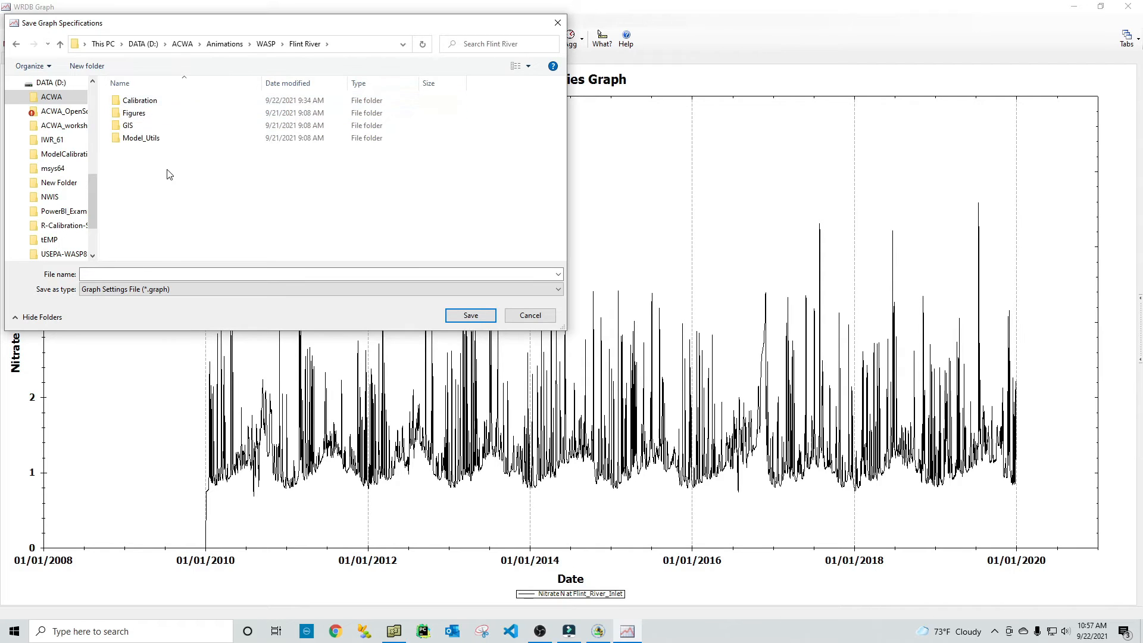
{"action": "left_click", "coordinate": [141, 276]}
{"action": "type", "text": "my_g"}
{"action": "type", "text": "raphs"}
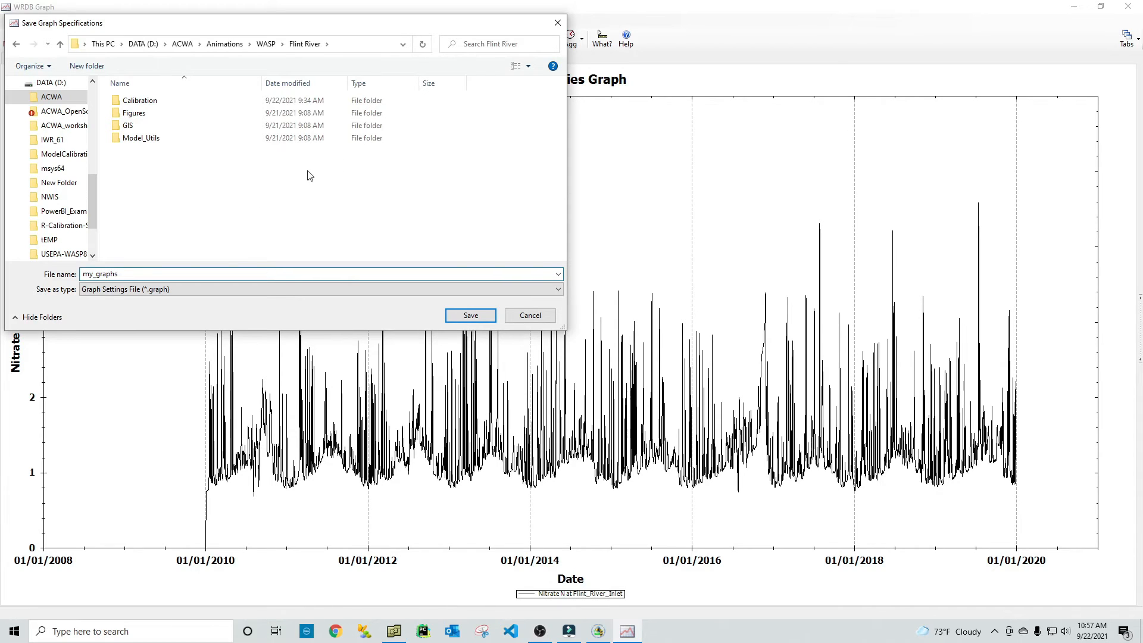
{"action": "left_click", "coordinate": [474, 317]}
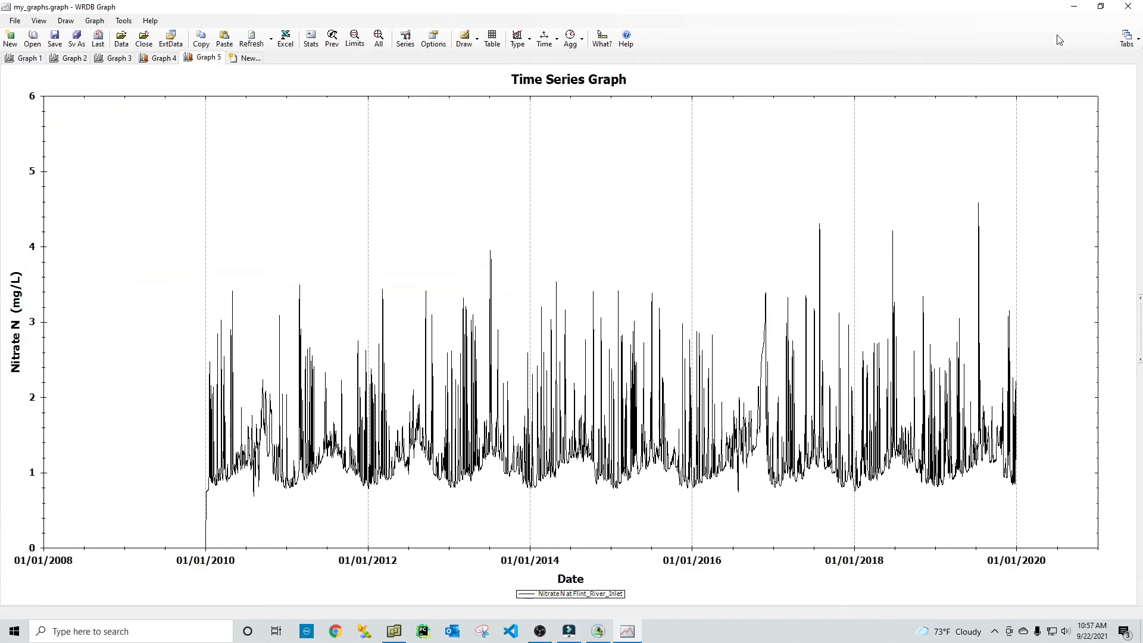
{"action": "left_click", "coordinate": [1129, 7]}
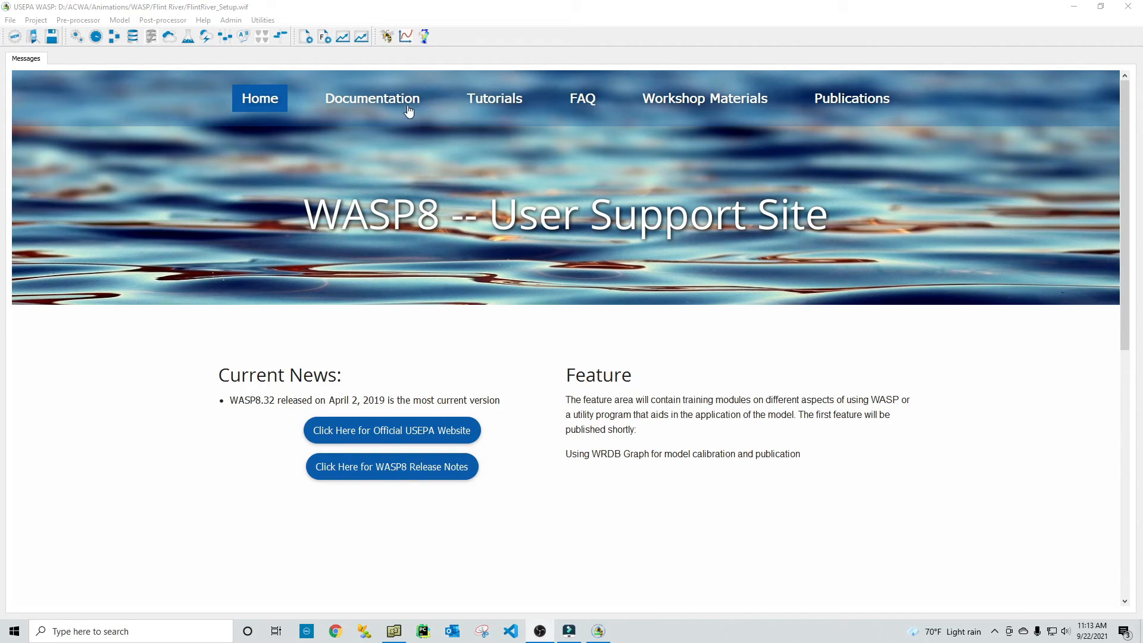
Step: Replace FlintRiver_Setup.BMD2 in the WASP project's related files with the WRDB graph file my_graphs.graph from the Flint River folder
{"action": "left_click", "coordinate": [442, 136]}
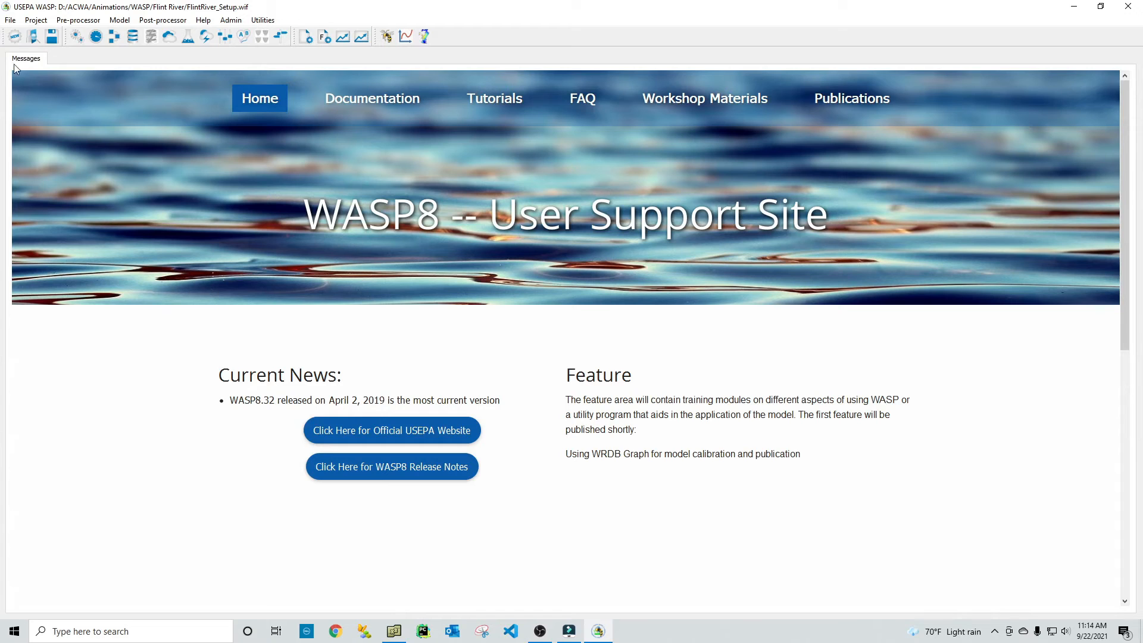
{"action": "left_click", "coordinate": [34, 21]}
{"action": "left_click", "coordinate": [37, 36]}
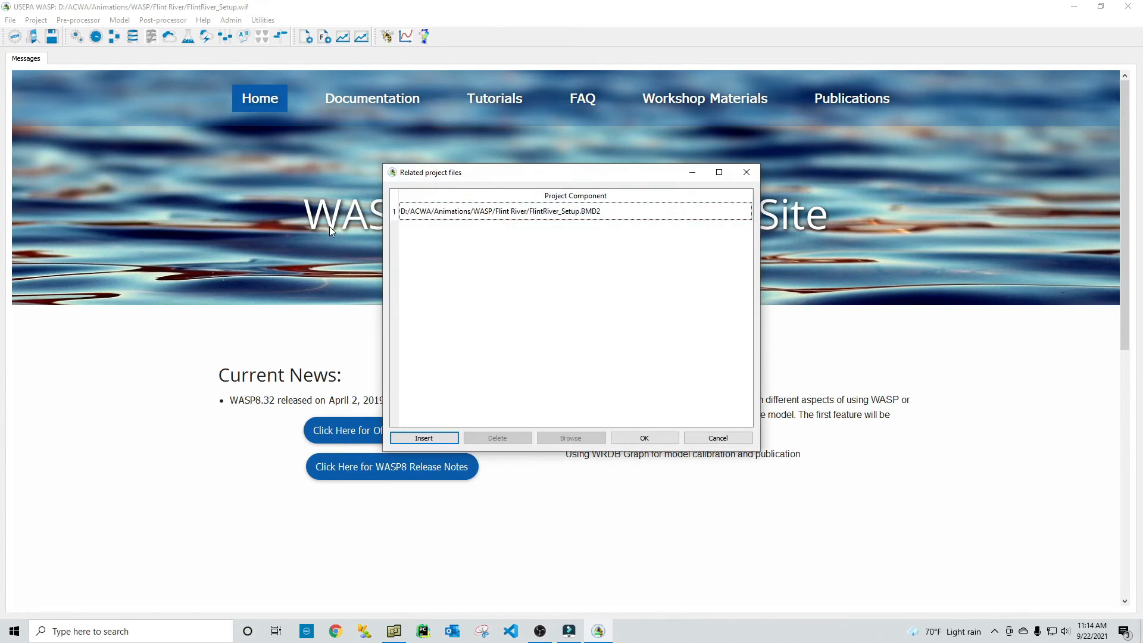
{"action": "left_click", "coordinate": [543, 213]}
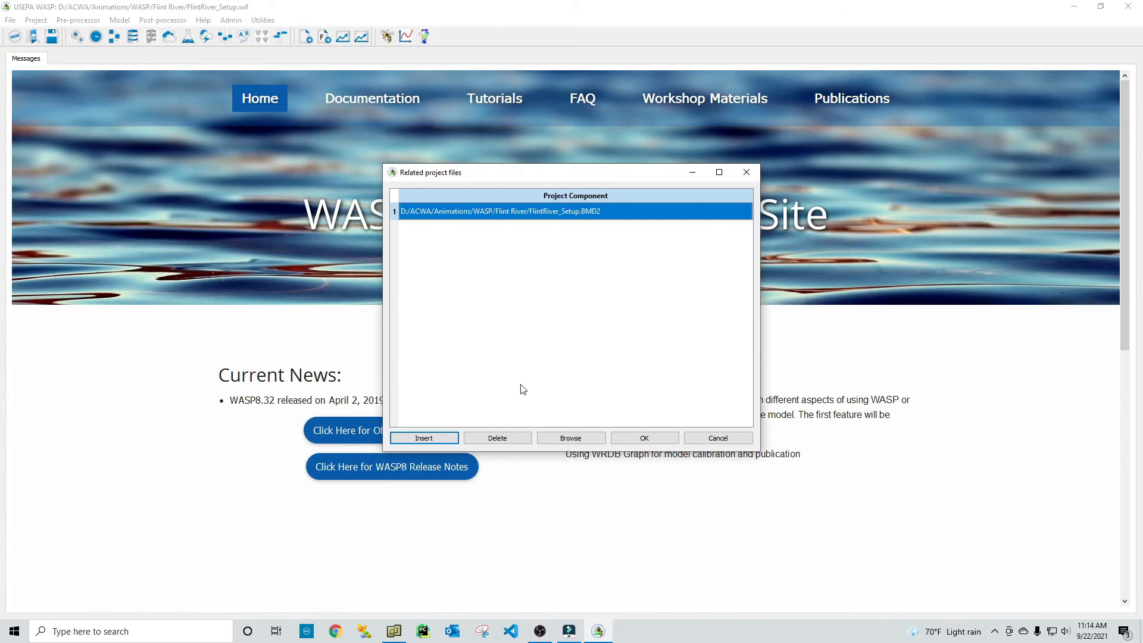
{"action": "left_click", "coordinate": [564, 437]}
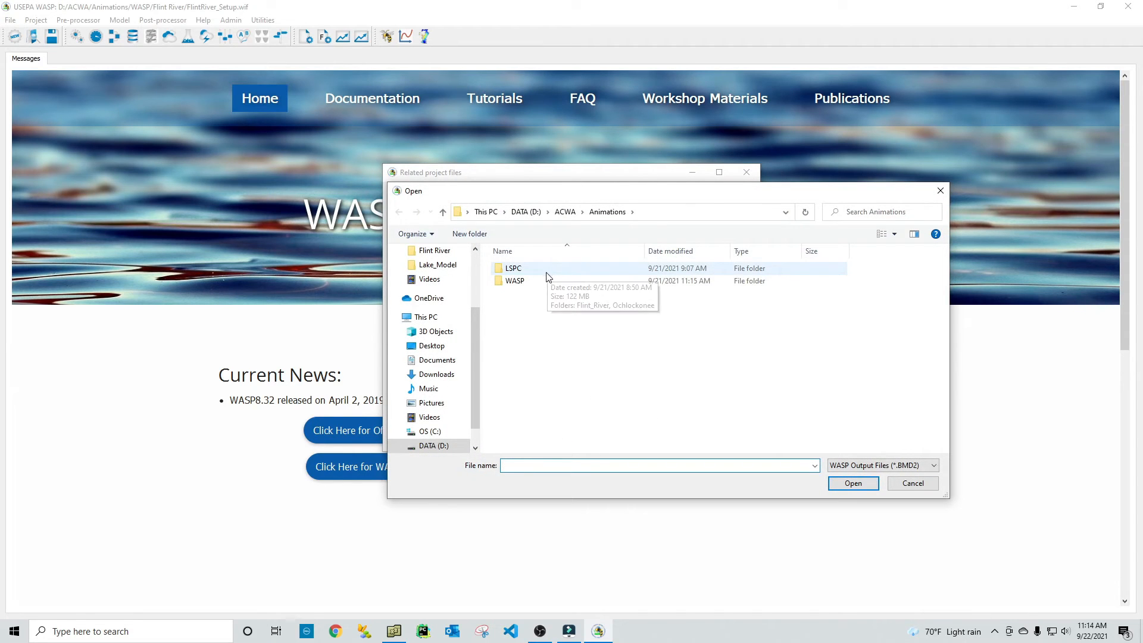
{"action": "double_click", "coordinate": [548, 280]}
{"action": "double_click", "coordinate": [543, 269]}
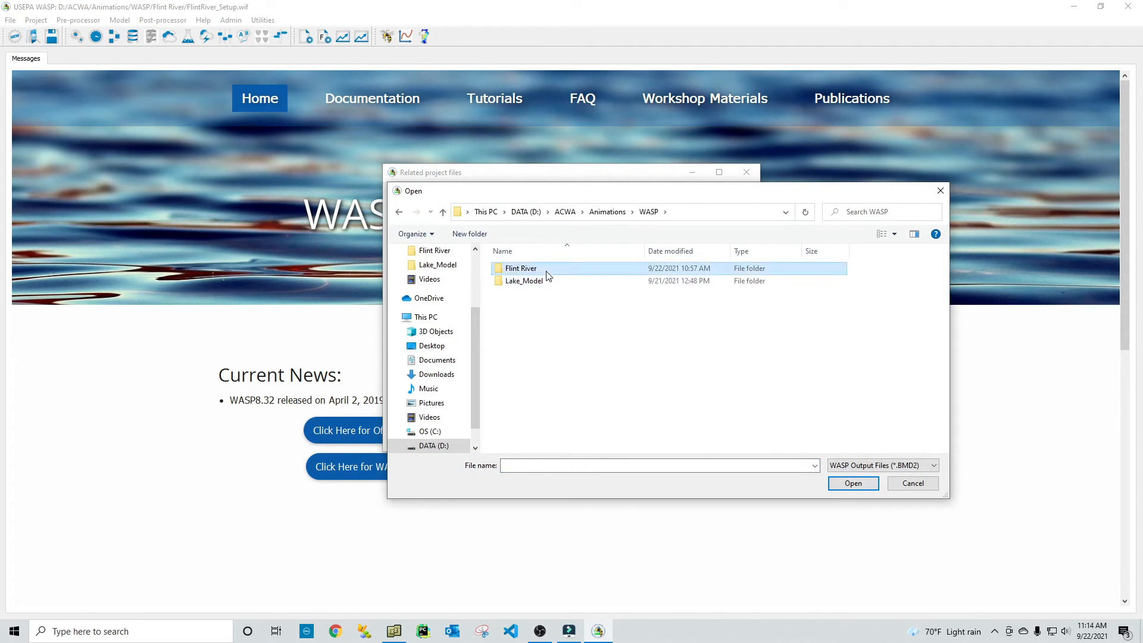
{"action": "left_click", "coordinate": [876, 466]}
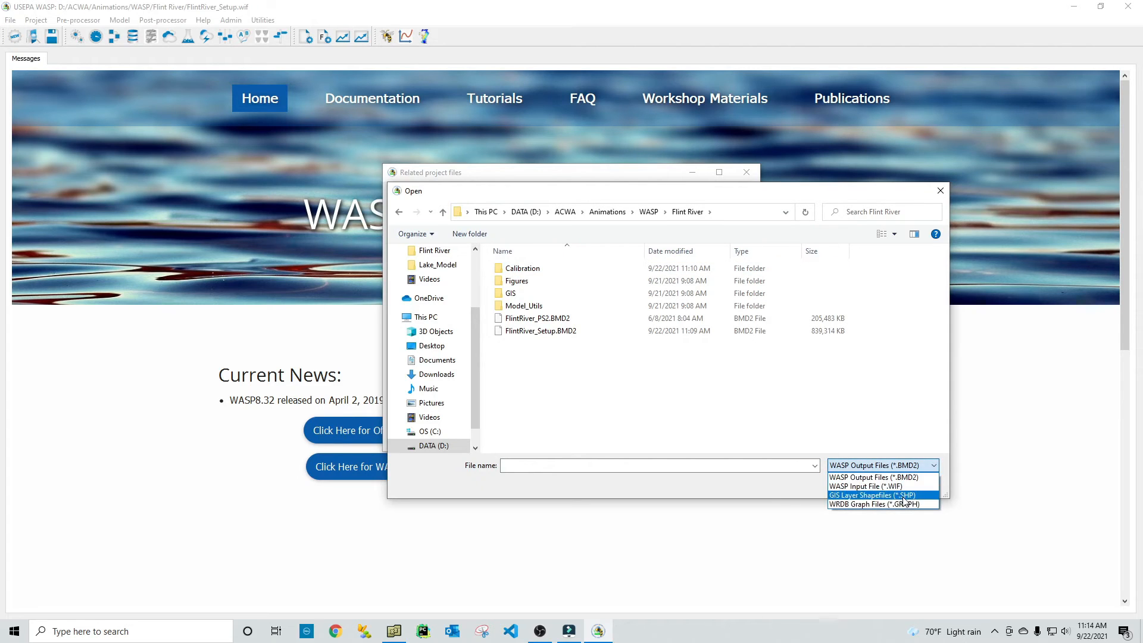
{"action": "left_click", "coordinate": [893, 506]}
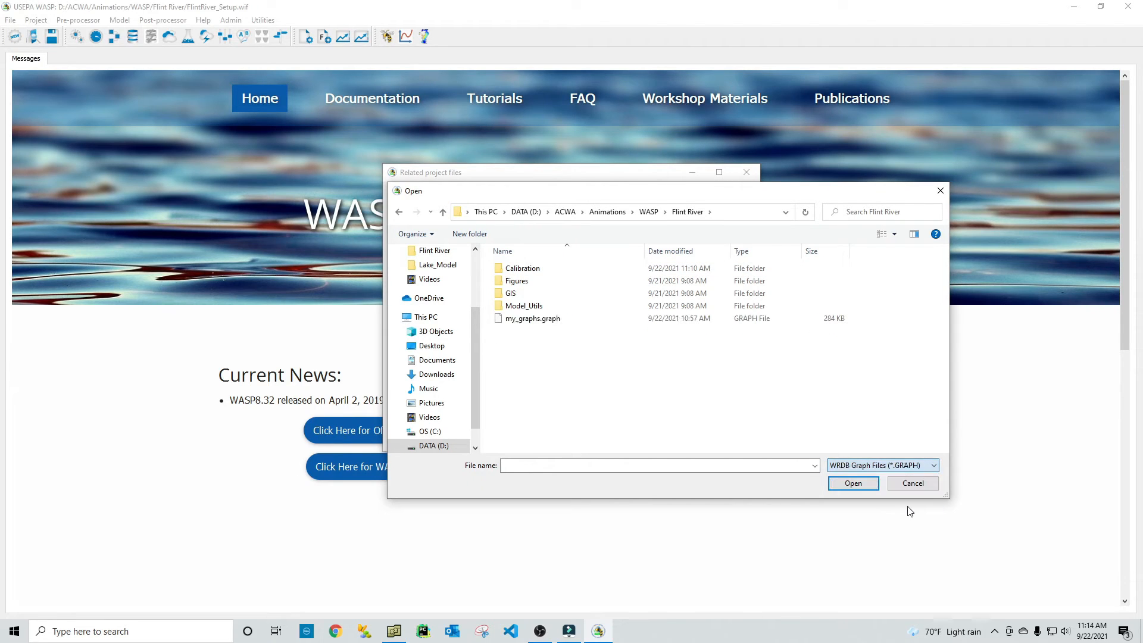
{"action": "double_click", "coordinate": [535, 319]}
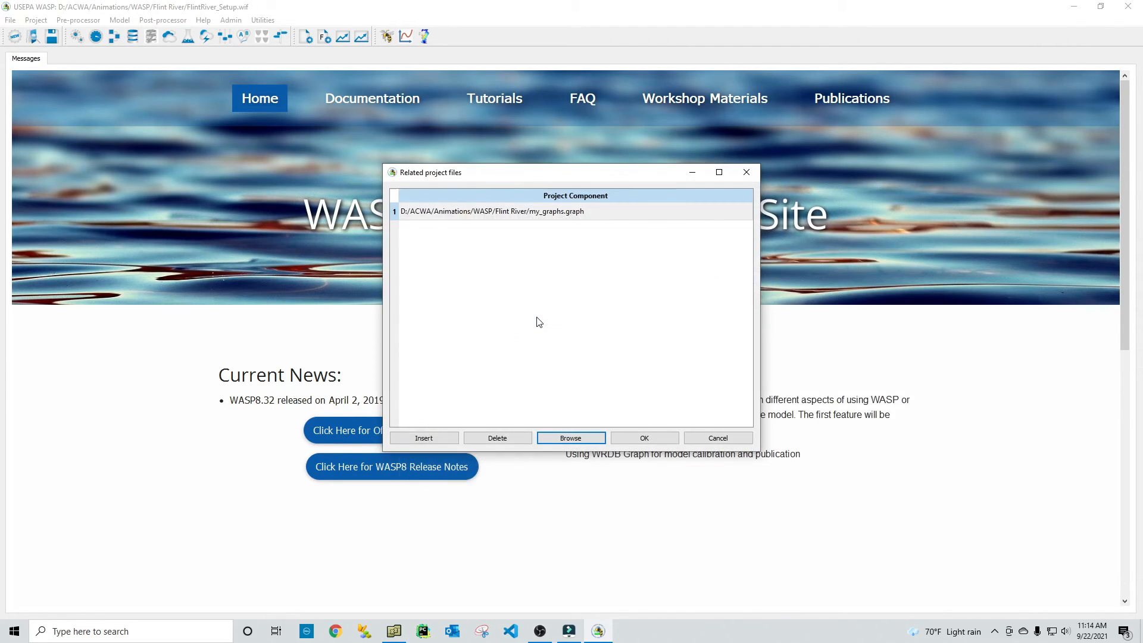
{"action": "left_click", "coordinate": [646, 436]}
Step: Reopen the project's related files list, check its component entry and close it
{"action": "left_click", "coordinate": [49, 21]}
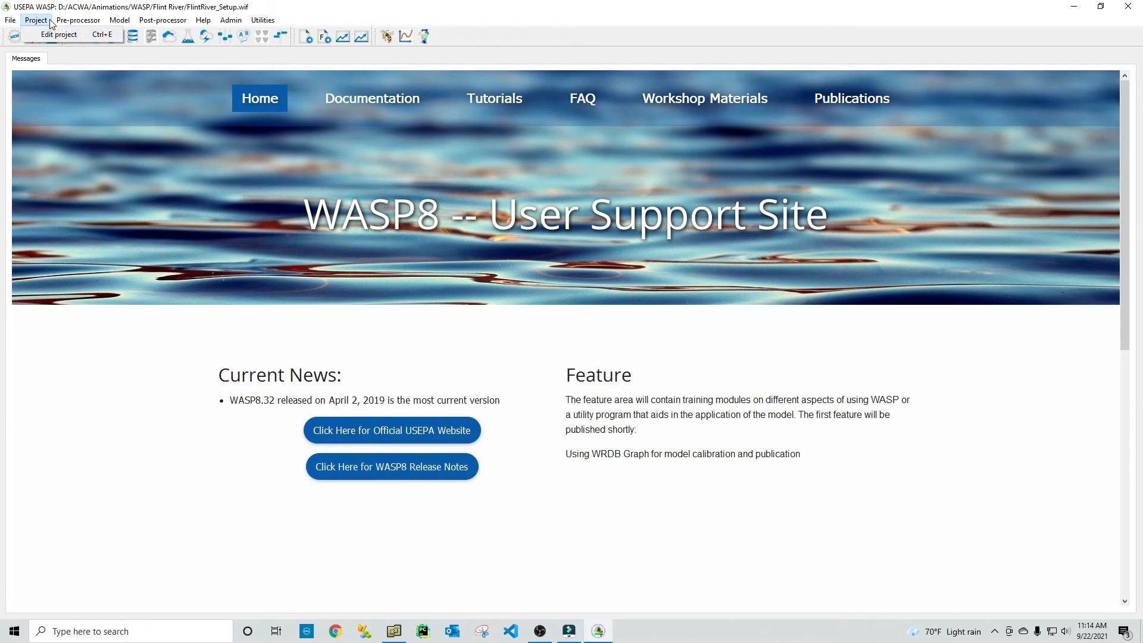
{"action": "left_click", "coordinate": [53, 33]}
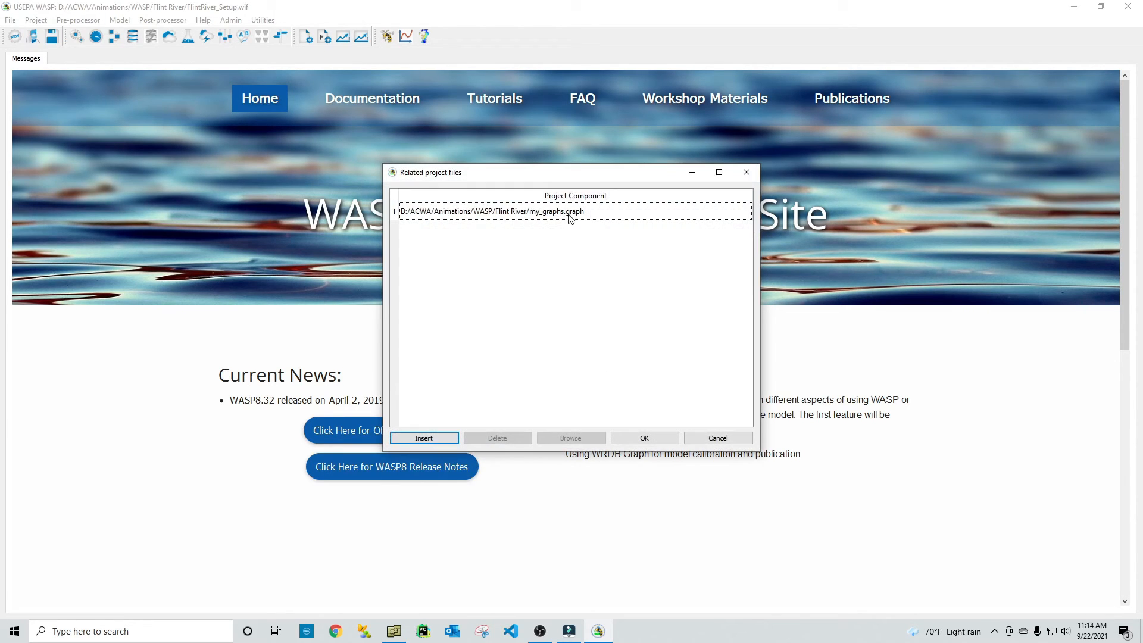
{"action": "left_click", "coordinate": [654, 436]}
Step: Save the WASP project and open its linked graph file in WRDB Graph, accepting the scatter series without data points
{"action": "left_click", "coordinate": [46, 37]}
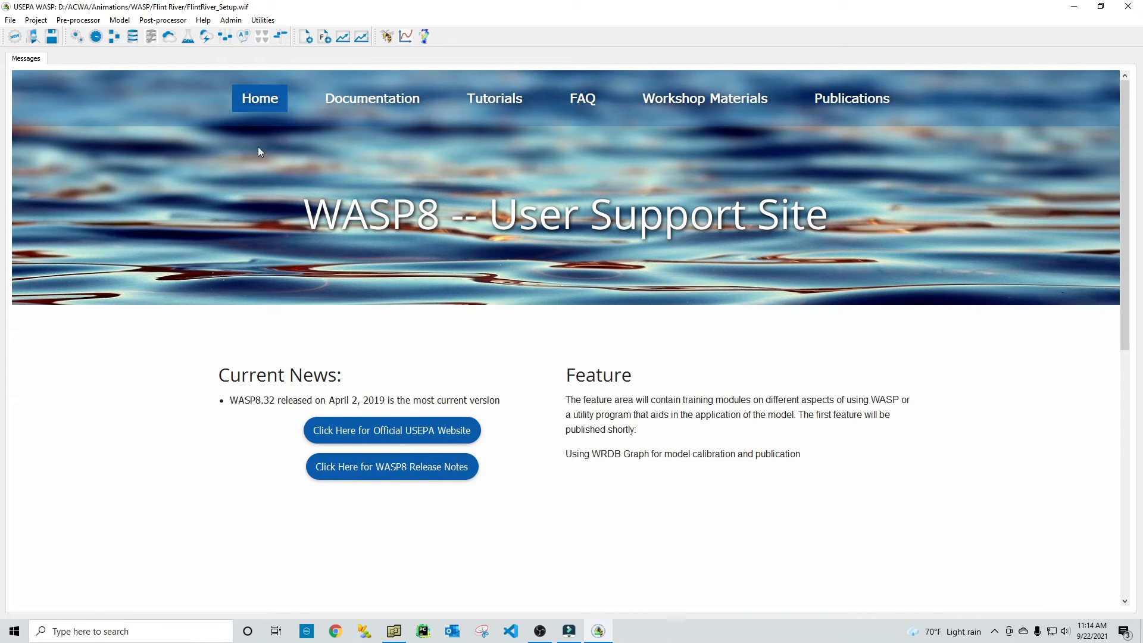
{"action": "left_click", "coordinate": [361, 38]}
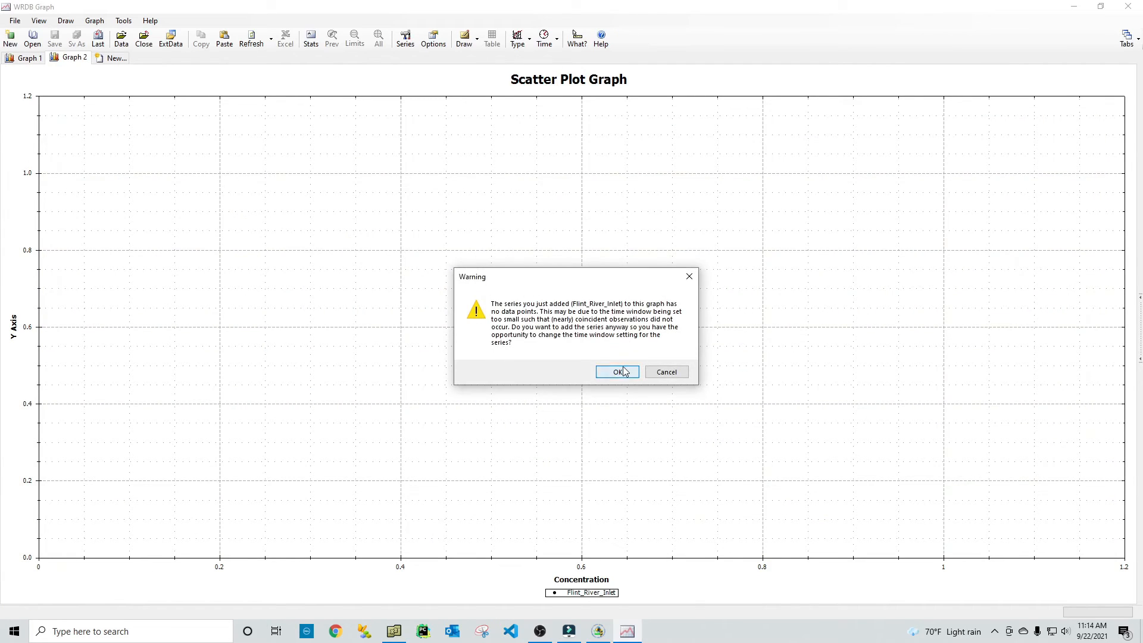
{"action": "left_click", "coordinate": [619, 372]}
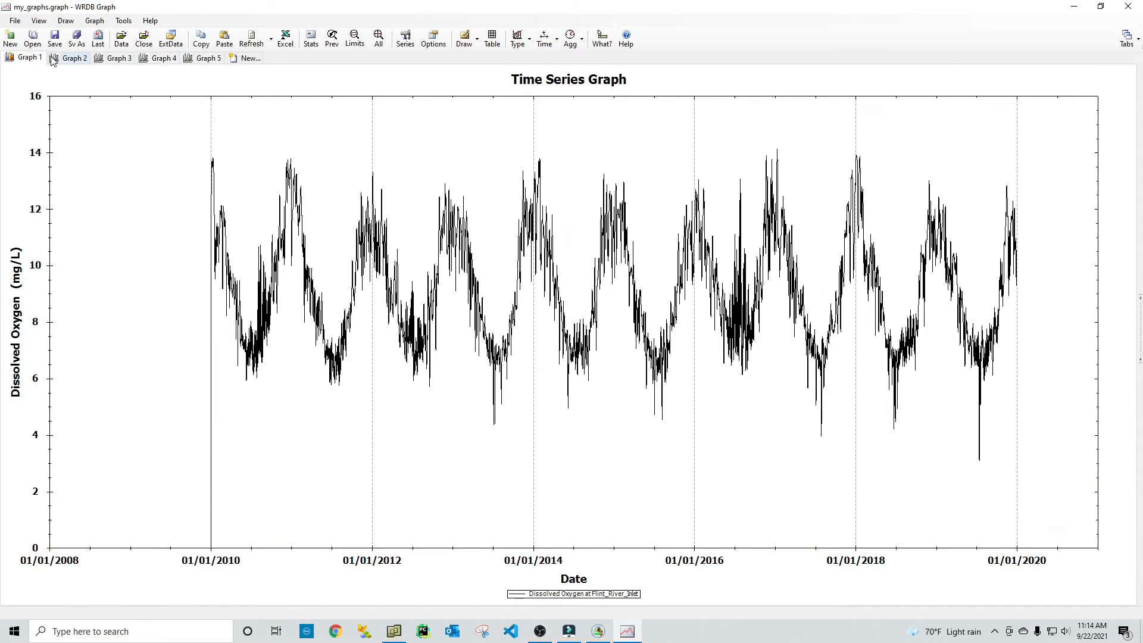
Step: Review Graphs 2 through 5 and the options for adding another graph, leaving without adding one
{"action": "left_click", "coordinate": [69, 58]}
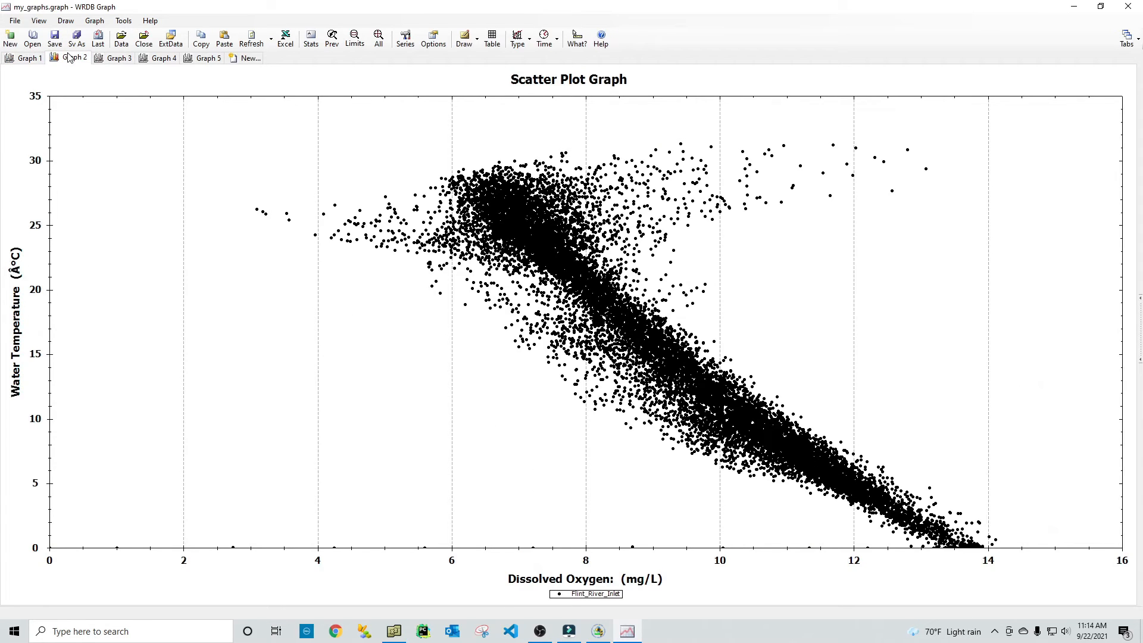
{"action": "left_click", "coordinate": [116, 59]}
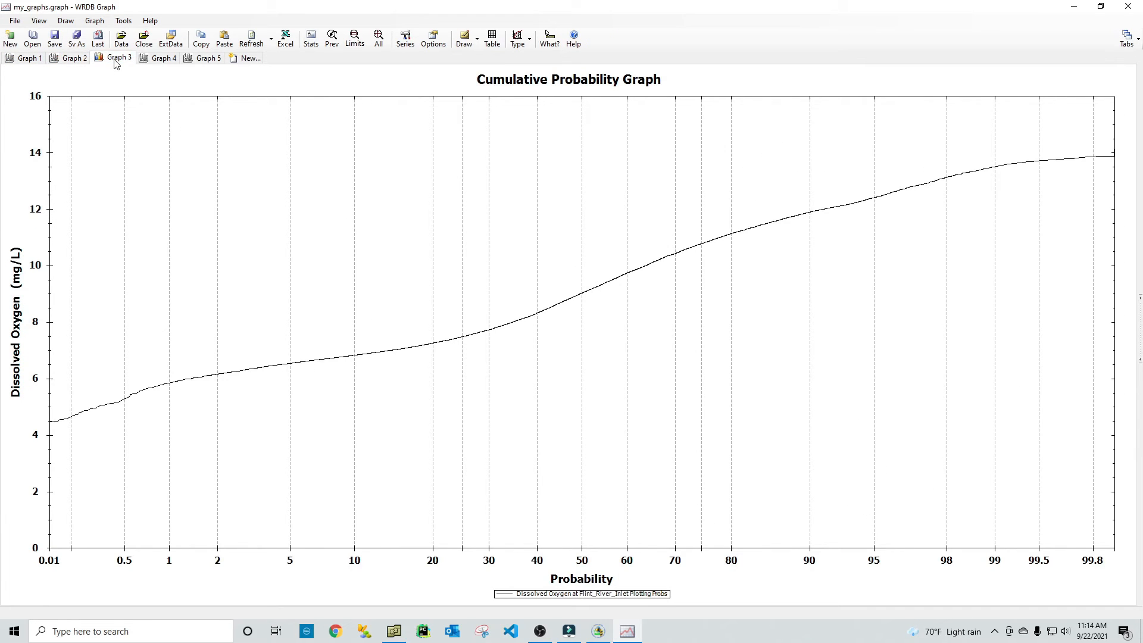
{"action": "left_click", "coordinate": [159, 59]}
{"action": "left_click", "coordinate": [201, 59]}
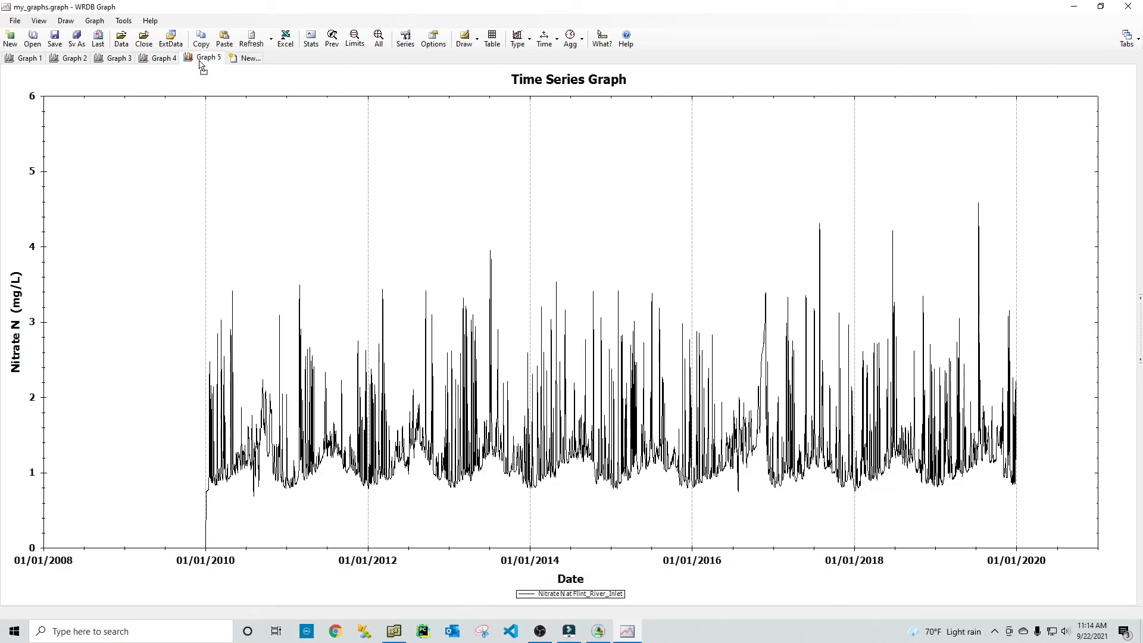
{"action": "left_click", "coordinate": [249, 60]}
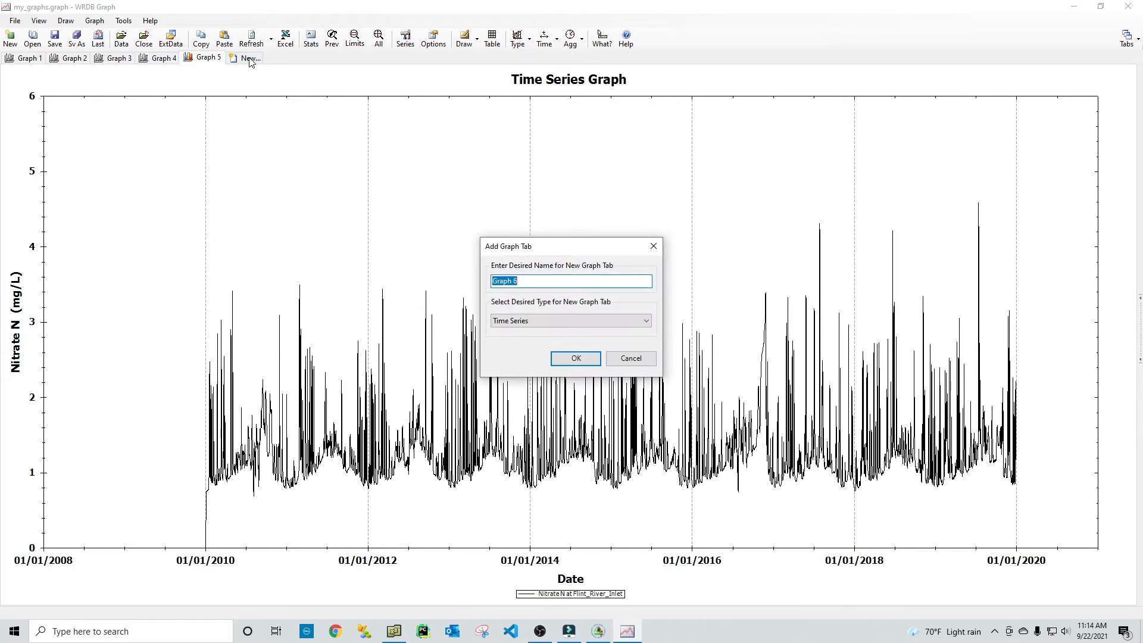
{"action": "left_click", "coordinate": [625, 357]}
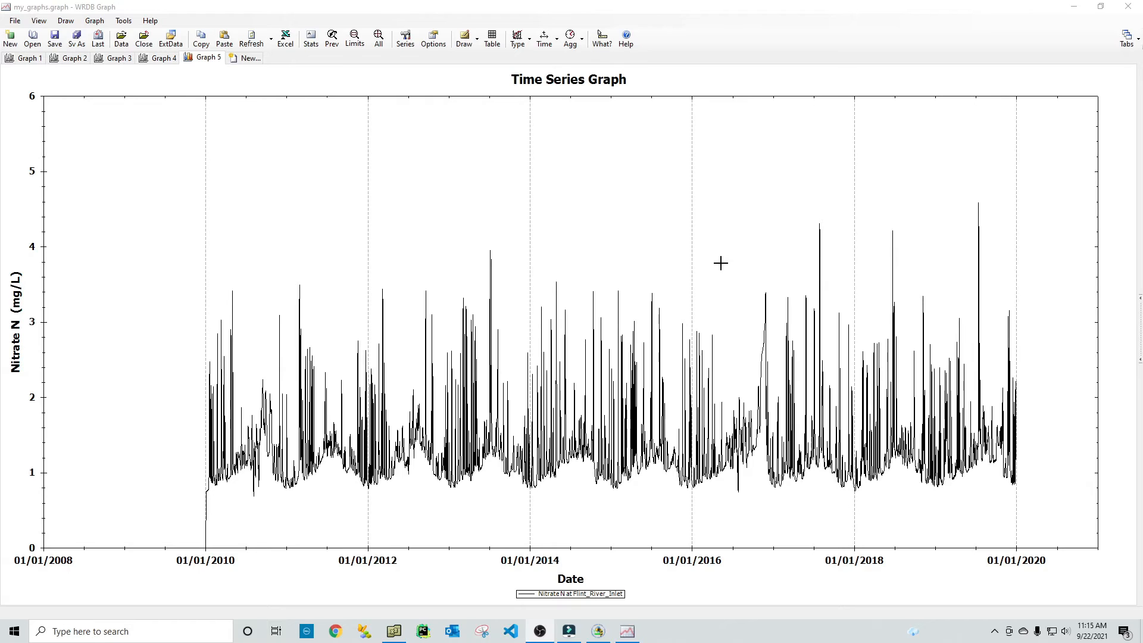
Step: Add a time series graph named Graph 6 and open the Wheeler [Flint_River_Wq] table as a data source
{"action": "left_click", "coordinate": [251, 59]}
{"action": "left_click", "coordinate": [580, 359]}
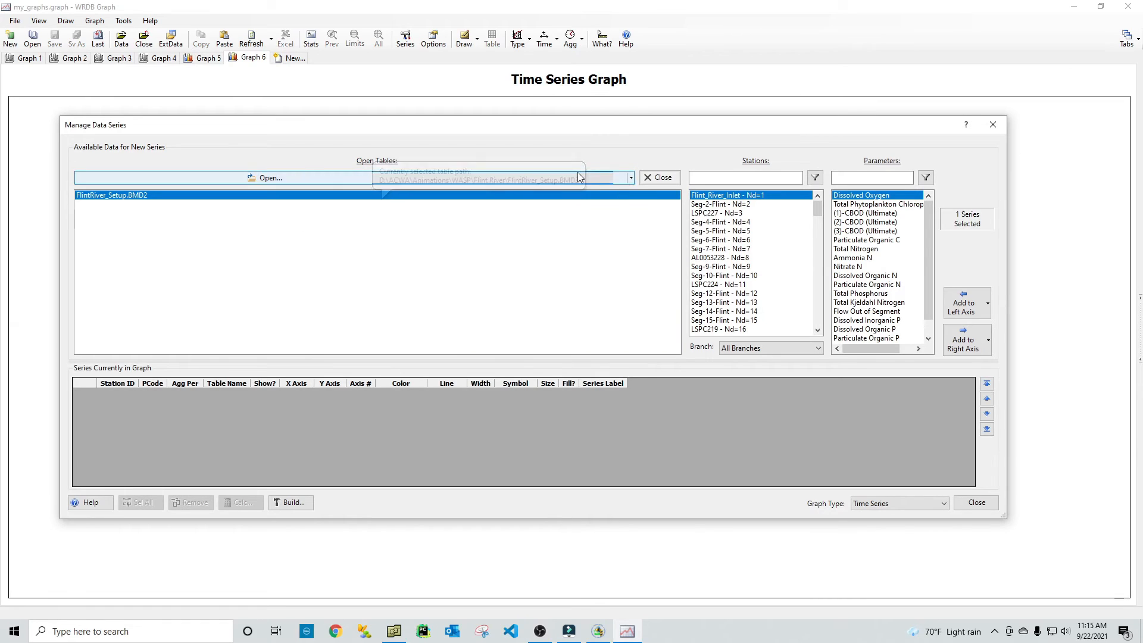
{"action": "left_click", "coordinate": [630, 178]}
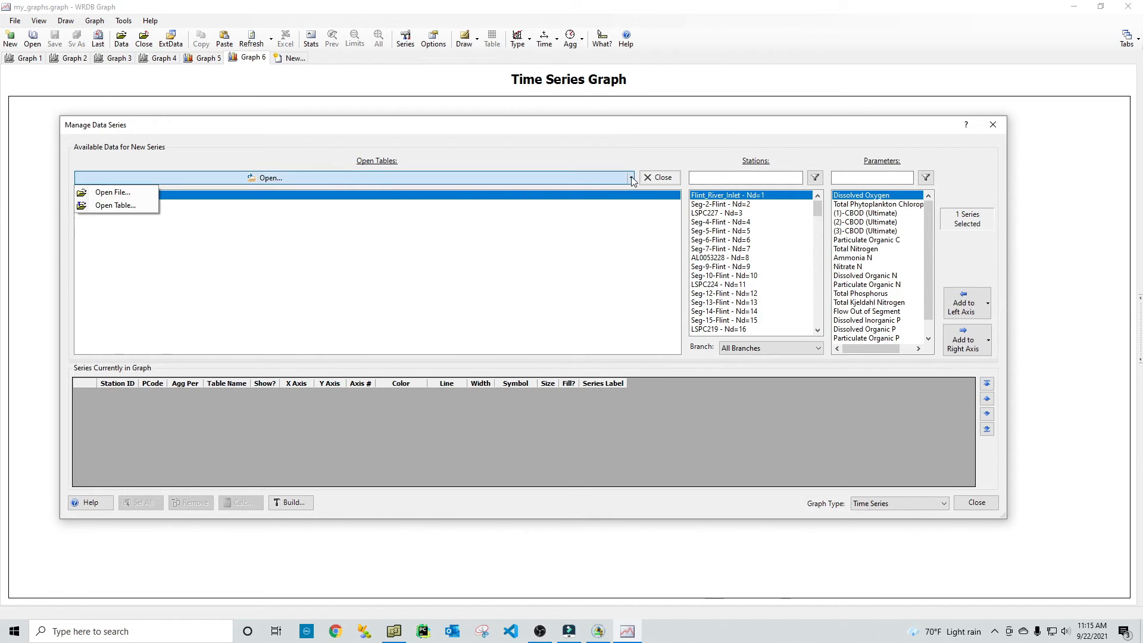
{"action": "left_click", "coordinate": [131, 206]}
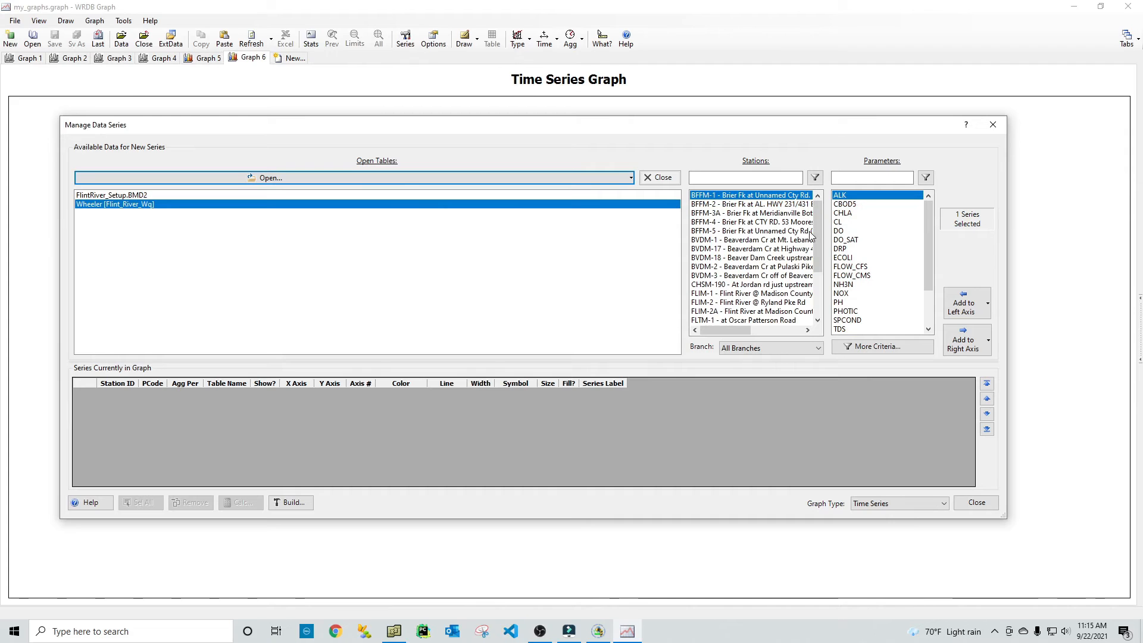
Step: Add Total Nitrogen at Seg-31-Flint from FlintRiver_Setup.BMD2 to the left axis of Graph 6
{"action": "scroll", "coordinate": [815, 234], "scroll_direction": "down", "scroll_amount": 3}
{"action": "left_click_drag", "start_coordinate": [838, 311], "coordinate": [809, 215]}
{"action": "mouse_move", "coordinate": [929, 265]}
{"action": "left_mouse_down"}
{"action": "mouse_move", "coordinate": [936, 317]}
{"action": "mouse_move", "coordinate": [914, 253]}
{"action": "left_mouse_up"}
{"action": "left_click", "coordinate": [178, 197]}
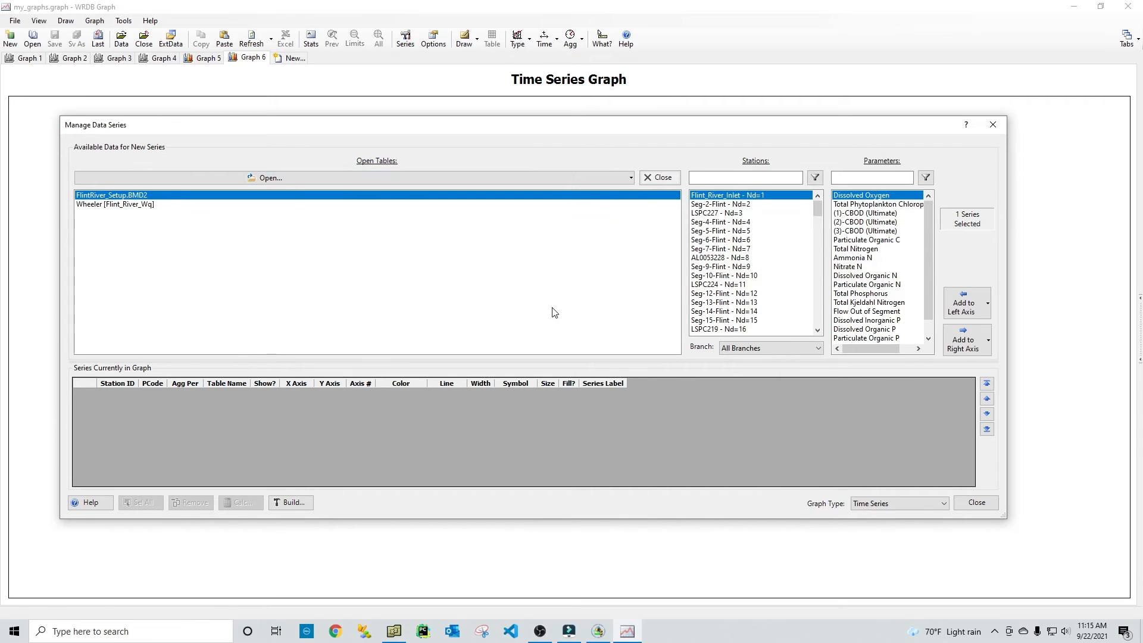
{"action": "left_click_drag", "start_coordinate": [820, 214], "coordinate": [821, 245]}
{"action": "scroll", "coordinate": [756, 231], "scroll_direction": "up", "scroll_amount": 2}
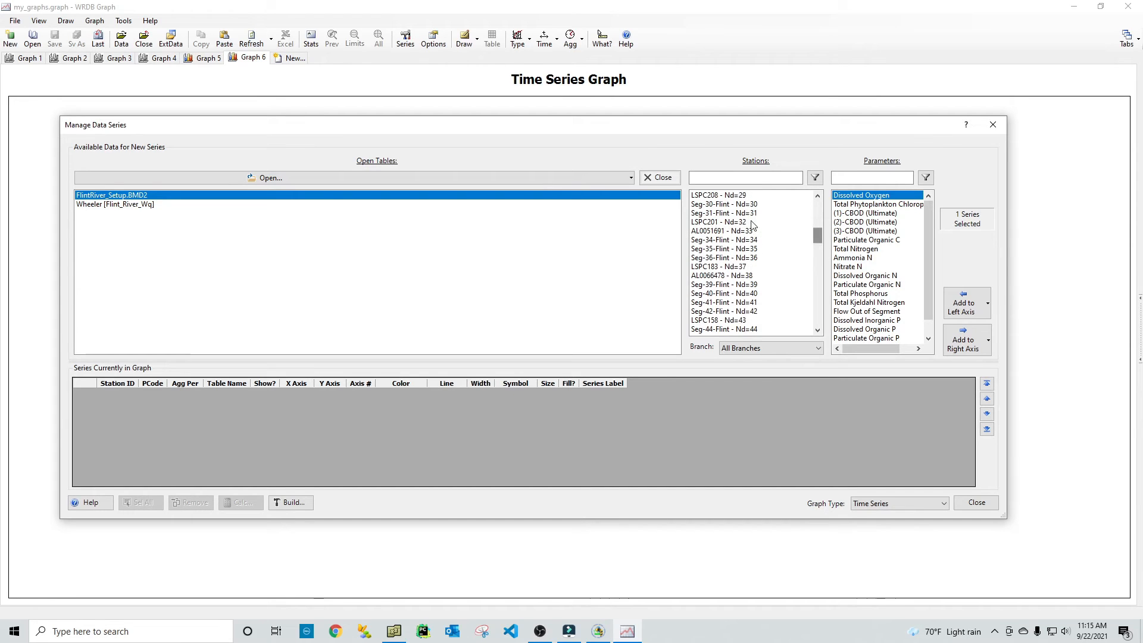
{"action": "left_click", "coordinate": [746, 214]}
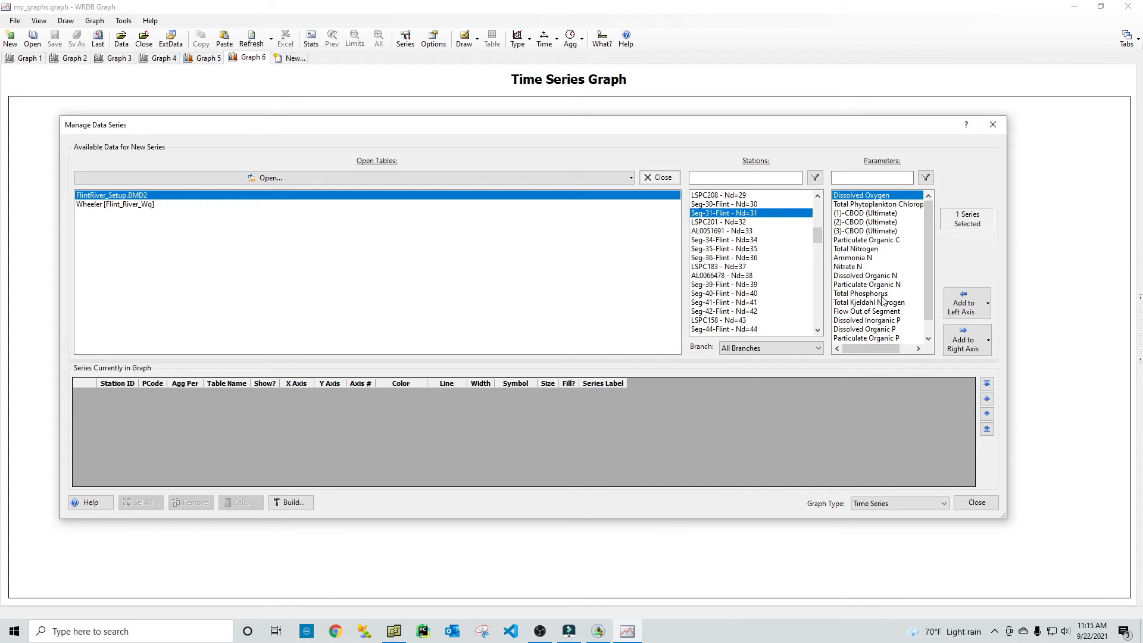
{"action": "left_click", "coordinate": [865, 250]}
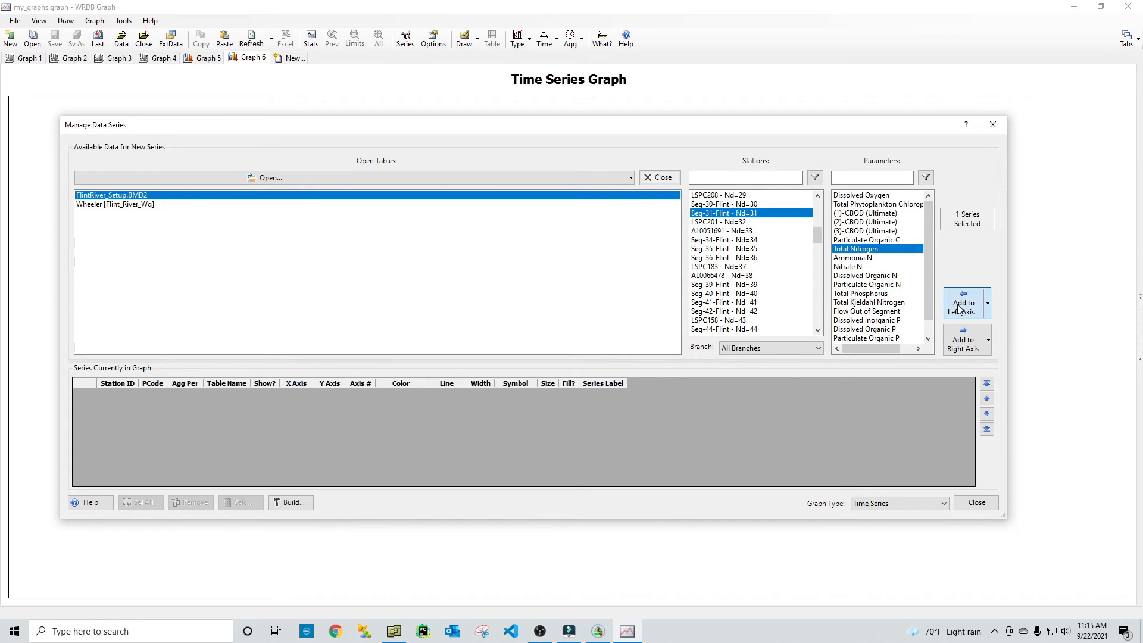
{"action": "left_click", "coordinate": [960, 309]}
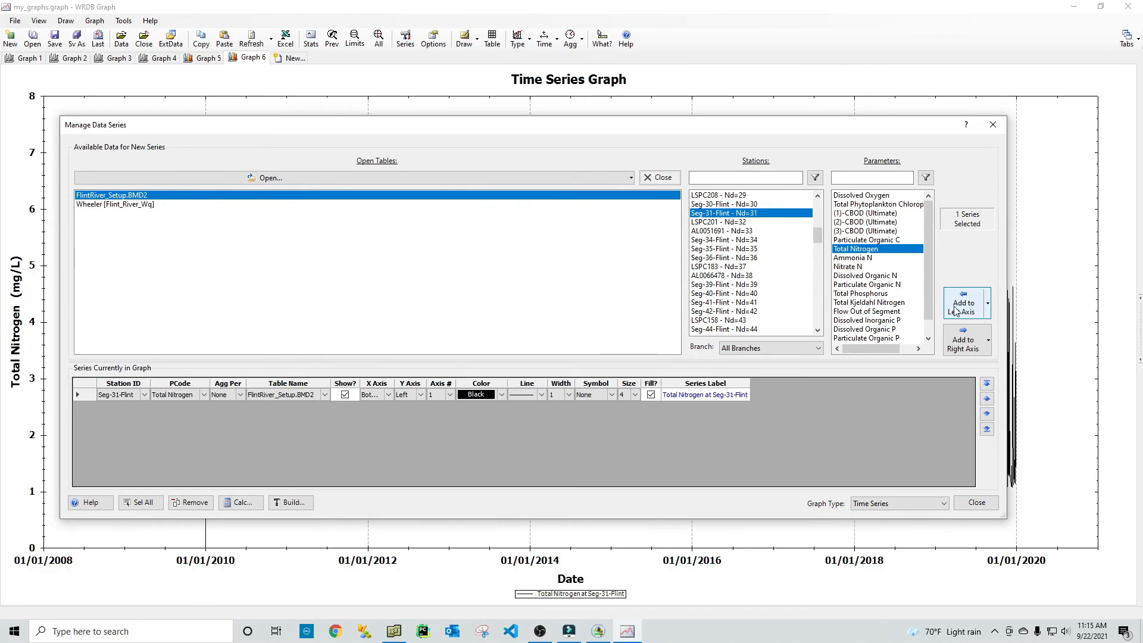
Step: Add the TN series for station FLIM-1 from Wheeler [Flint_River_Wq] to the left axis and close the series manager
{"action": "left_click", "coordinate": [112, 206]}
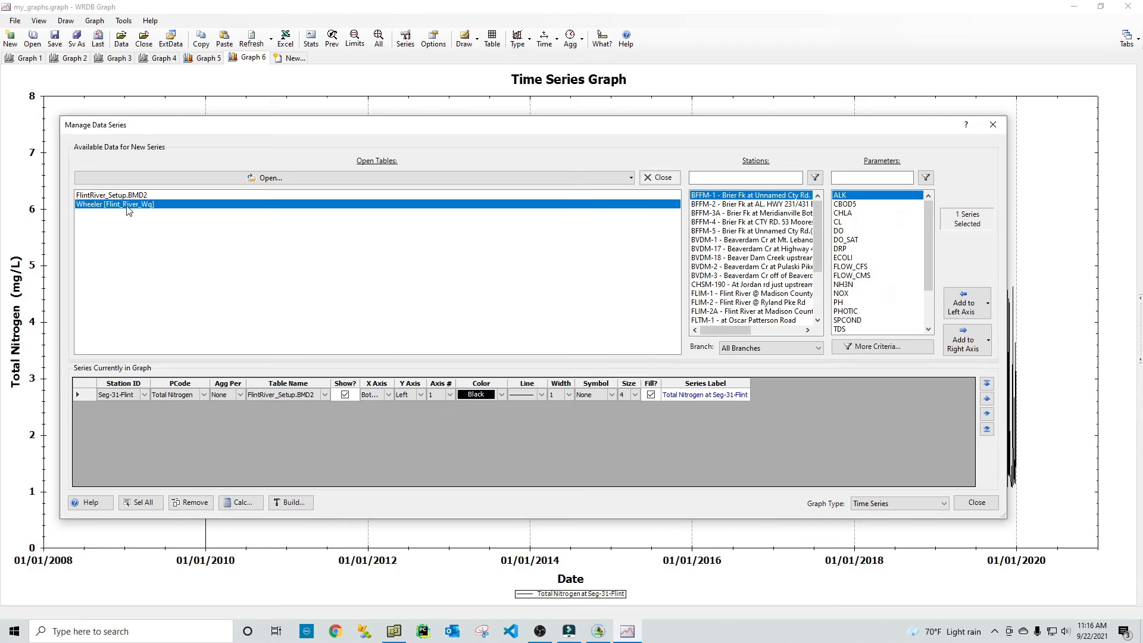
{"action": "left_click", "coordinate": [730, 295]}
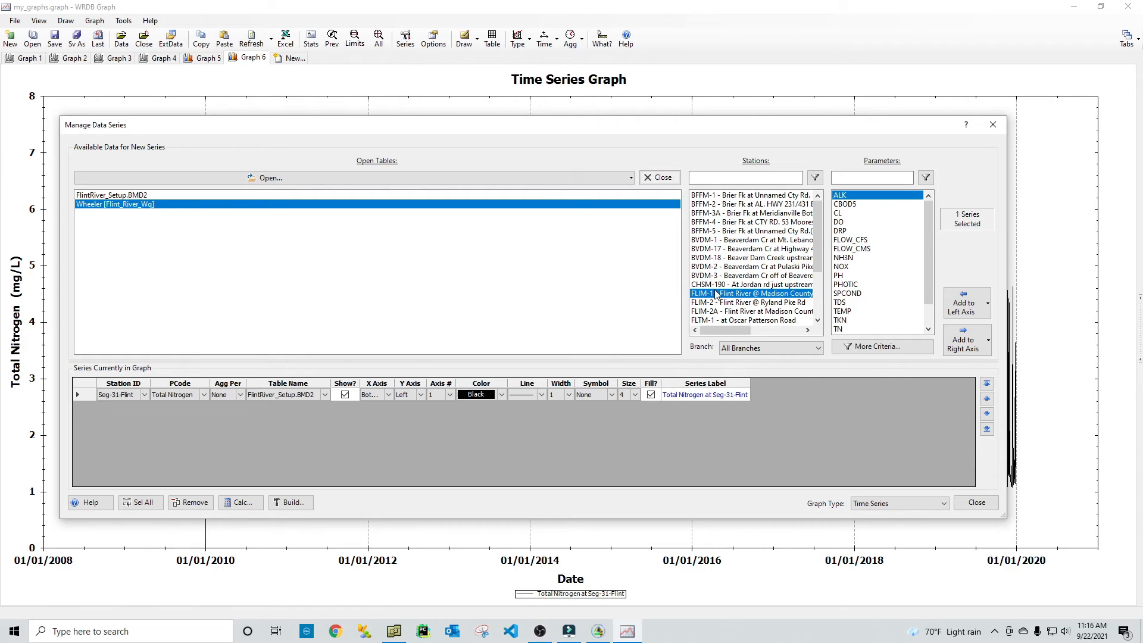
{"action": "left_click", "coordinate": [844, 329]}
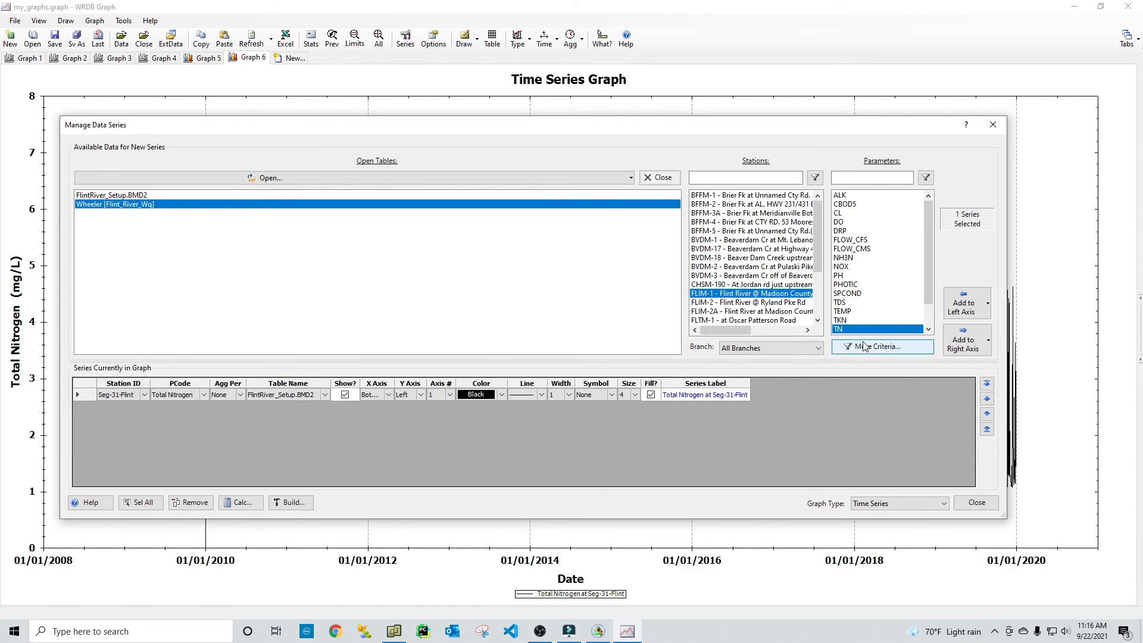
{"action": "left_click", "coordinate": [963, 304]}
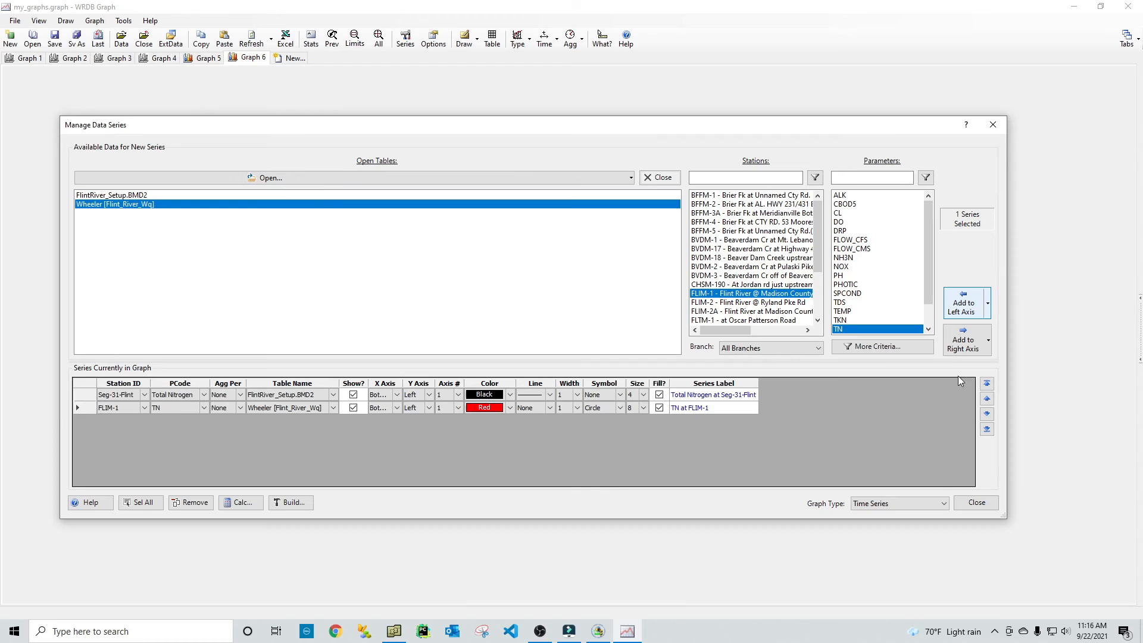
{"action": "left_click", "coordinate": [977, 502]}
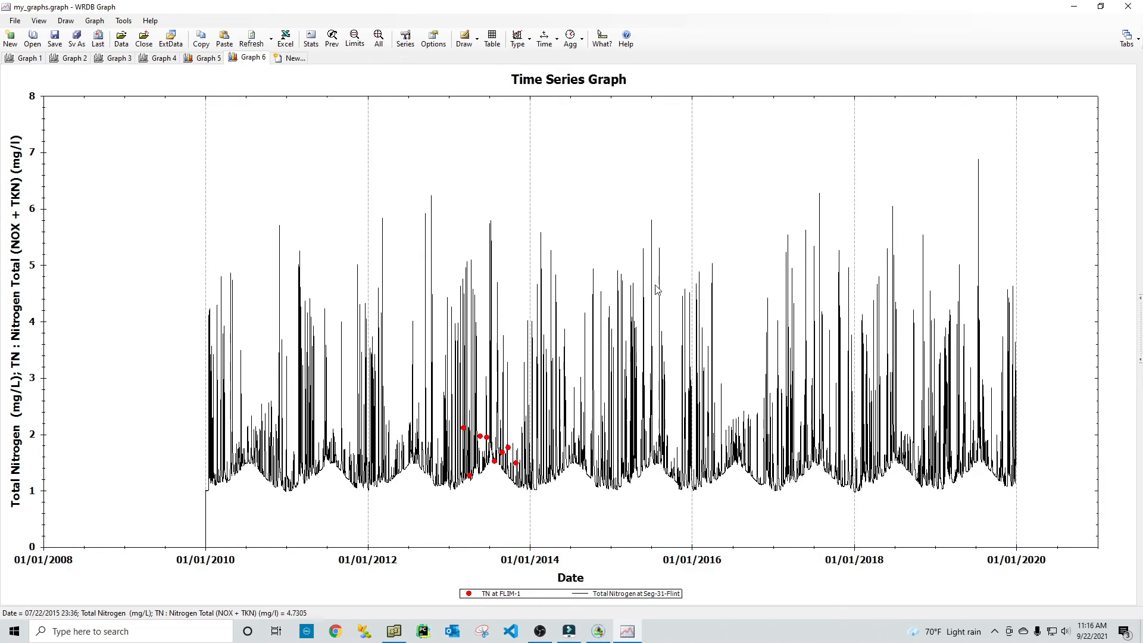
Step: Copy the Graph 1 dissolved oxygen time series plot to the clipboard as an image
{"action": "left_click", "coordinate": [37, 61]}
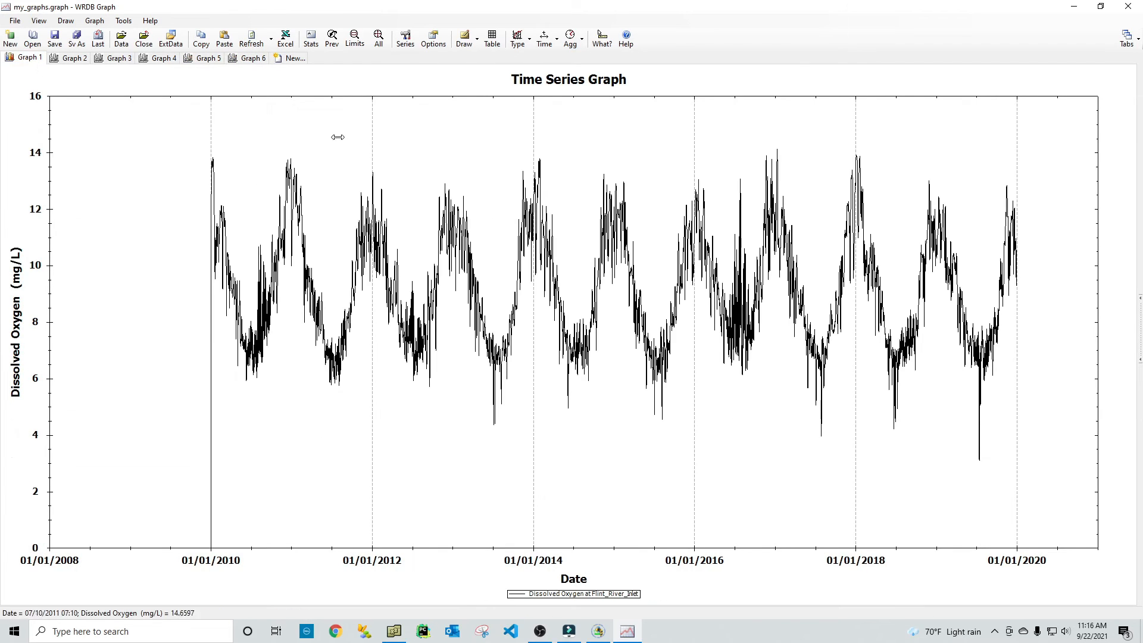
{"action": "right_click", "coordinate": [451, 155]}
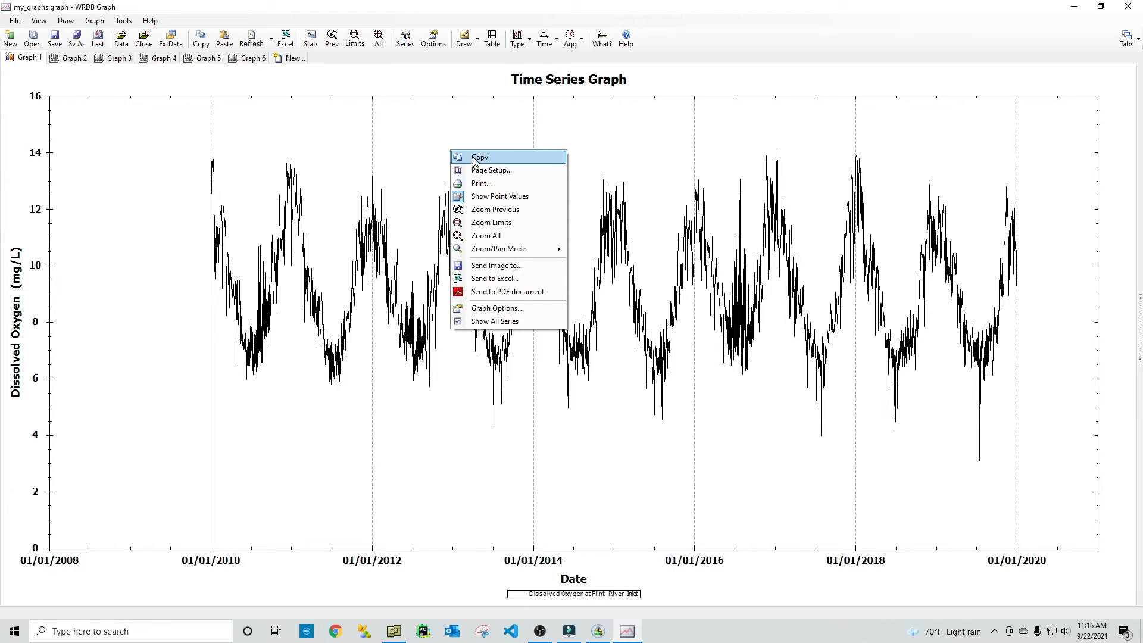
{"action": "left_click", "coordinate": [473, 158]}
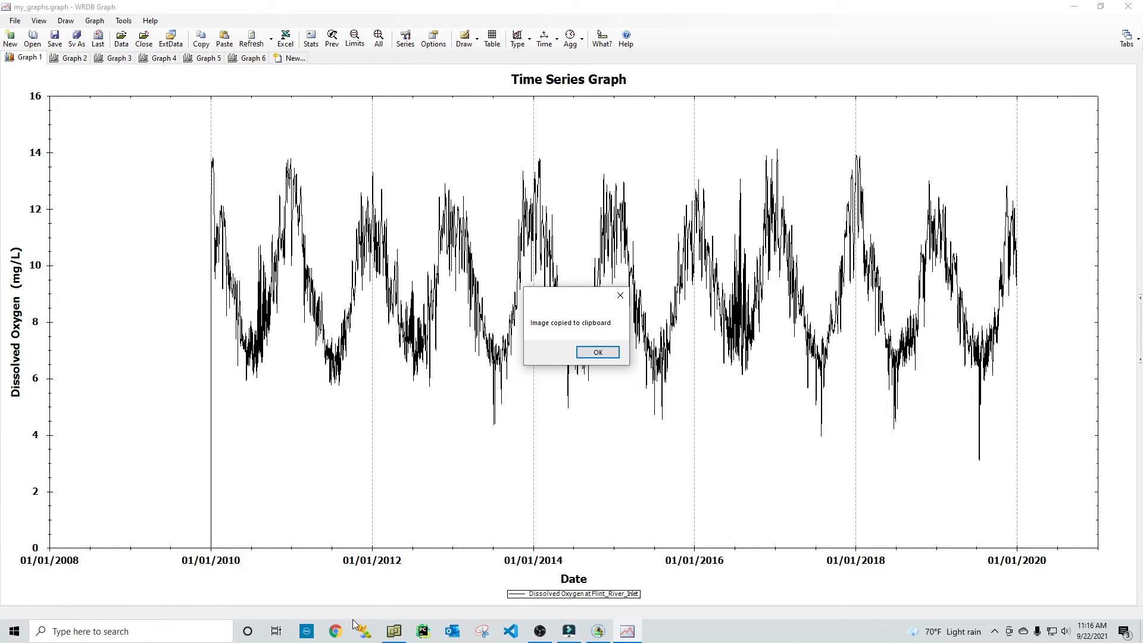
Step: Open Word, create a blank document and paste the copied graph image into it
{"action": "left_click", "coordinate": [131, 625]}
{"action": "type", "text": "word"}
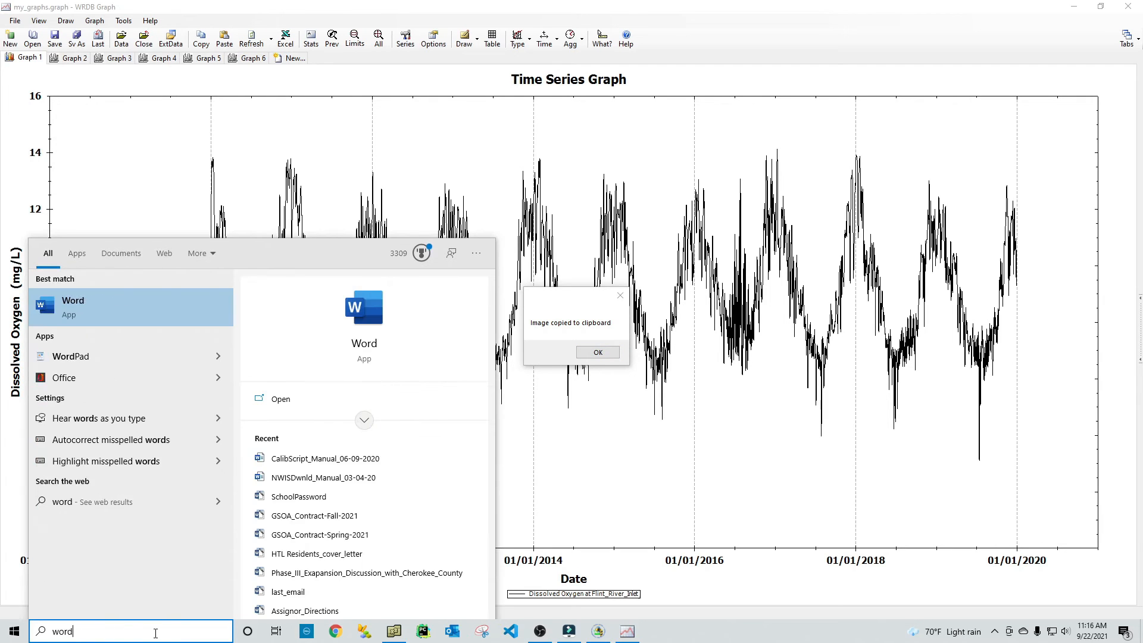
{"action": "key", "text": "Return"}
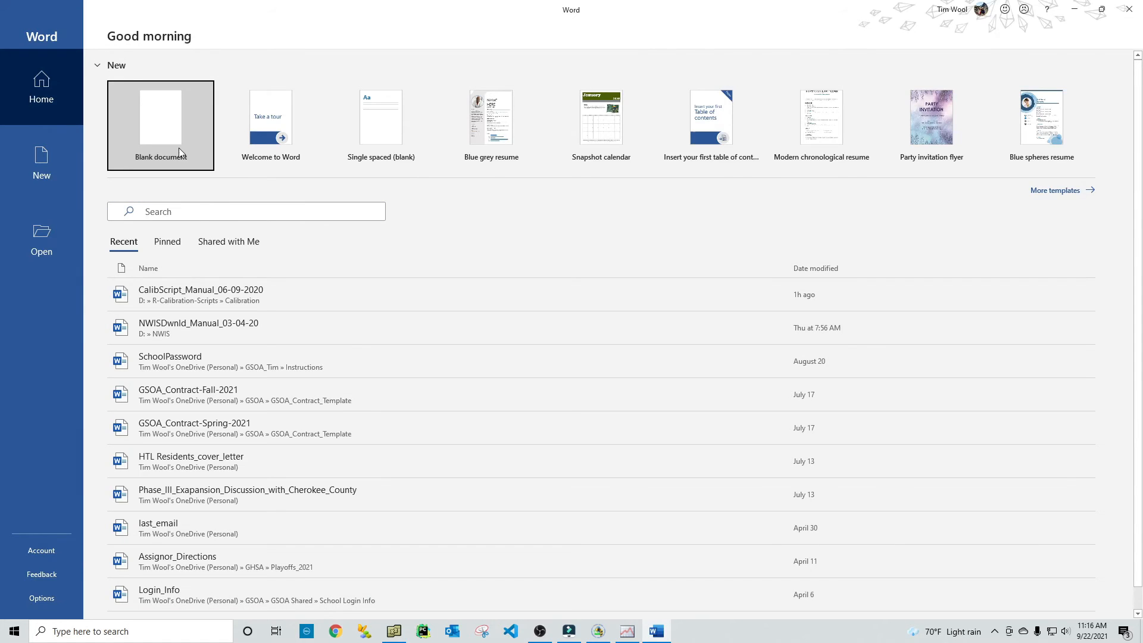
{"action": "left_click", "coordinate": [176, 143]}
{"action": "right_click", "coordinate": [502, 245]}
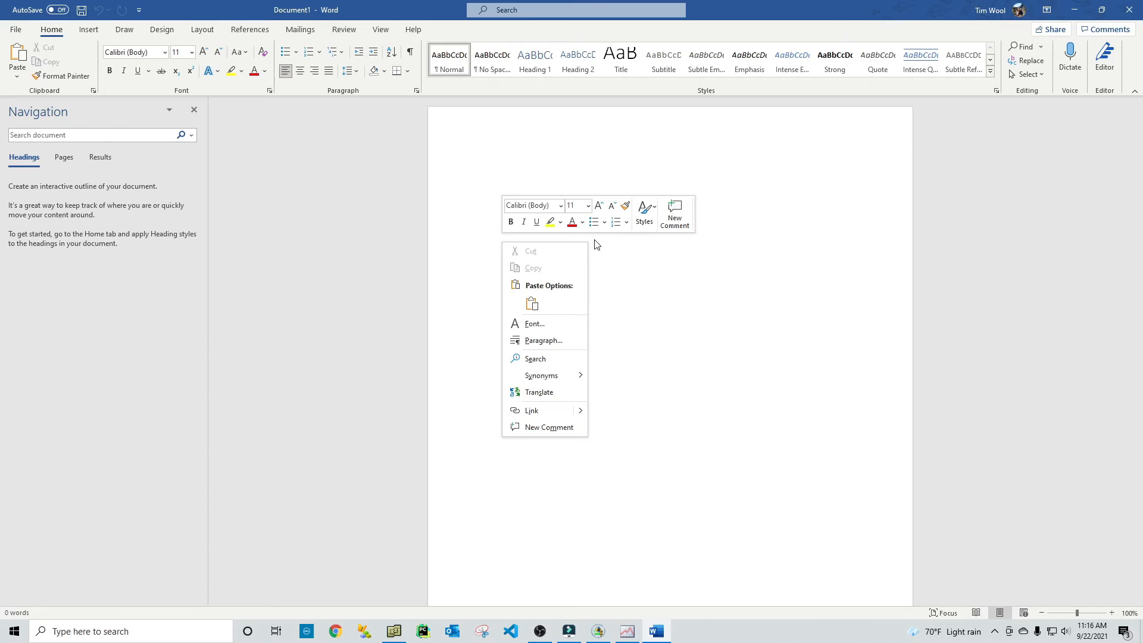
{"action": "left_click", "coordinate": [532, 305]}
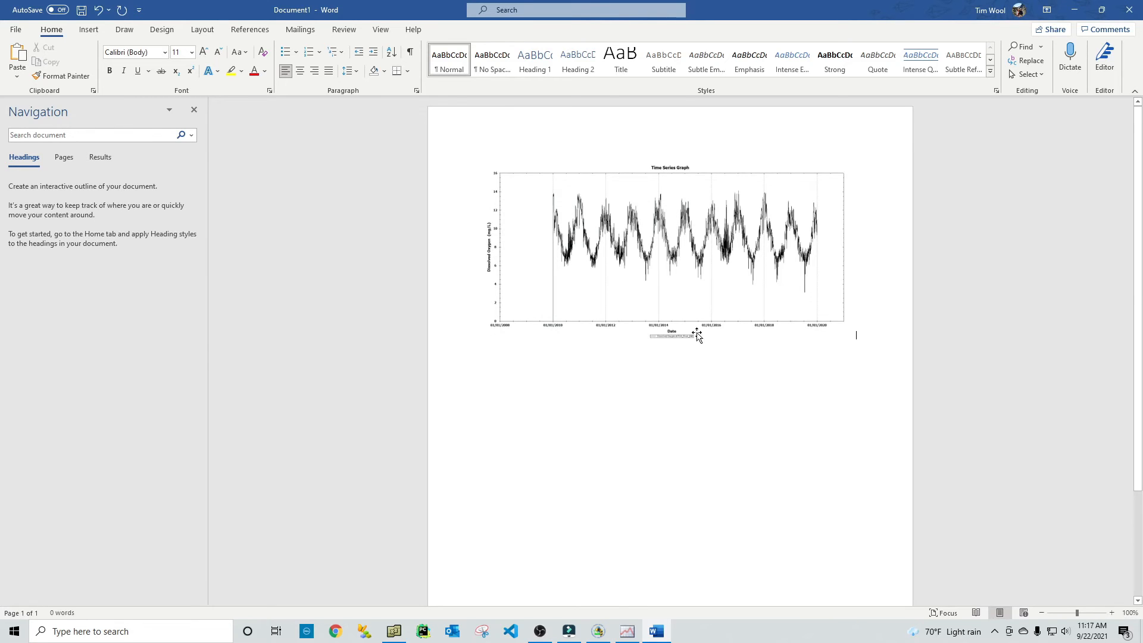
Step: Insert blank lines above the pasted graph in the document and place the text cursor below the graph
{"action": "left_click", "coordinate": [697, 336]}
{"action": "left_click", "coordinate": [853, 375]}
{"action": "key", "text": "Home"}
{"action": "key", "text": "Return"}
{"action": "key", "text": "Return"}
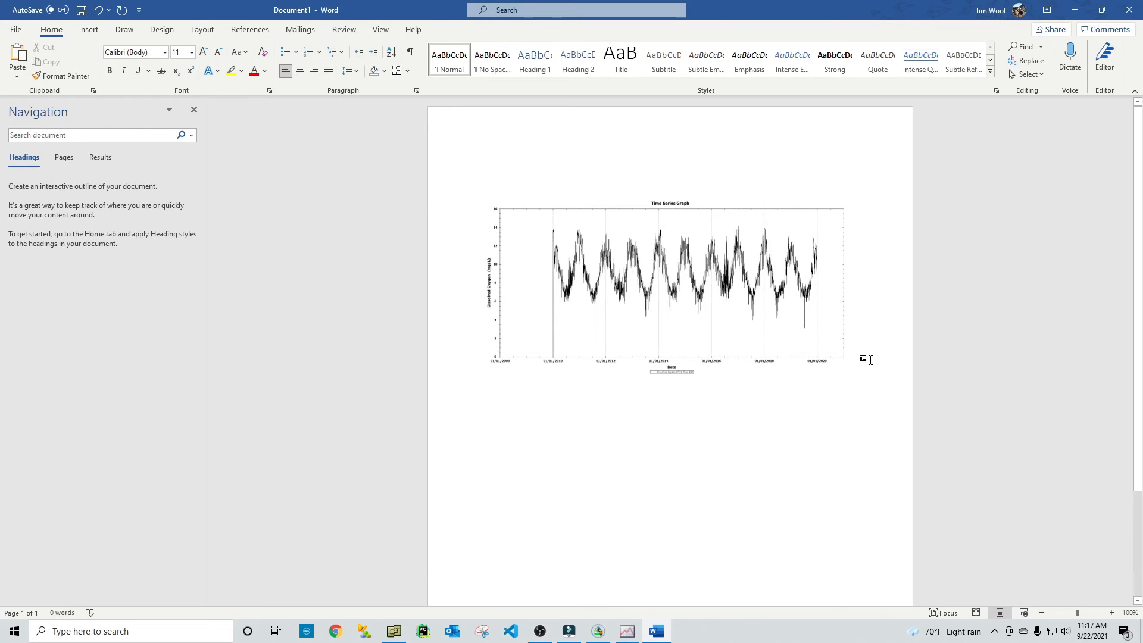
{"action": "key", "text": "Down"}
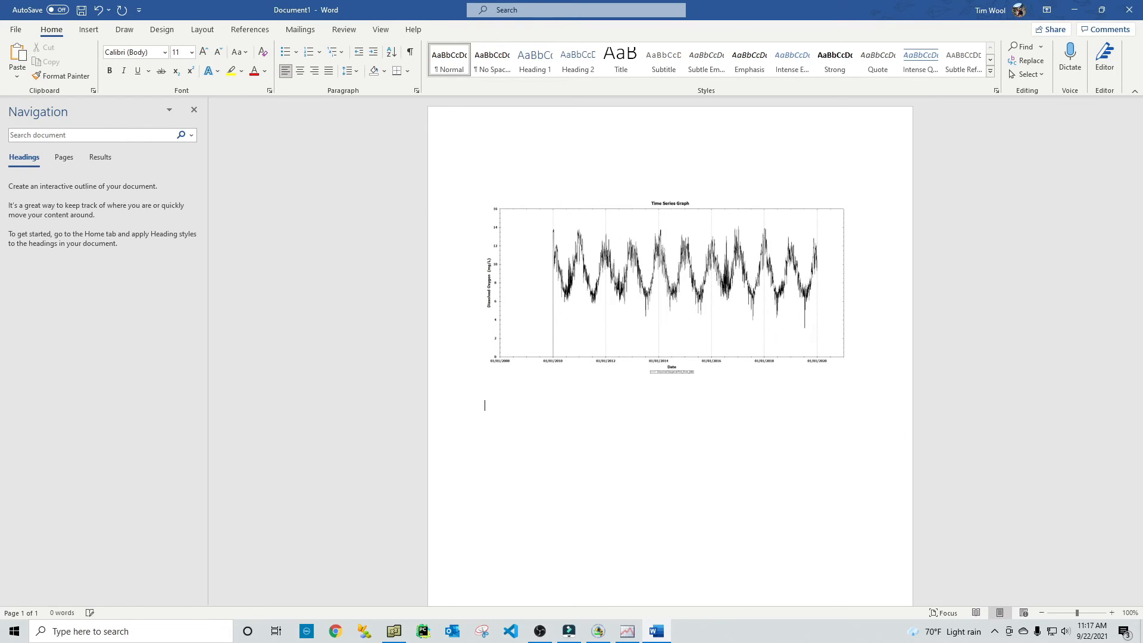
Step: Switch back to WRDB Graph and dismiss the clipboard copy notice
{"action": "left_click", "coordinate": [628, 632]}
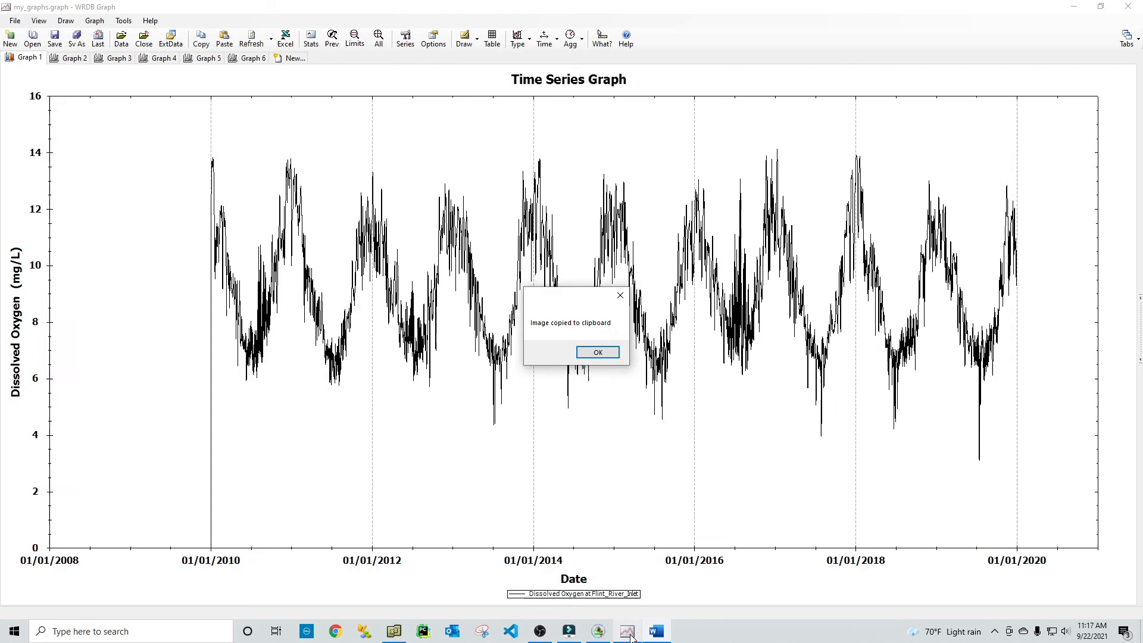
{"action": "left_click", "coordinate": [597, 352]}
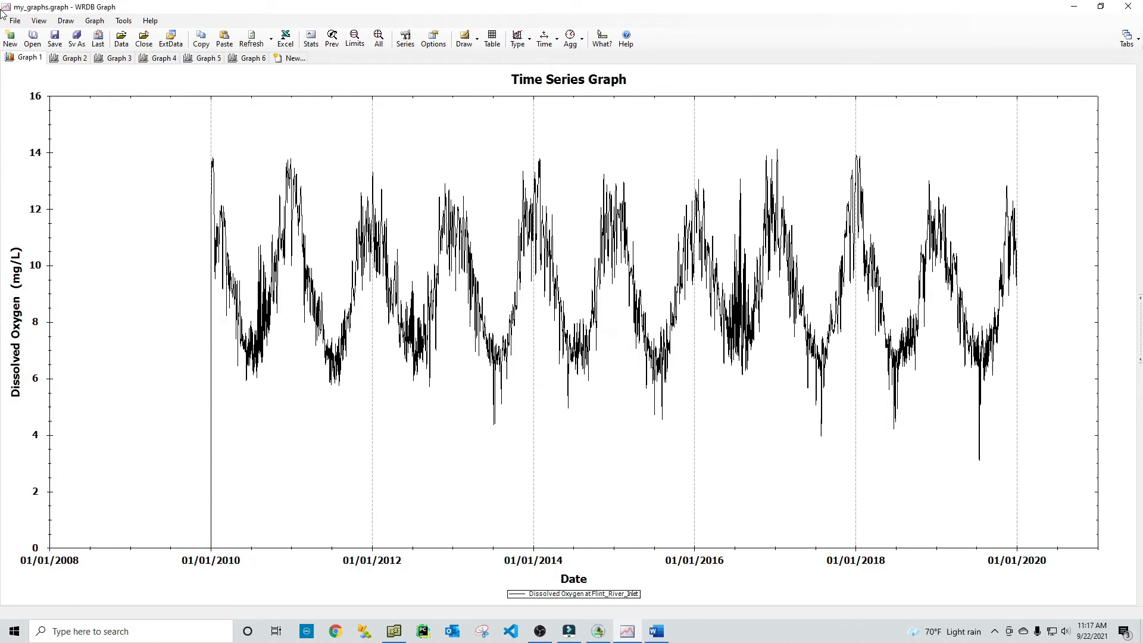
{"action": "right_click", "coordinate": [21, 59]}
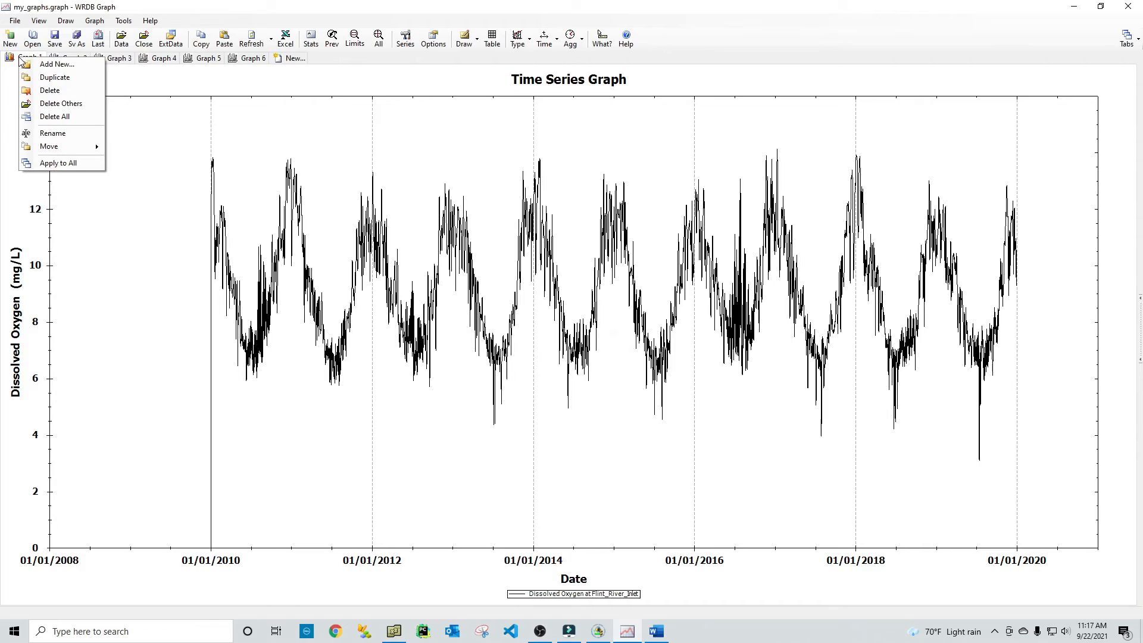
{"action": "left_click", "coordinate": [55, 64]}
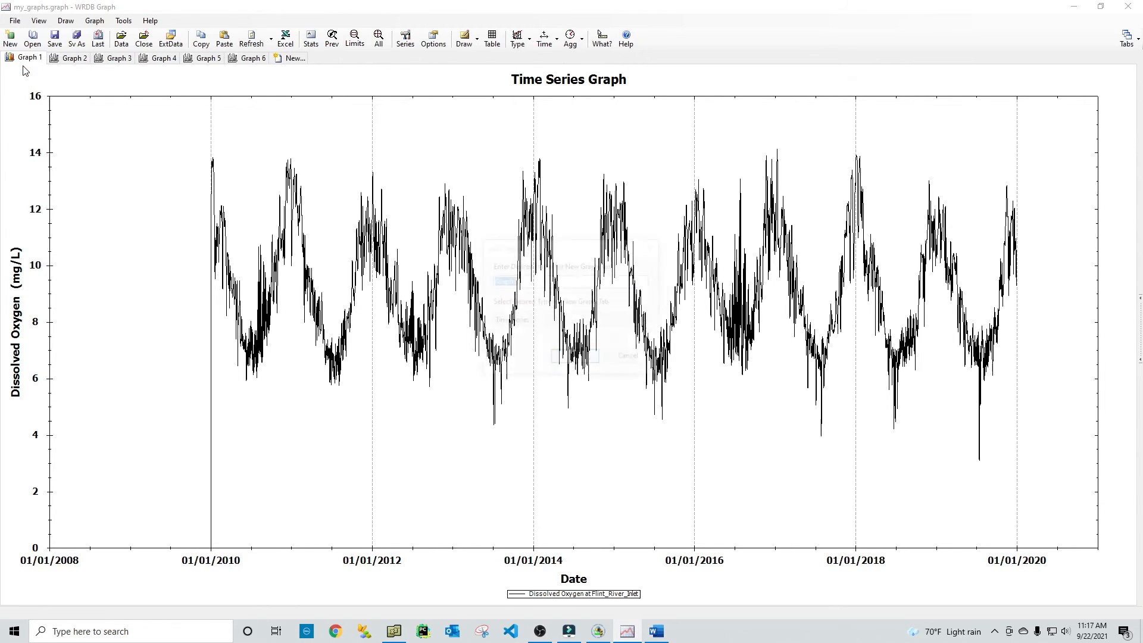
{"action": "left_click", "coordinate": [640, 359]}
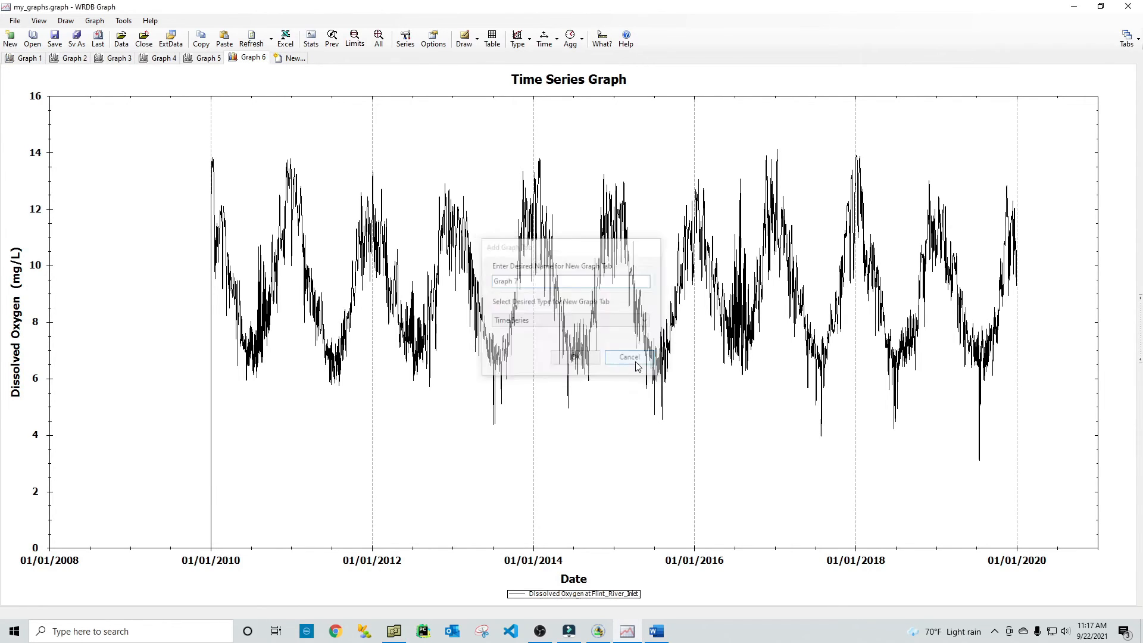
{"action": "right_click", "coordinate": [30, 60]}
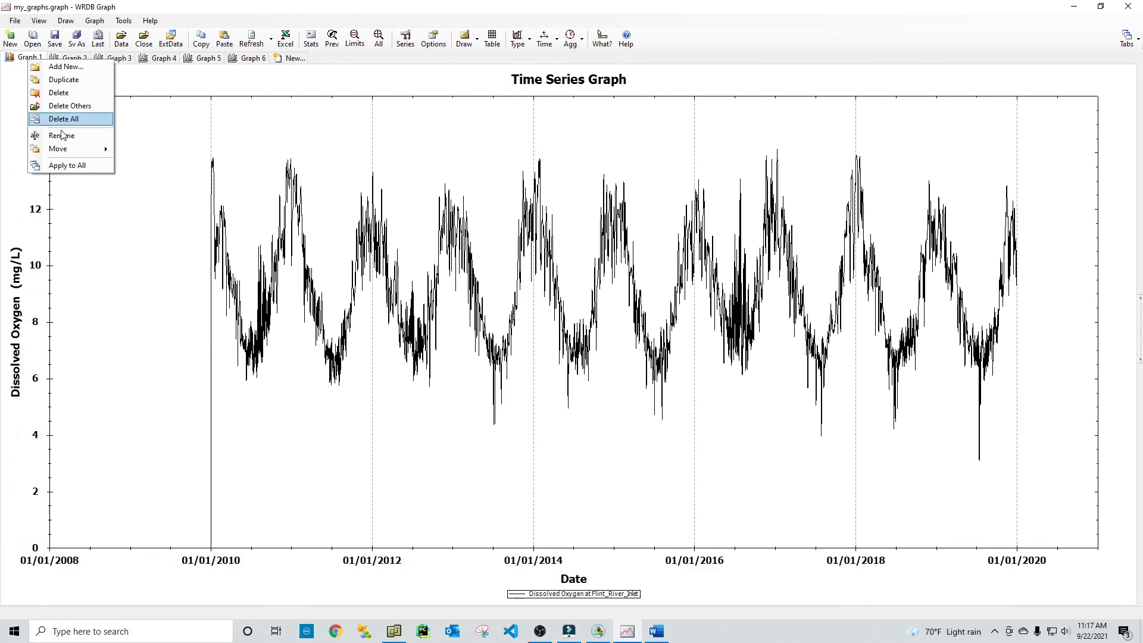
{"action": "left_click", "coordinate": [70, 166]}
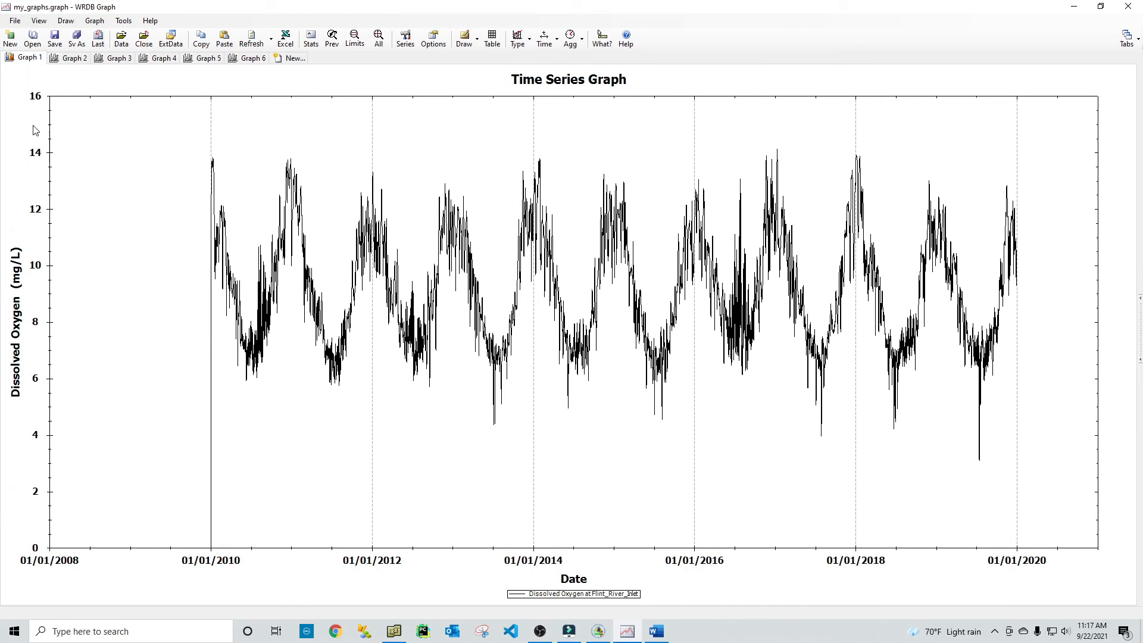
Step: Send images of all graphs to the open Word document Document1, using the Microsoft Word destination that pastes bitmaps and adds captions
{"action": "right_click", "coordinate": [14, 68]}
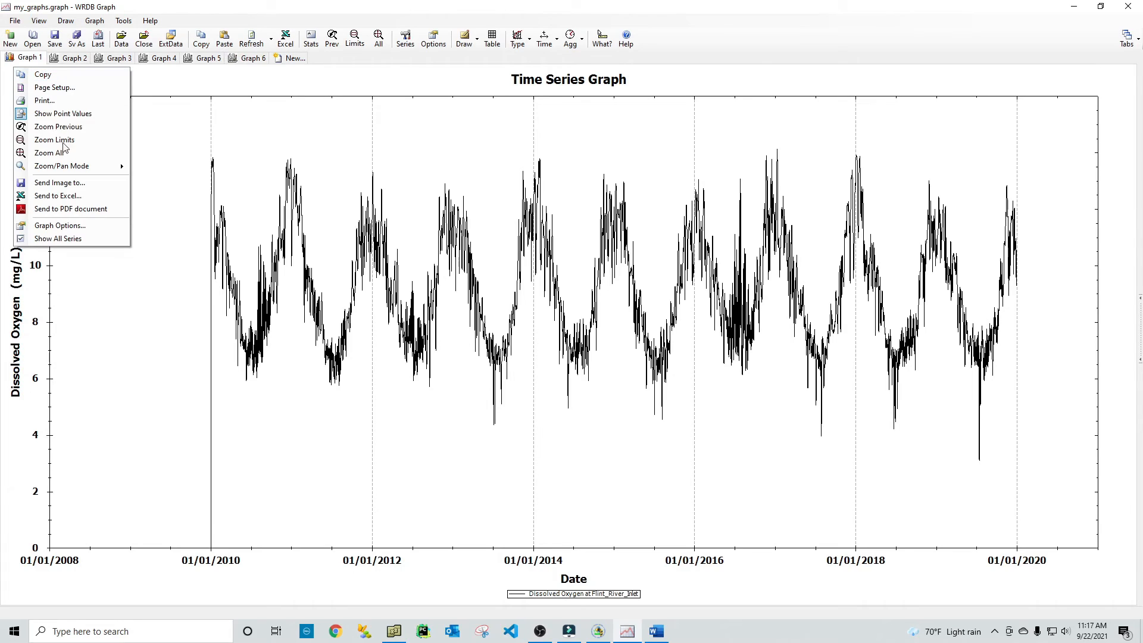
{"action": "left_click", "coordinate": [82, 183]}
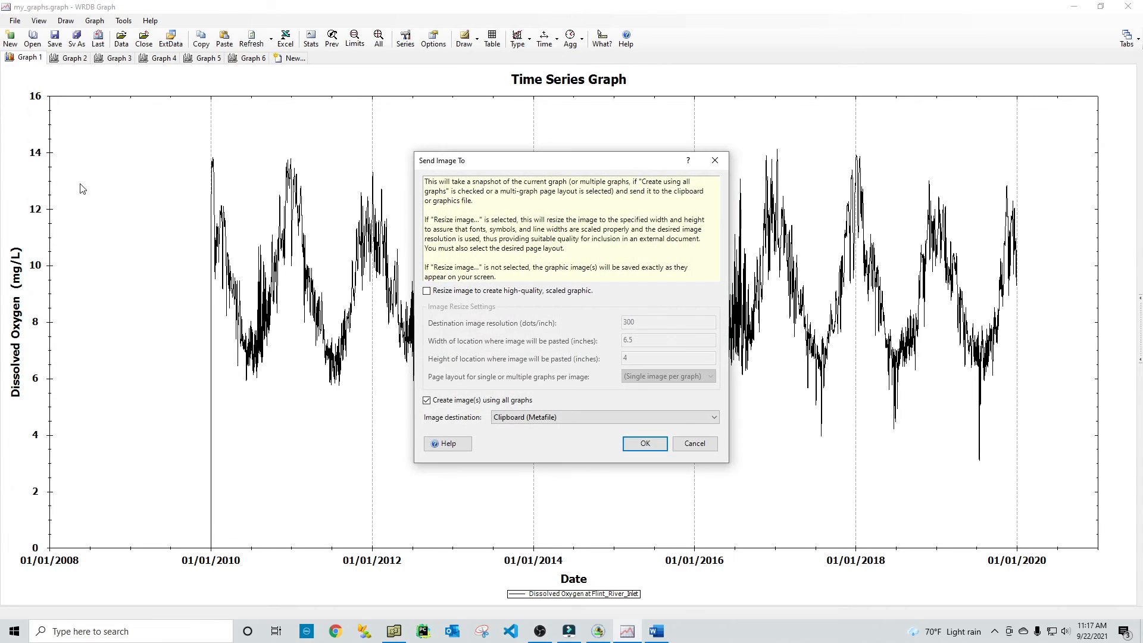
{"action": "left_click", "coordinate": [570, 419]}
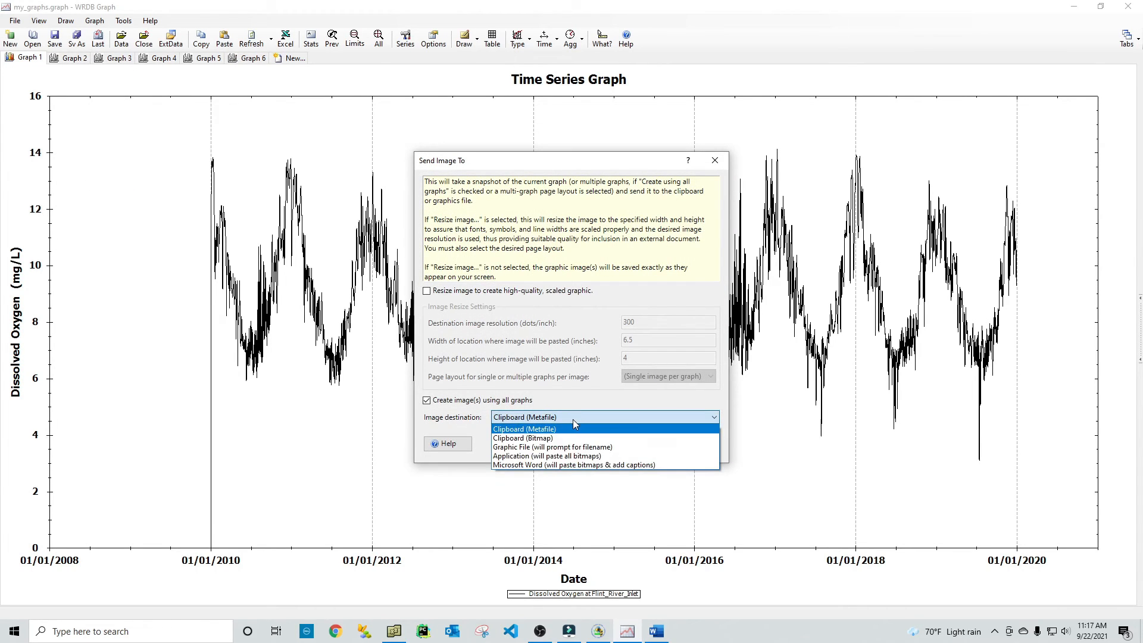
{"action": "left_click", "coordinate": [594, 466]}
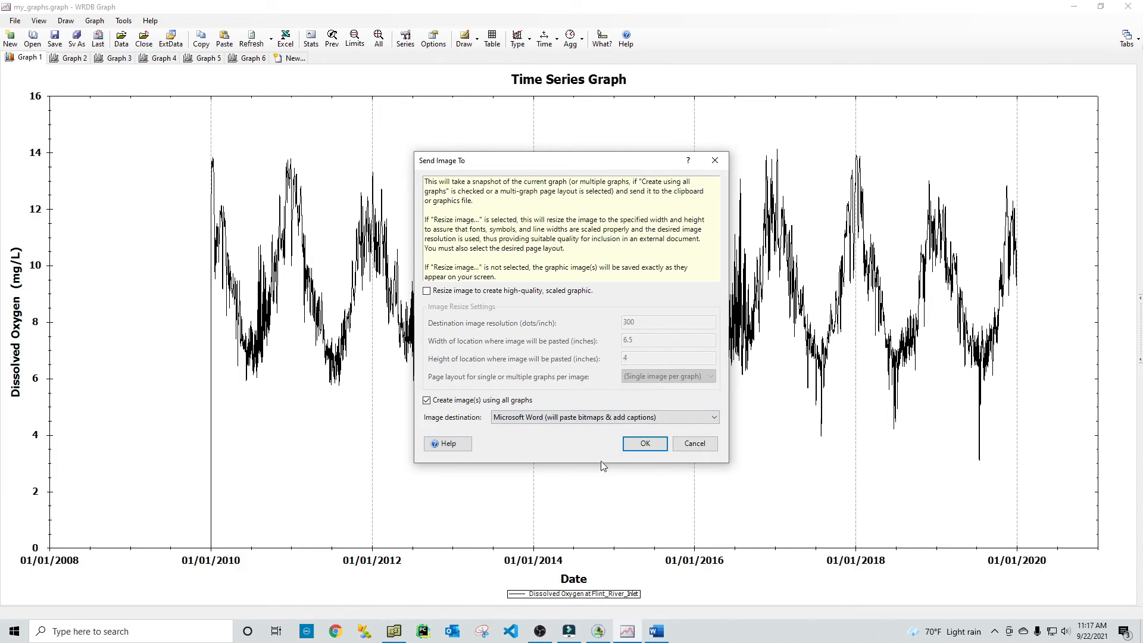
{"action": "left_click", "coordinate": [646, 444]}
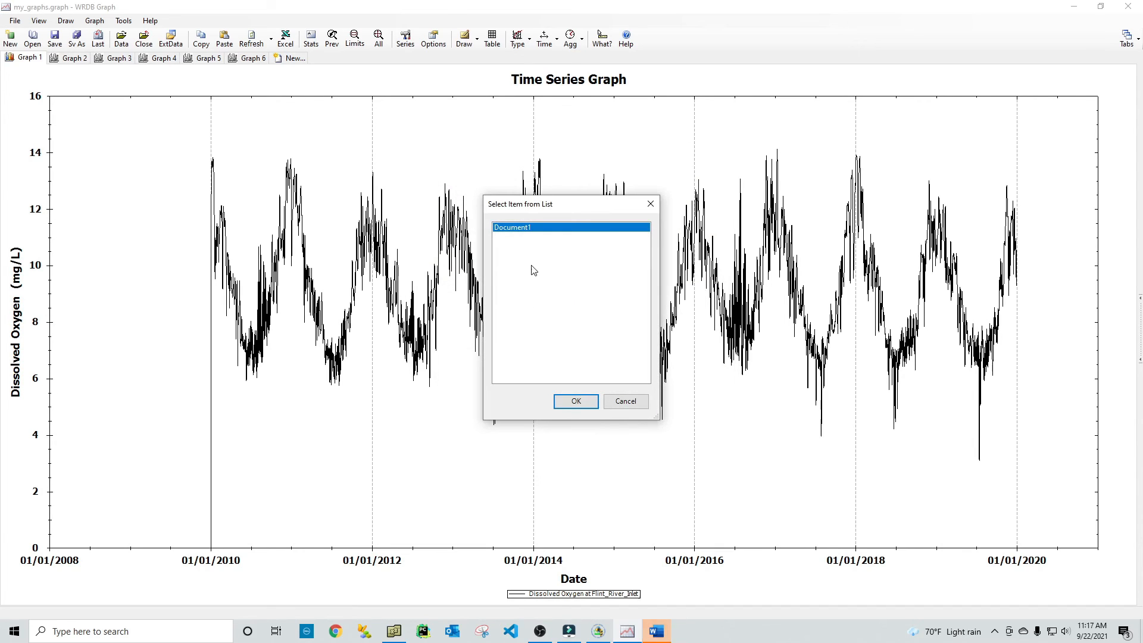
{"action": "left_click", "coordinate": [557, 403]}
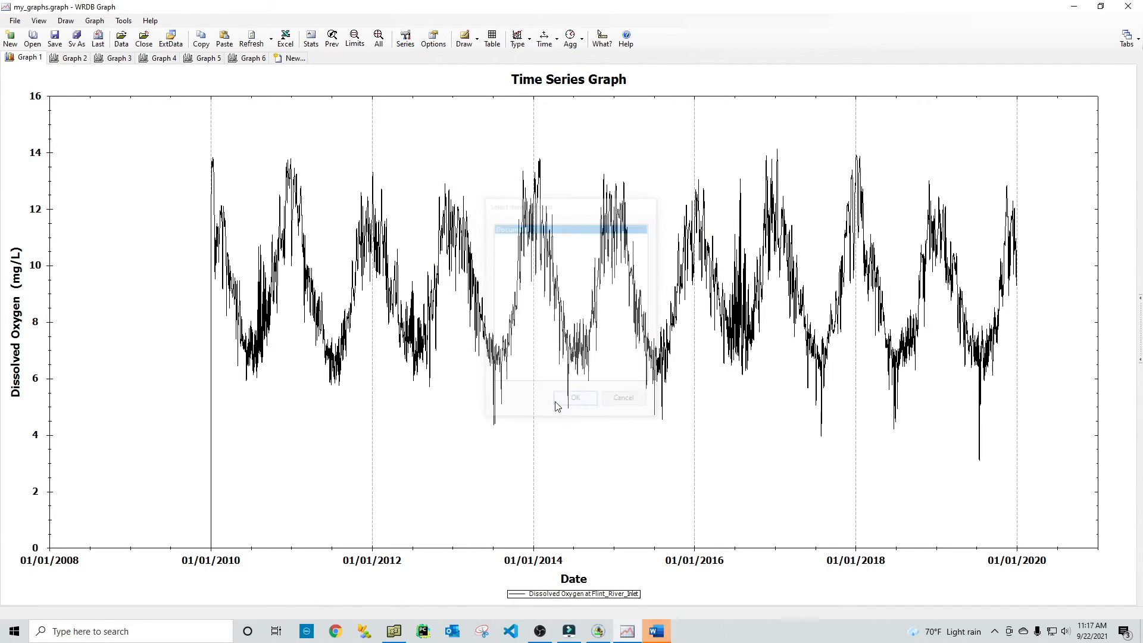
Step: Switch to Word, look through the captioned graphs pasted into the document, and close the document
{"action": "left_click", "coordinate": [653, 640]}
{"action": "scroll", "coordinate": [534, 314], "scroll_direction": "down", "scroll_amount": 5}
{"action": "scroll", "coordinate": [537, 321], "scroll_direction": "up", "scroll_amount": 1}
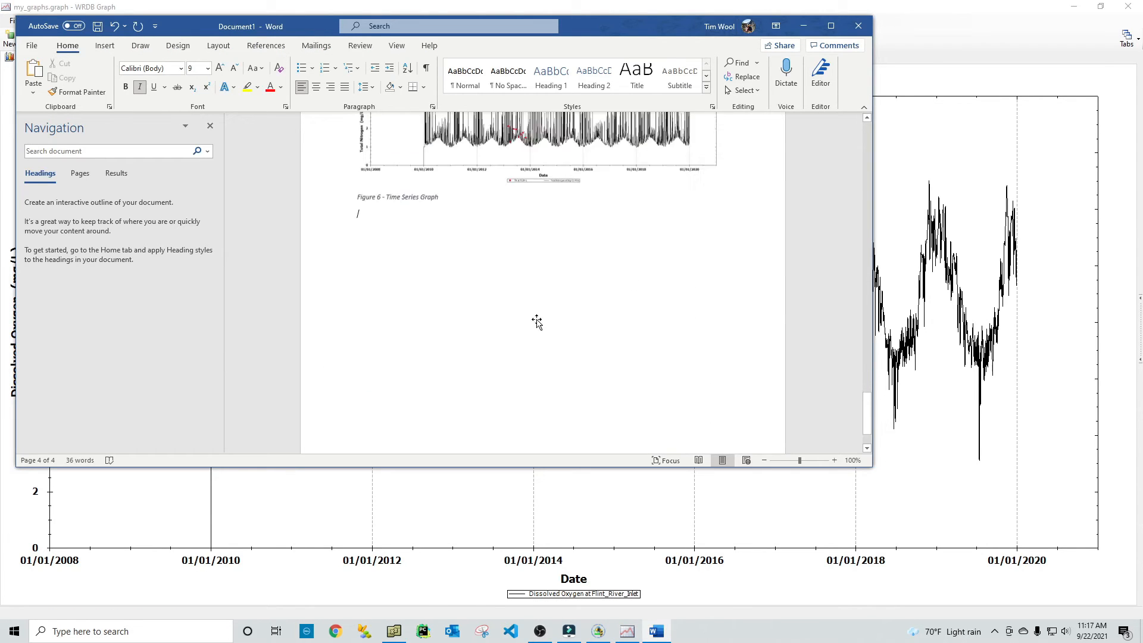
{"action": "scroll", "coordinate": [536, 321], "scroll_direction": "up", "scroll_amount": 15}
{"action": "scroll", "coordinate": [537, 322], "scroll_direction": "up", "scroll_amount": 8}
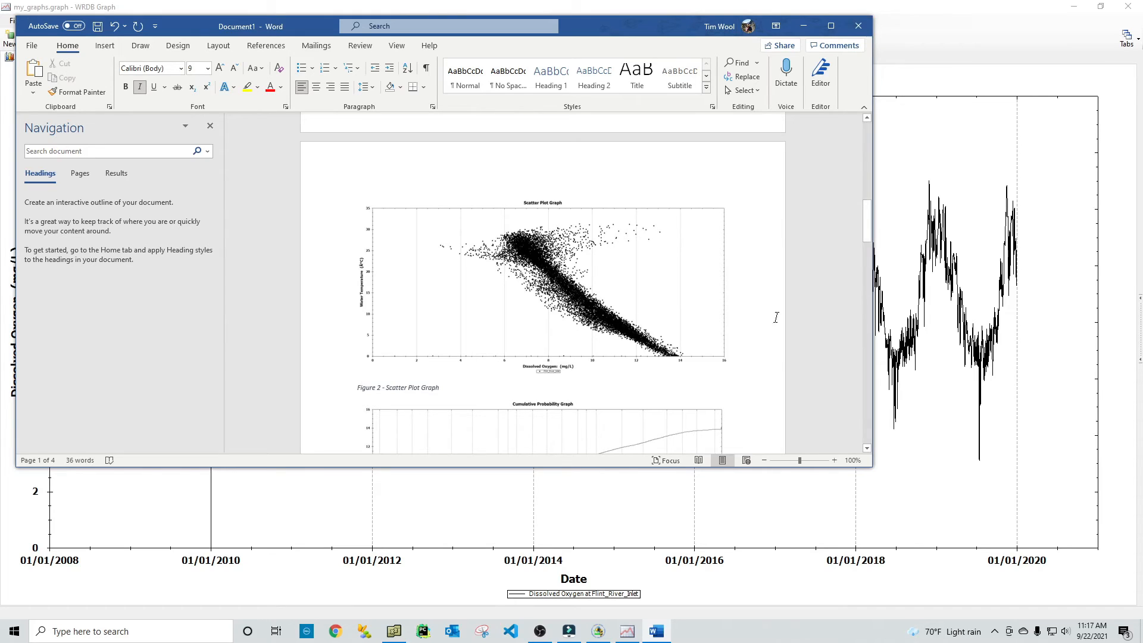
{"action": "left_click", "coordinate": [859, 27]}
{"action": "left_click", "coordinate": [494, 312]}
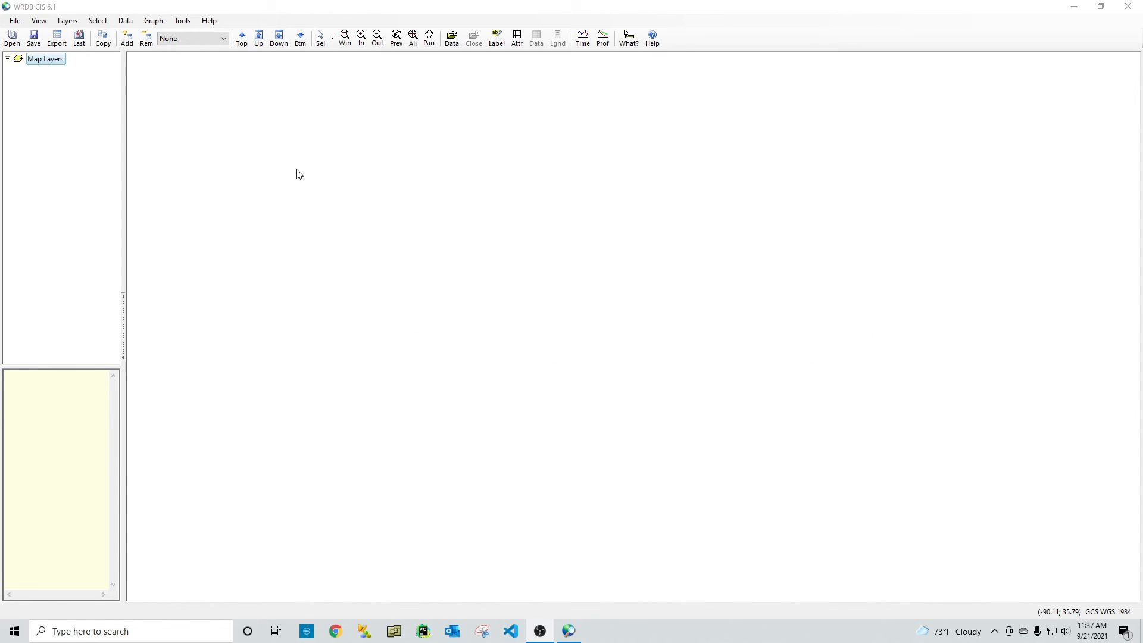
Step: In WRDB GIS, add the Lake Model Grid.shp layer to the map, reprojecting the file in memory
{"action": "left_click", "coordinate": [127, 39]}
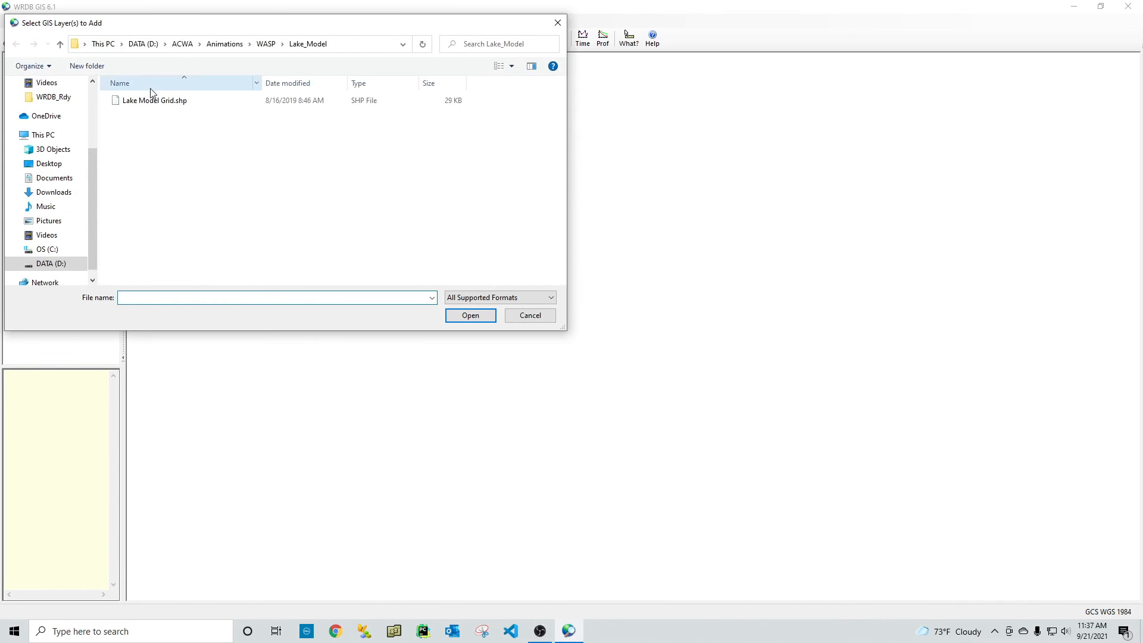
{"action": "double_click", "coordinate": [160, 105]}
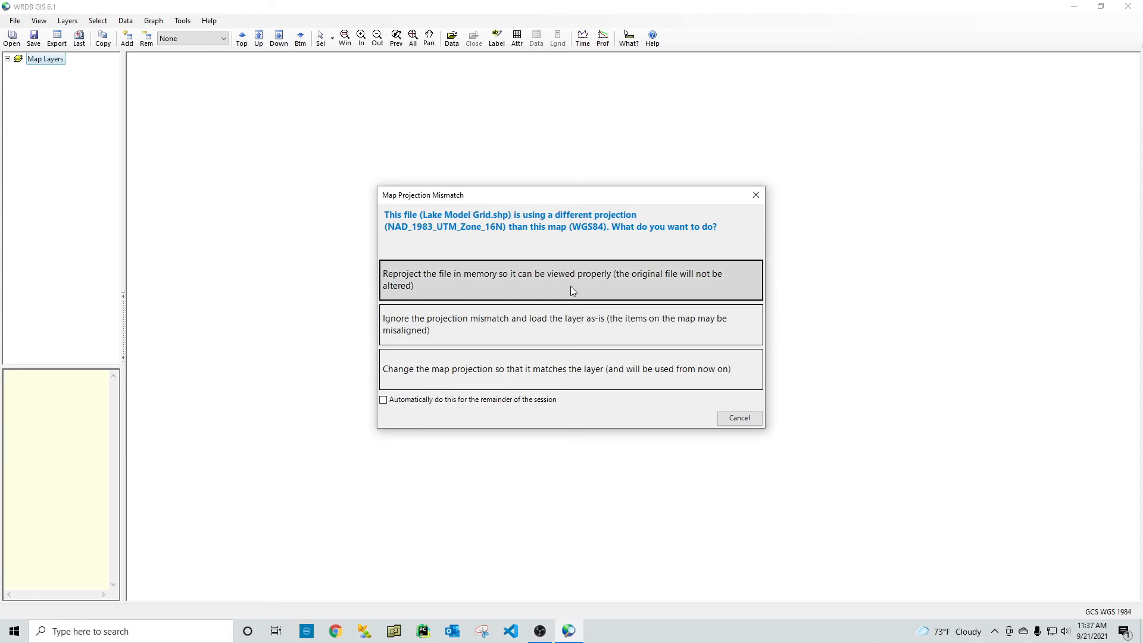
{"action": "left_click", "coordinate": [572, 285]}
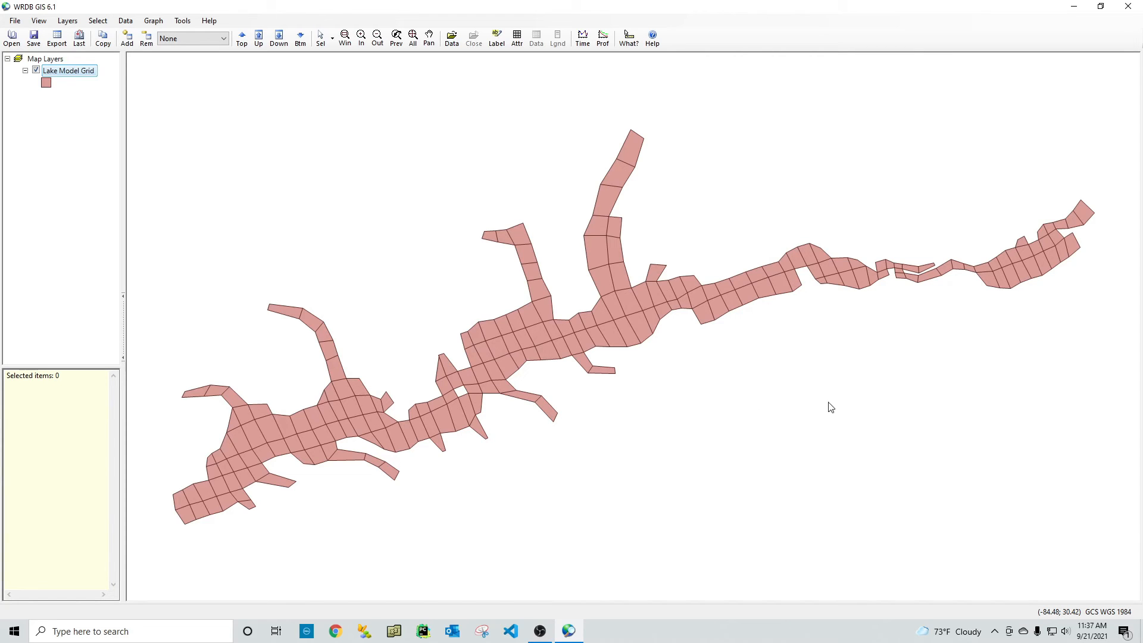
Step: Open the Current.BMD2 data file and link it to the Lake Model Grid layer using I,J,K from Metadata
{"action": "left_click", "coordinate": [452, 47]}
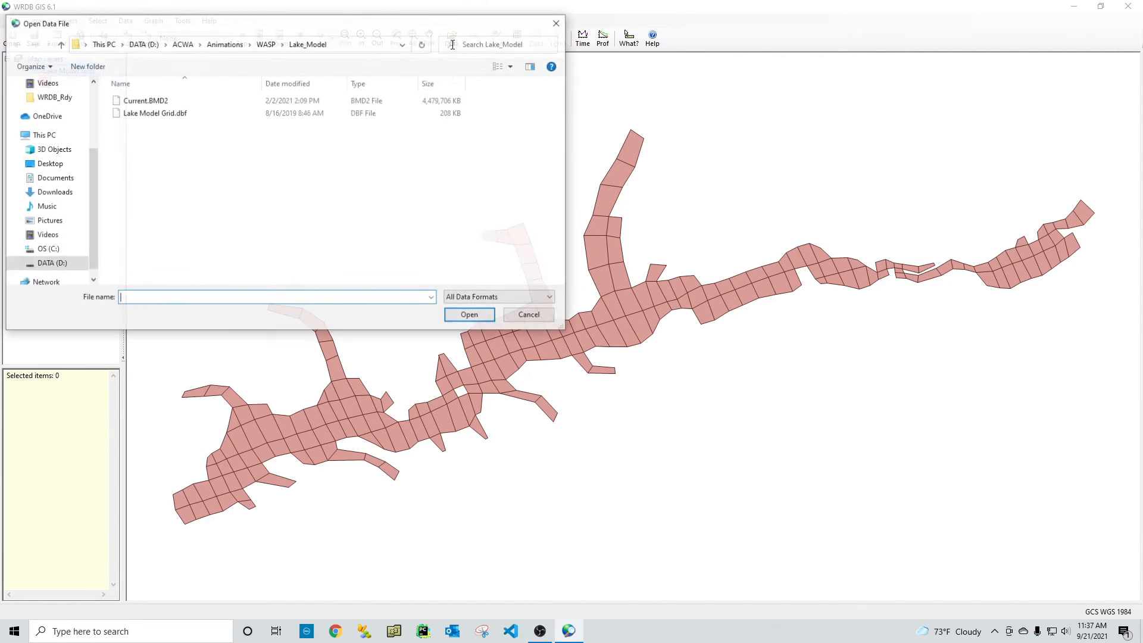
{"action": "left_click", "coordinate": [164, 102]}
{"action": "double_click", "coordinate": [164, 102]}
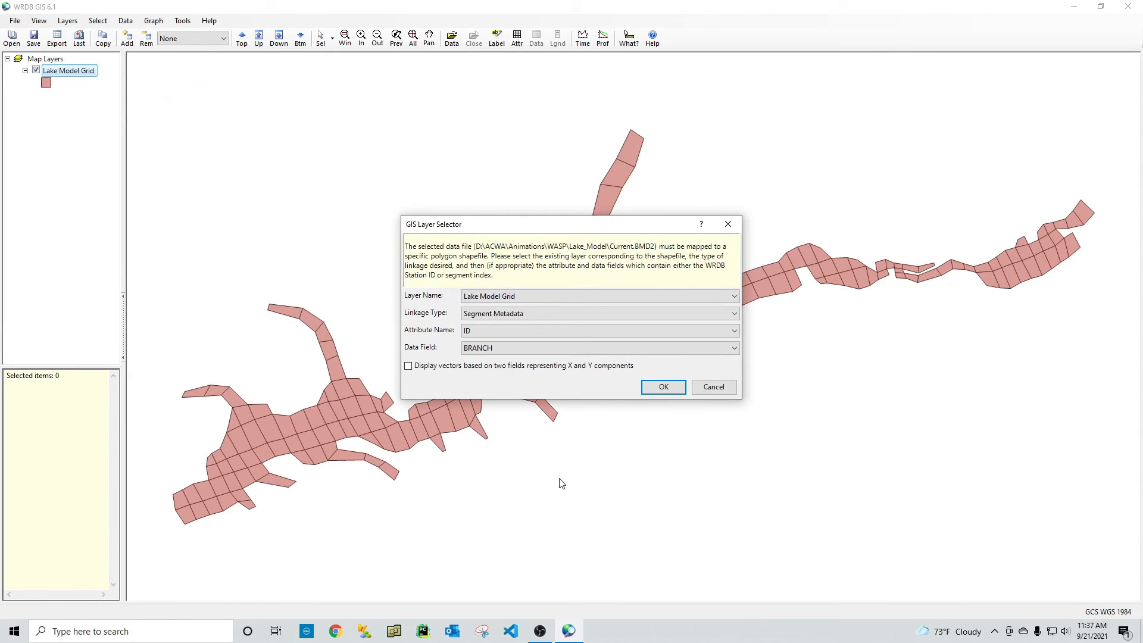
{"action": "left_click", "coordinate": [519, 314]}
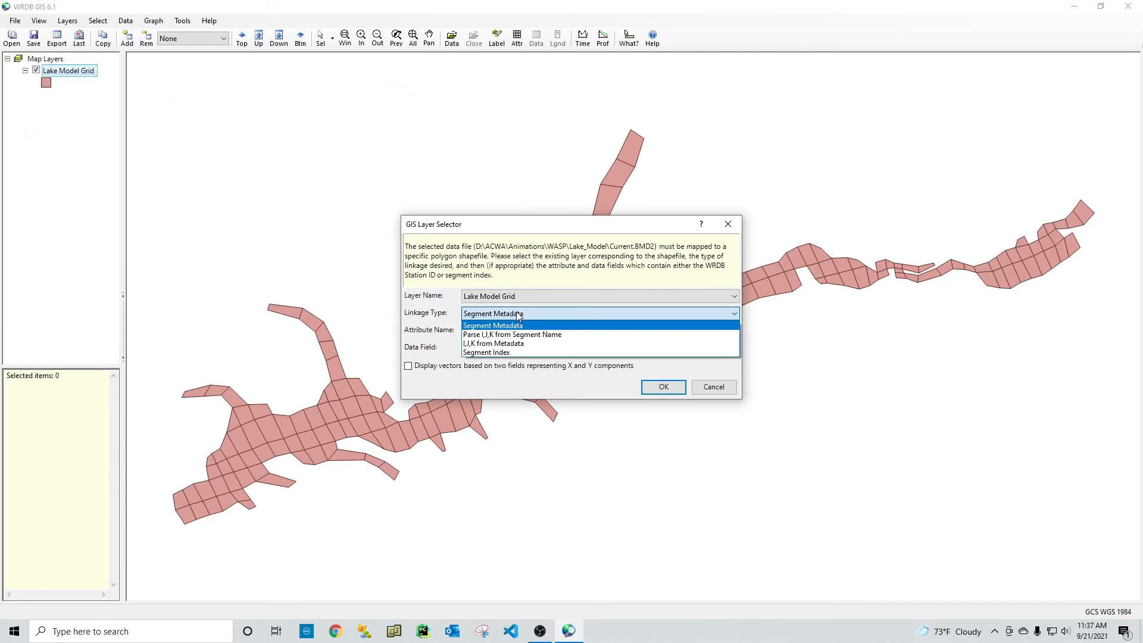
{"action": "left_click", "coordinate": [526, 343]}
{"action": "left_click", "coordinate": [660, 387]}
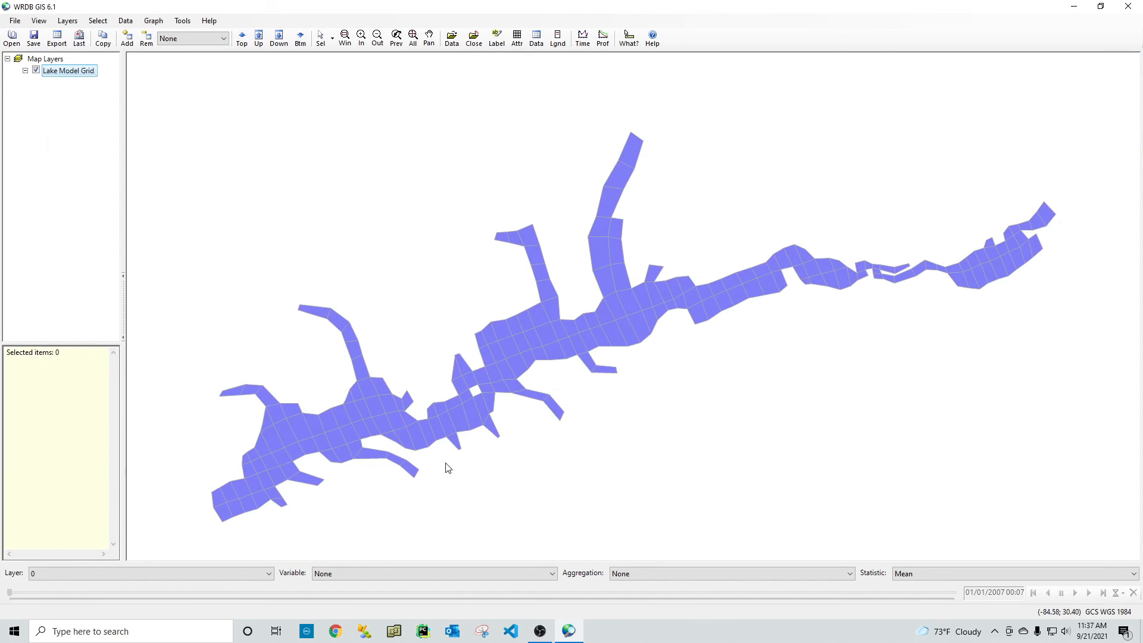
Step: Display Water Temperature for layer 2 on the lake grid and play its animation through time
{"action": "left_click", "coordinate": [204, 571]}
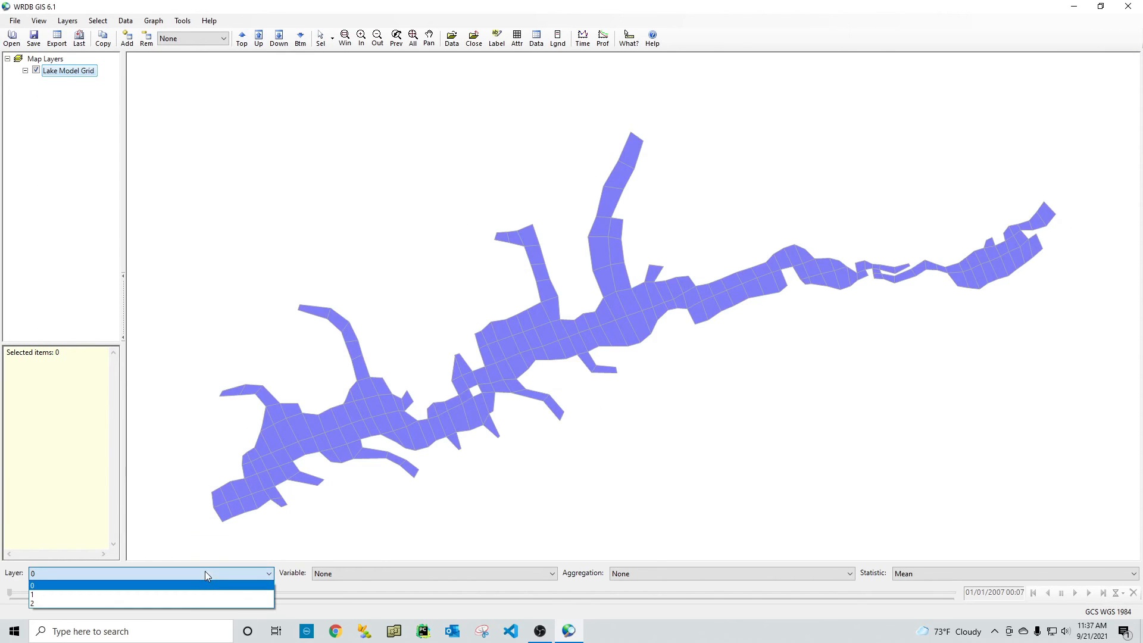
{"action": "left_click", "coordinate": [188, 603]}
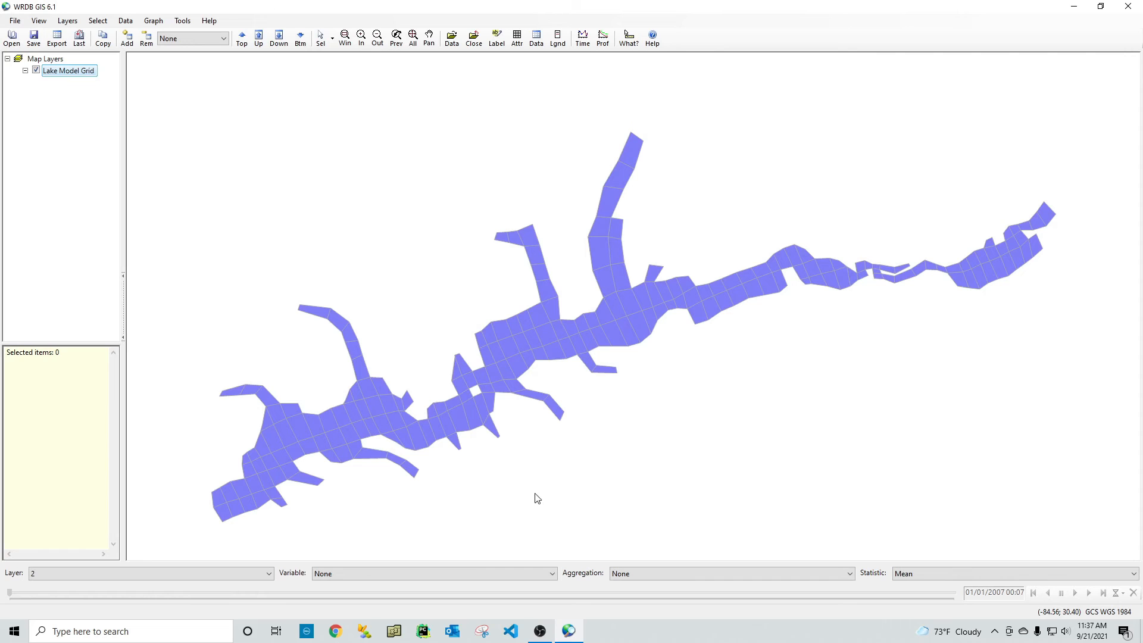
{"action": "left_click", "coordinate": [463, 571]}
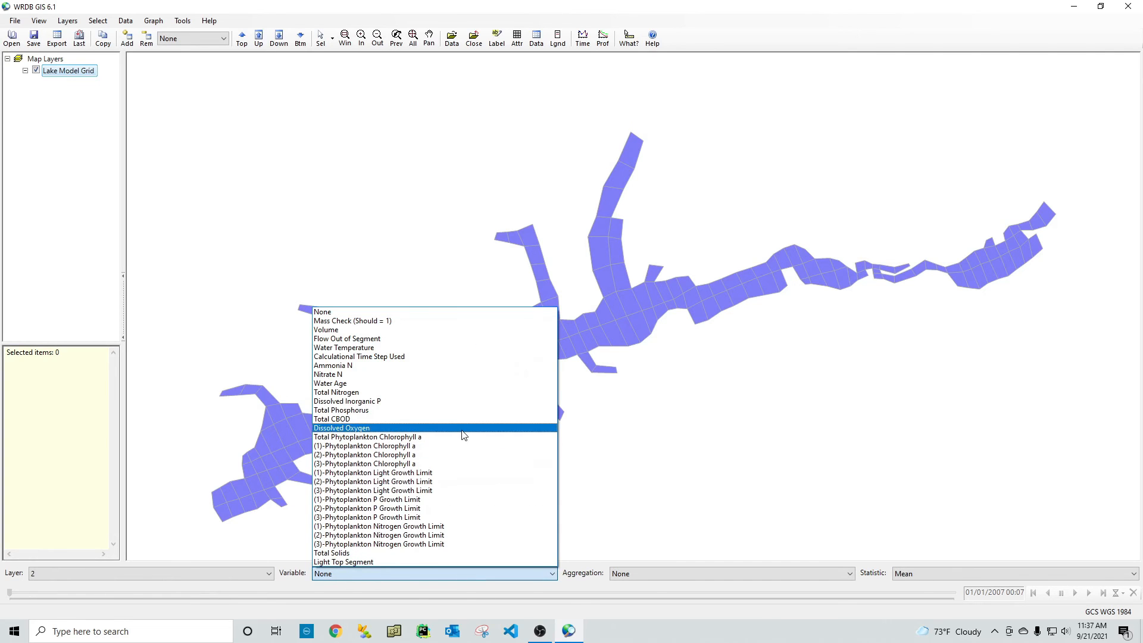
{"action": "left_click", "coordinate": [423, 348]}
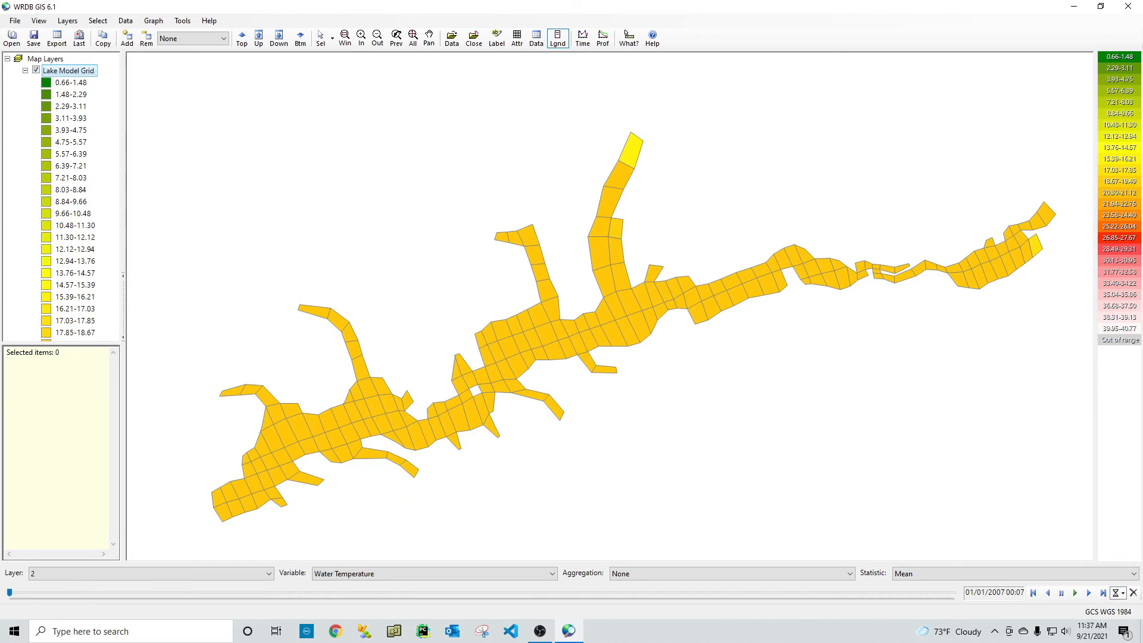
{"action": "left_click", "coordinate": [1075, 594]}
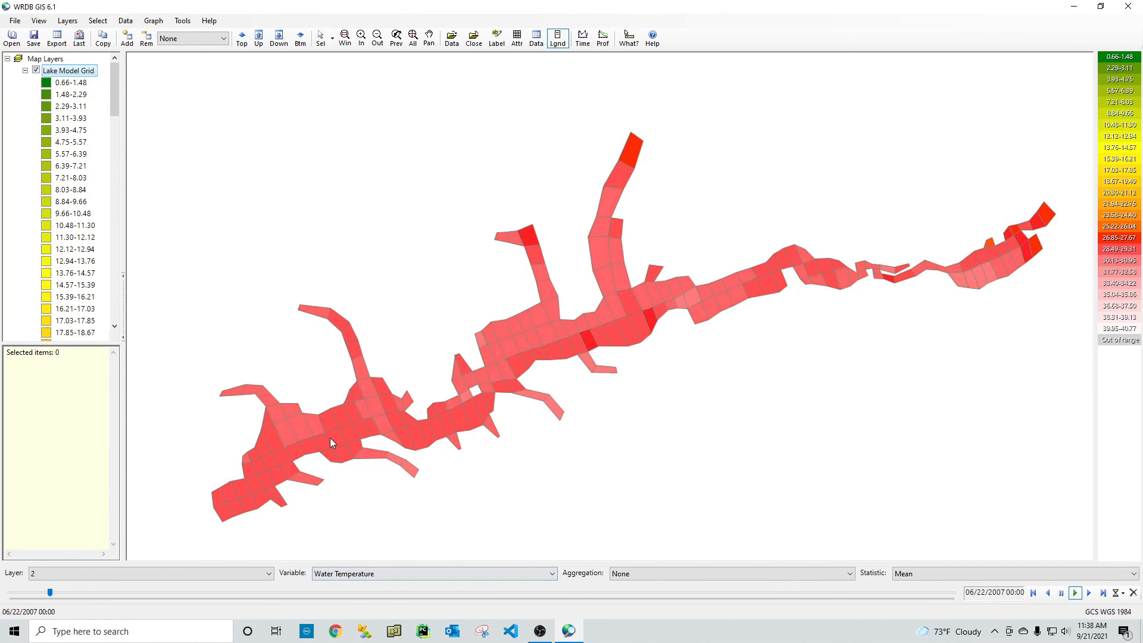
Step: Select grid cell (11,6), view its water temperature time series for the current layer 2 only, and close the graph
{"action": "left_click", "coordinate": [309, 442]}
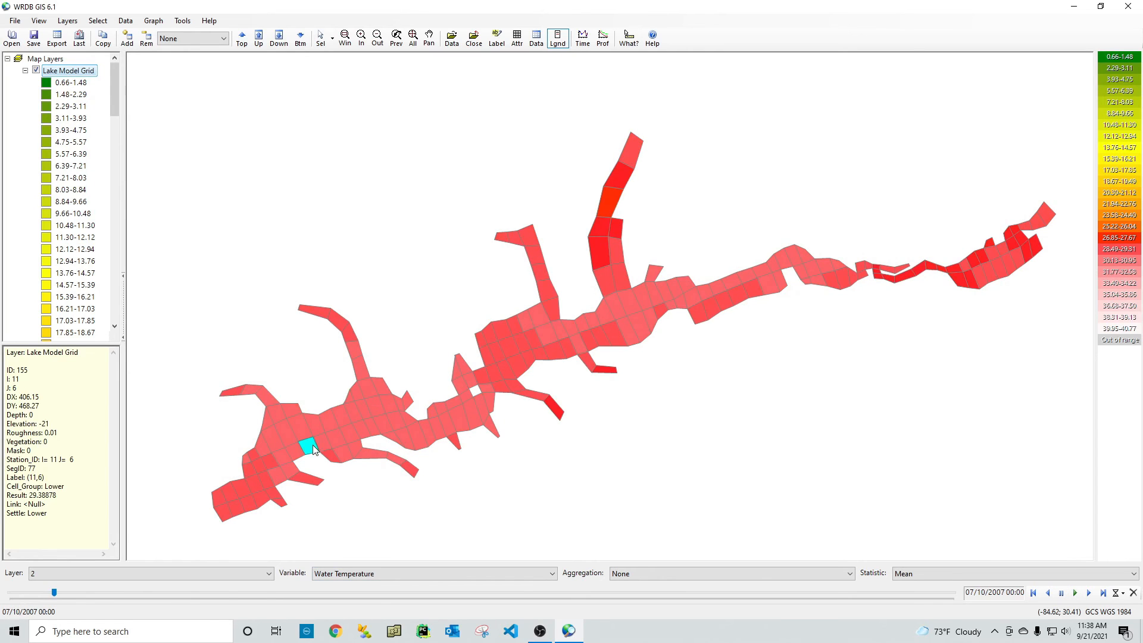
{"action": "left_click", "coordinate": [583, 38]}
{"action": "left_click", "coordinate": [579, 301]}
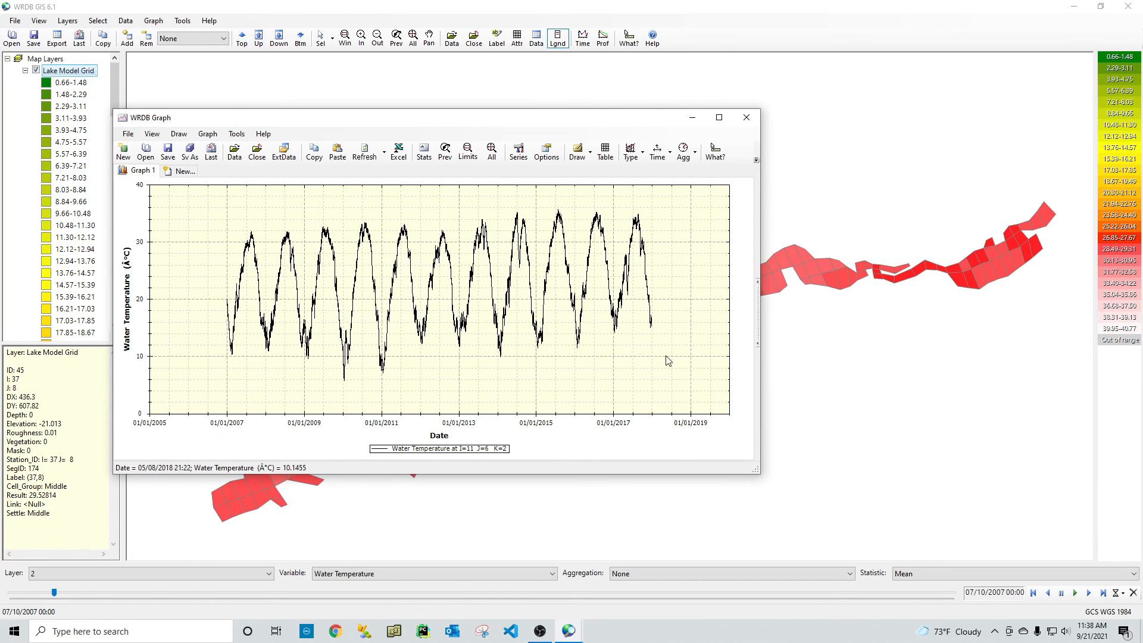
{"action": "left_click", "coordinate": [746, 117]}
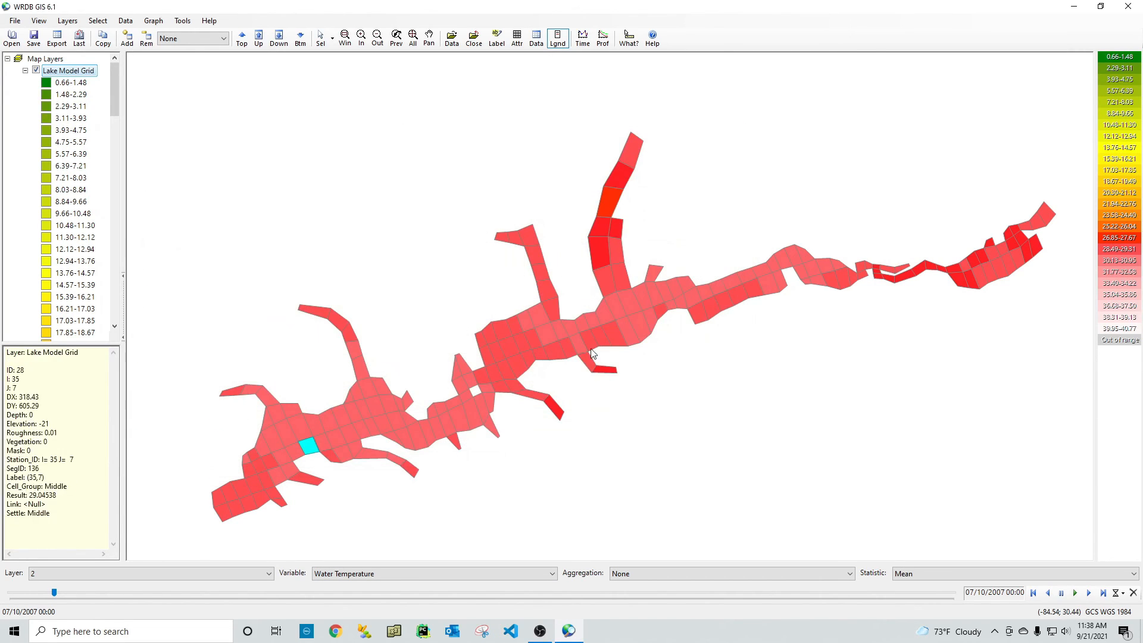
Step: View the selected cell's water temperature time series for all layers, and close the graph
{"action": "left_click", "coordinate": [583, 39]}
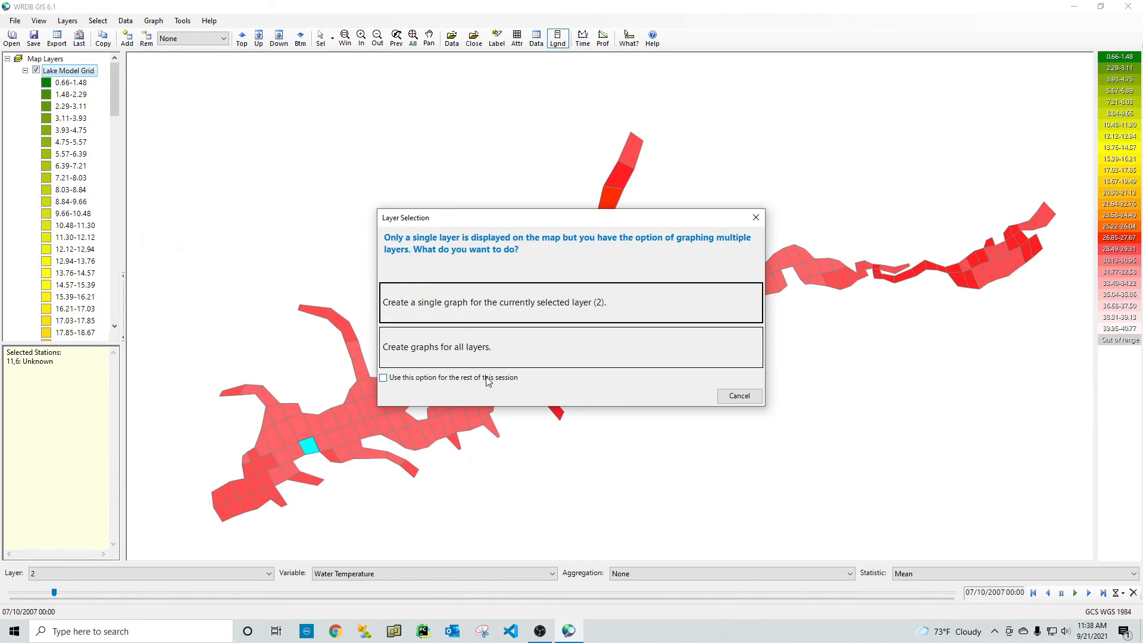
{"action": "left_click", "coordinate": [501, 346]}
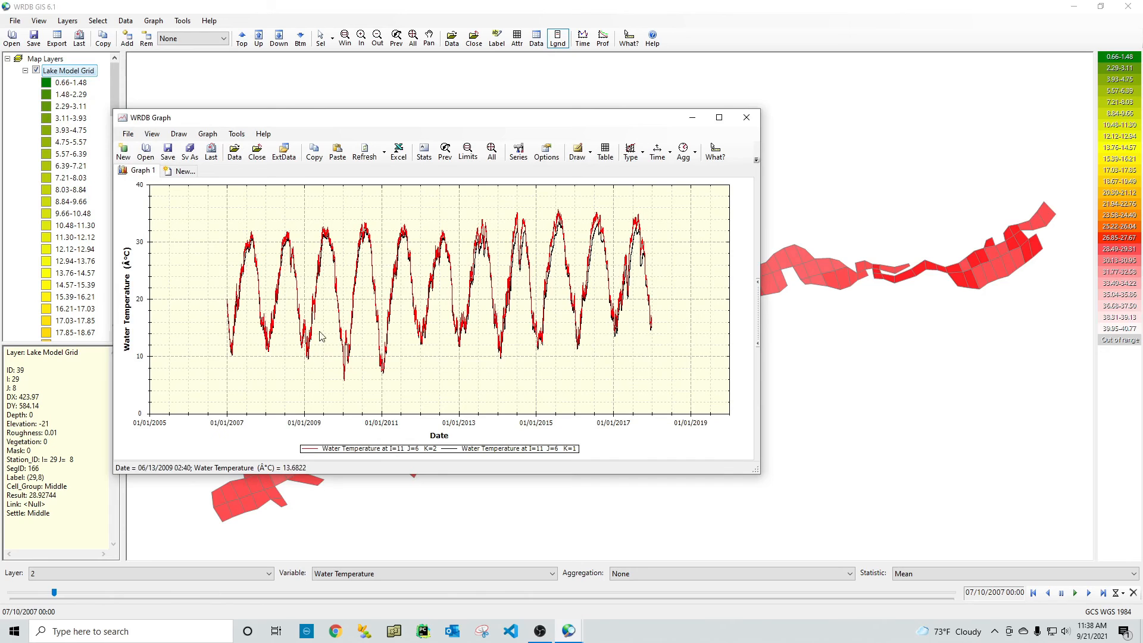
{"action": "left_click", "coordinate": [746, 117]}
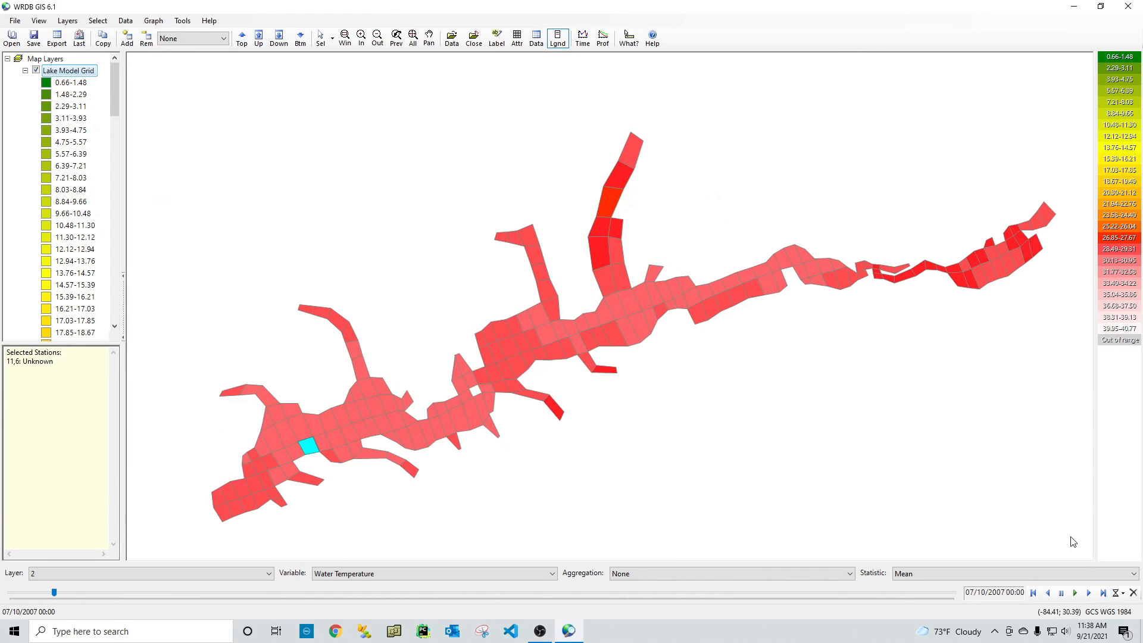
Step: Resume the map animation and change the displayed variable to Total Phytoplankton Chlorophyll a
{"action": "left_click", "coordinate": [1077, 593]}
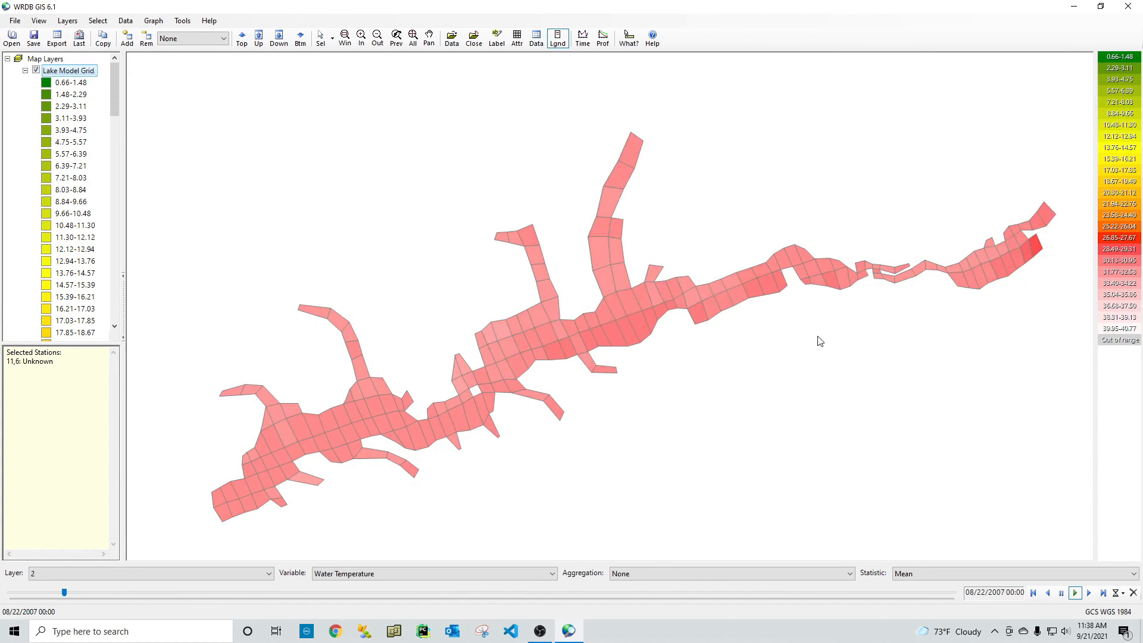
{"action": "left_click", "coordinate": [456, 570]}
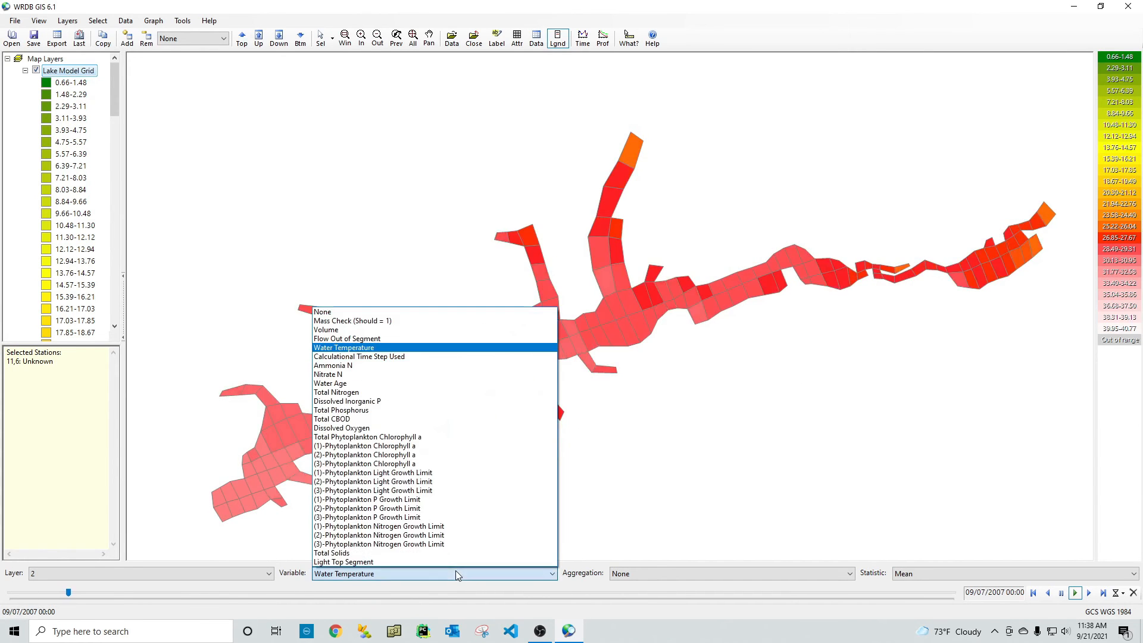
{"action": "left_click", "coordinate": [459, 437]}
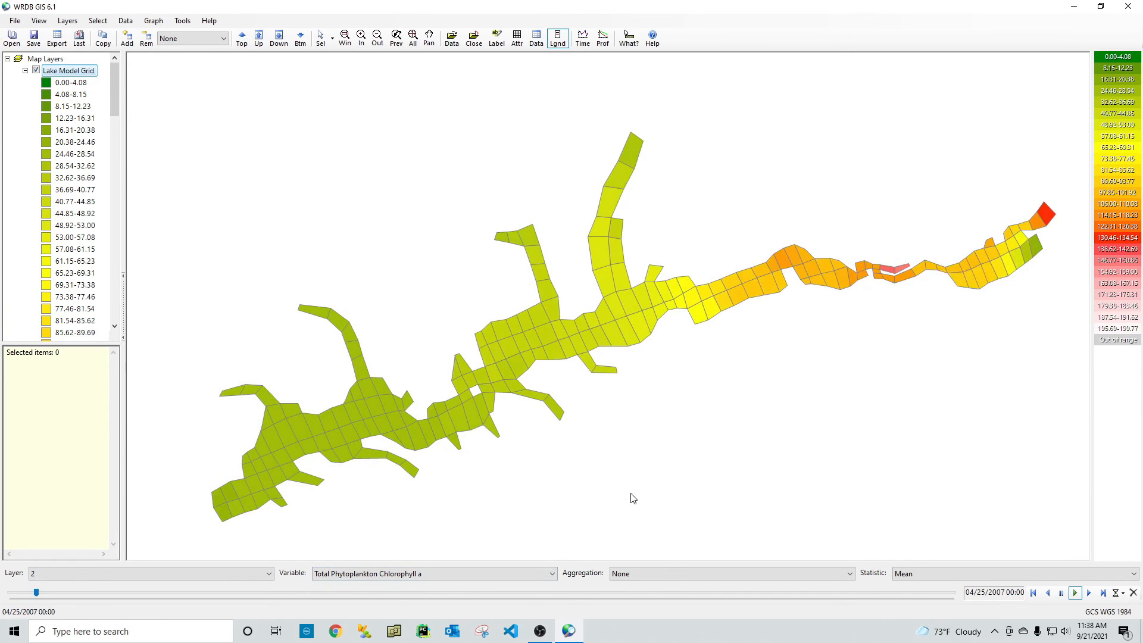
Step: Stop the map animation and set the aggregation of the chlorophyll a results to Annual
{"action": "left_click", "coordinate": [1063, 593]}
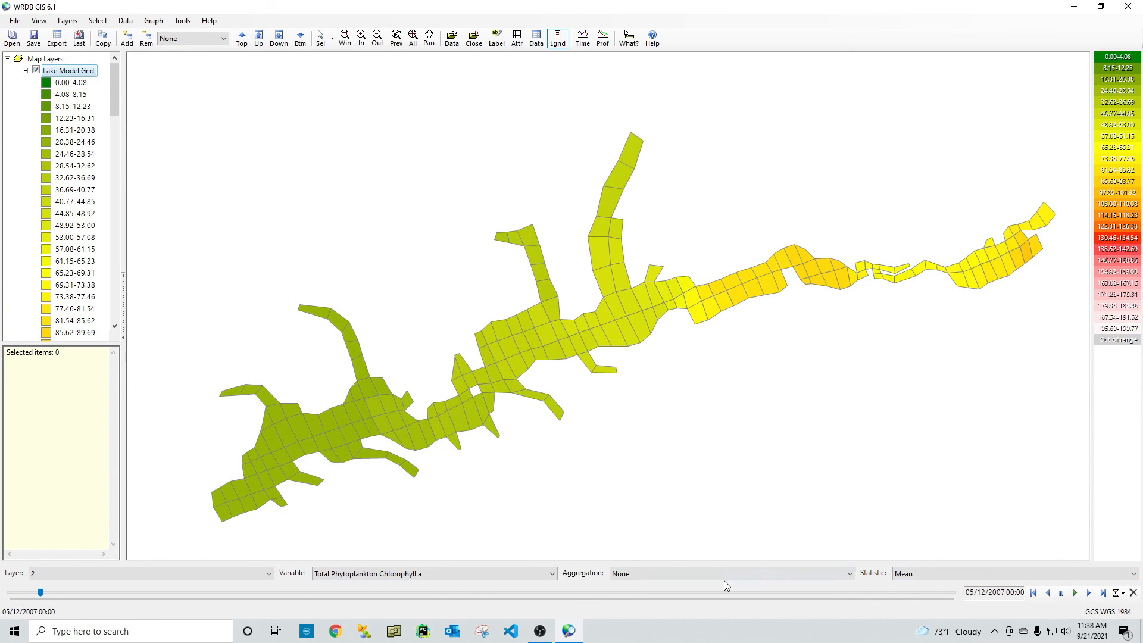
{"action": "left_click", "coordinate": [718, 574]}
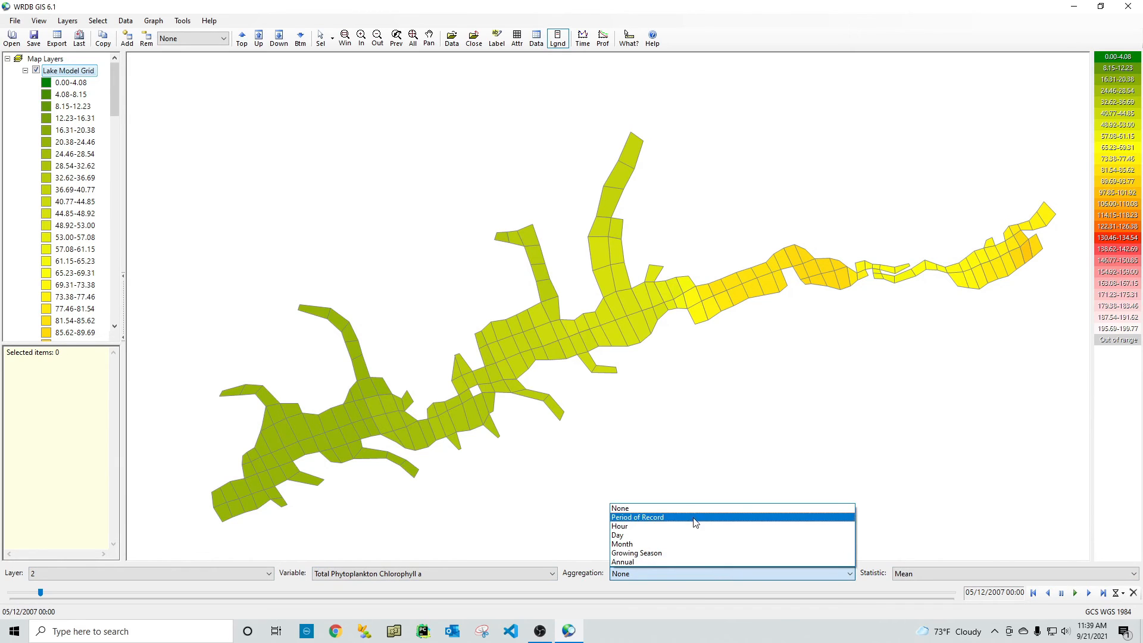
{"action": "left_click", "coordinate": [684, 562]}
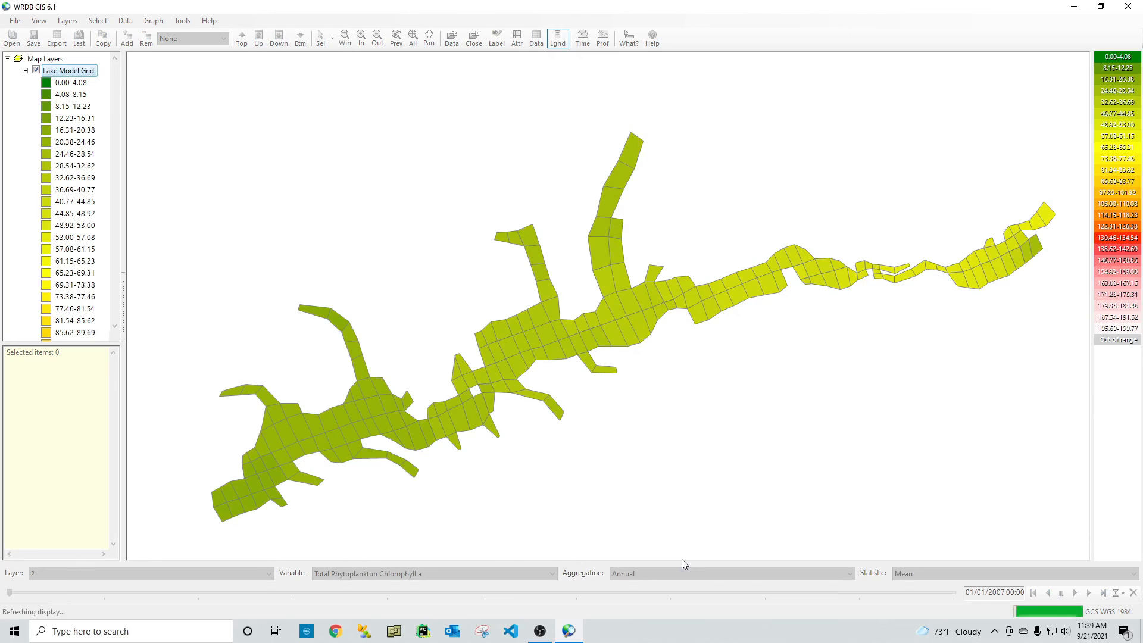
Step: Play the animation of annual mean chlorophyll a on the lake grid, and stop it
{"action": "left_click", "coordinate": [570, 341]}
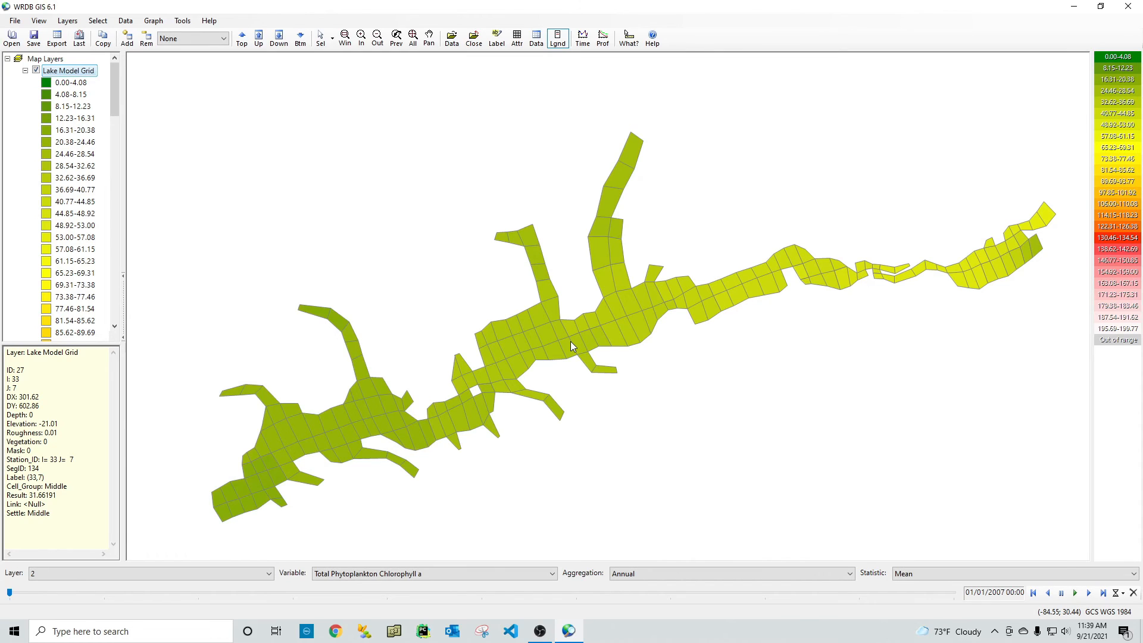
{"action": "left_click", "coordinate": [1074, 593]}
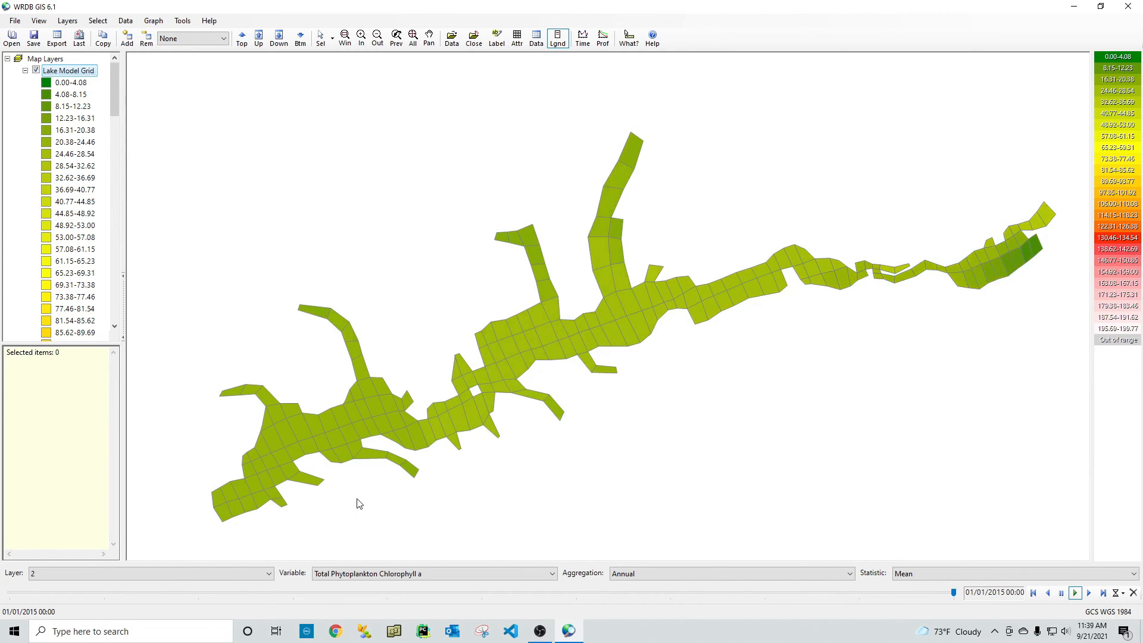
{"action": "left_click", "coordinate": [1062, 593]}
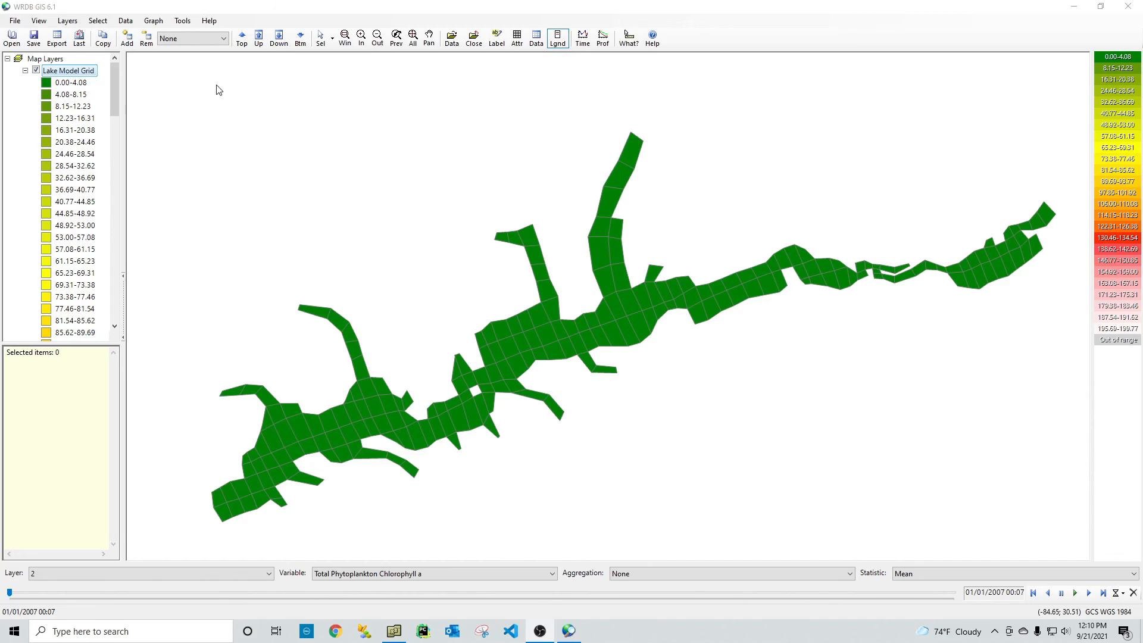
Step: Select the lake grid cells along a polyline following the main channel from the upper lake to the lower lake
{"action": "left_click", "coordinate": [333, 41]}
{"action": "left_click", "coordinate": [357, 72]}
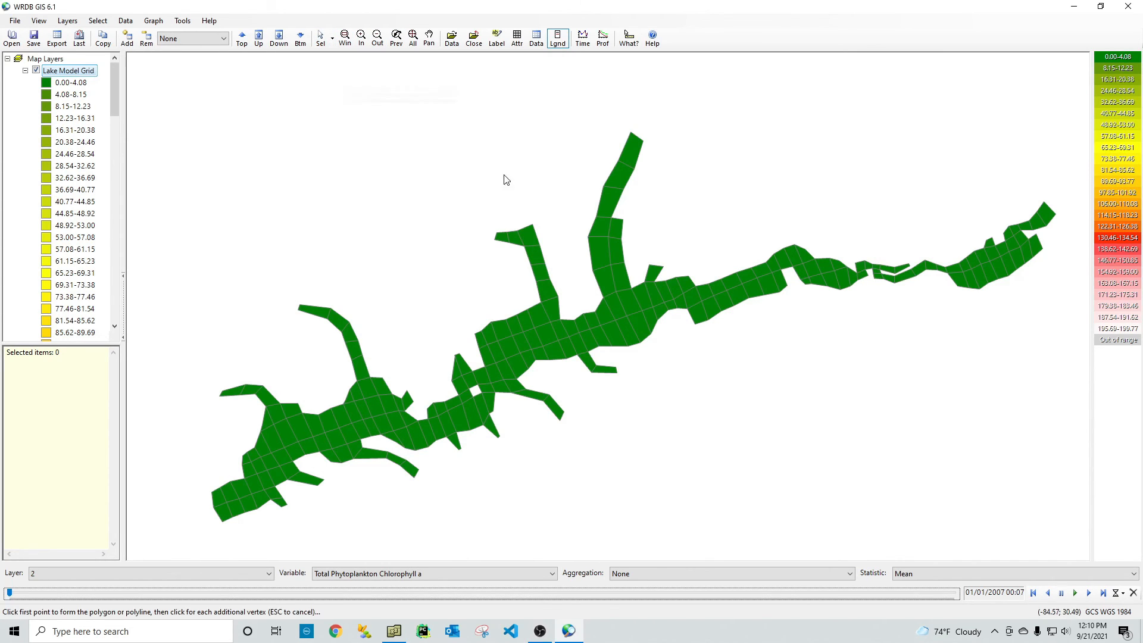
{"action": "left_click", "coordinate": [803, 261]}
{"action": "left_click", "coordinate": [804, 255]}
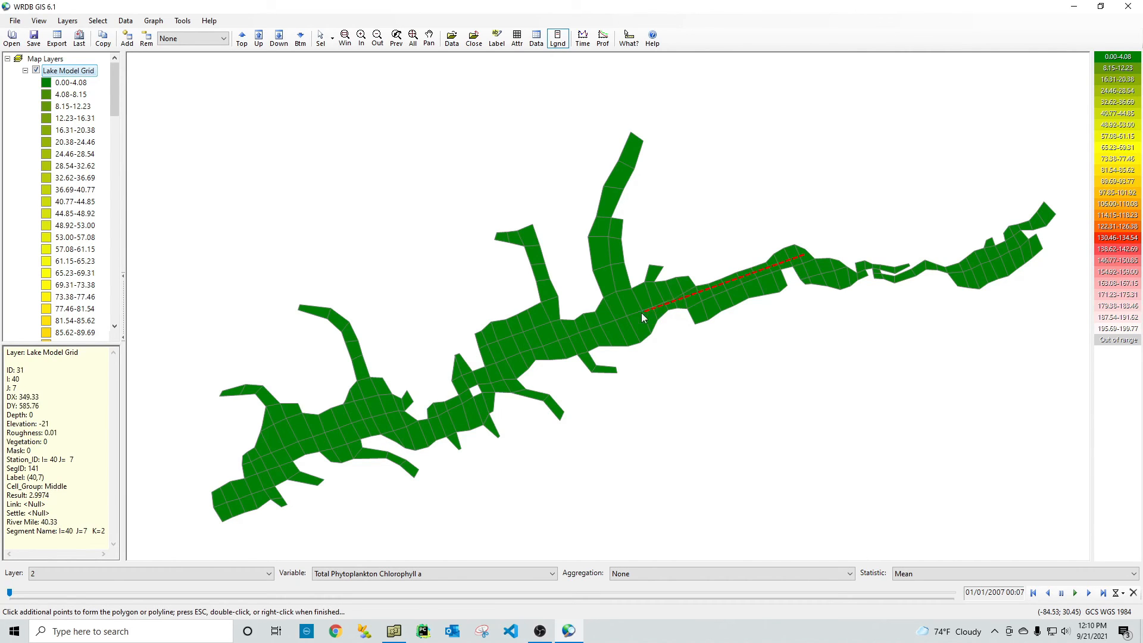
{"action": "left_click", "coordinate": [490, 375]}
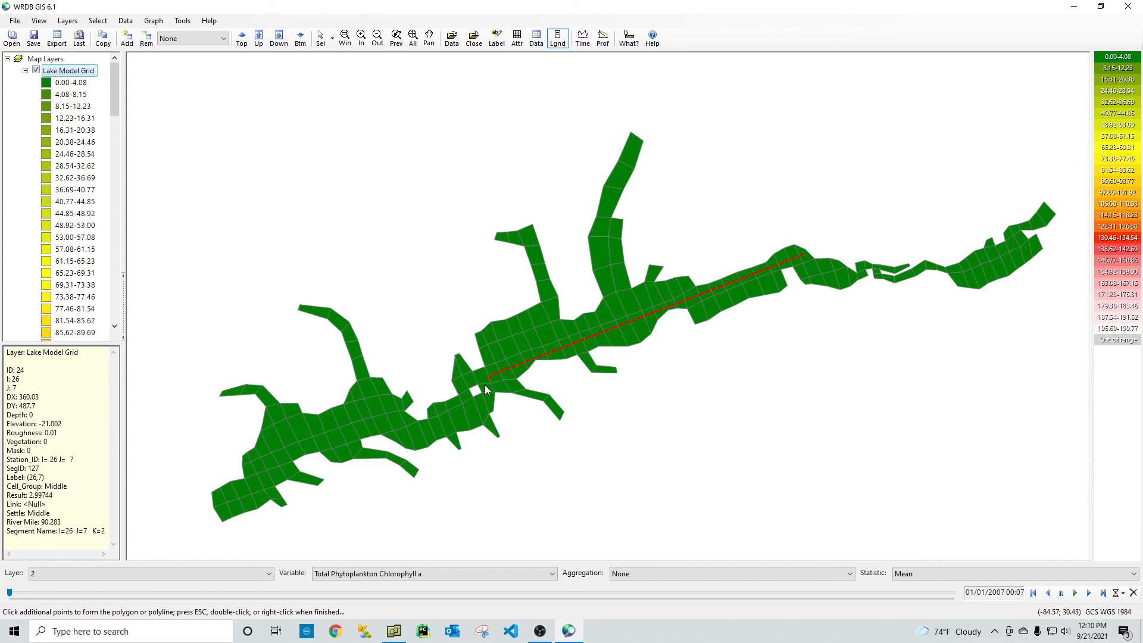
{"action": "left_click", "coordinate": [473, 410]}
{"action": "left_click", "coordinate": [403, 434]}
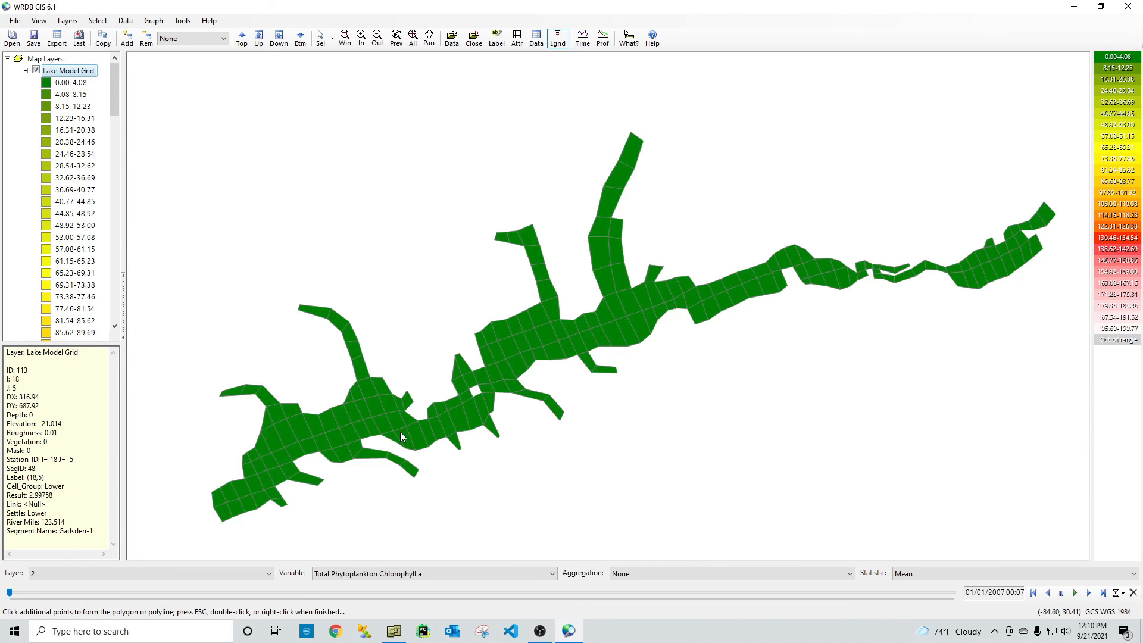
{"action": "left_click", "coordinate": [388, 419]}
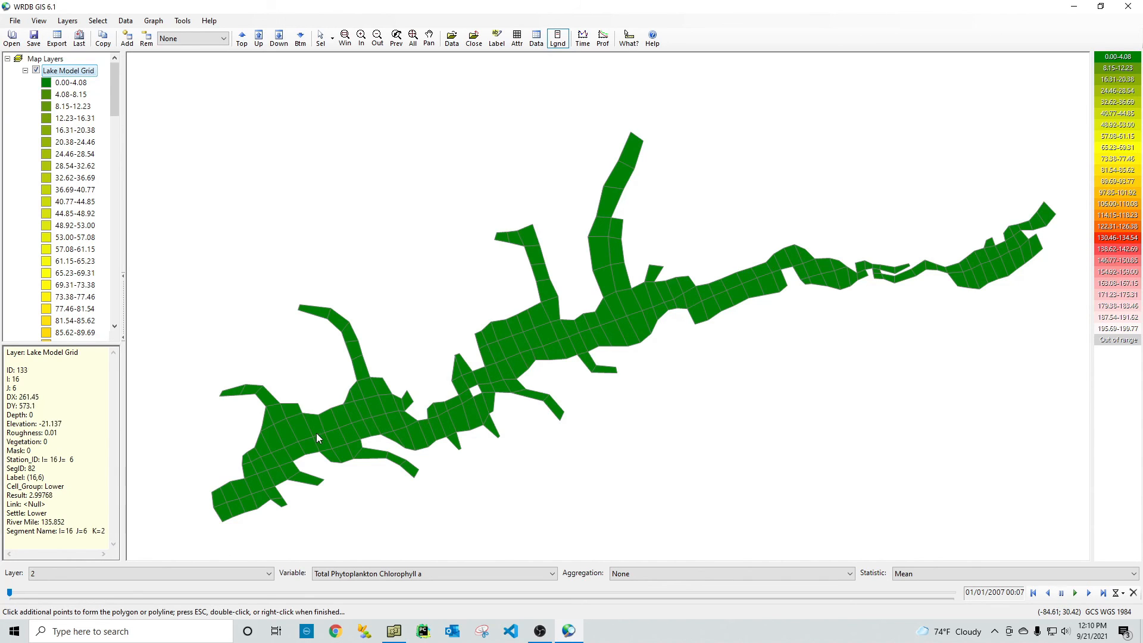
{"action": "double_click", "coordinate": [244, 467]}
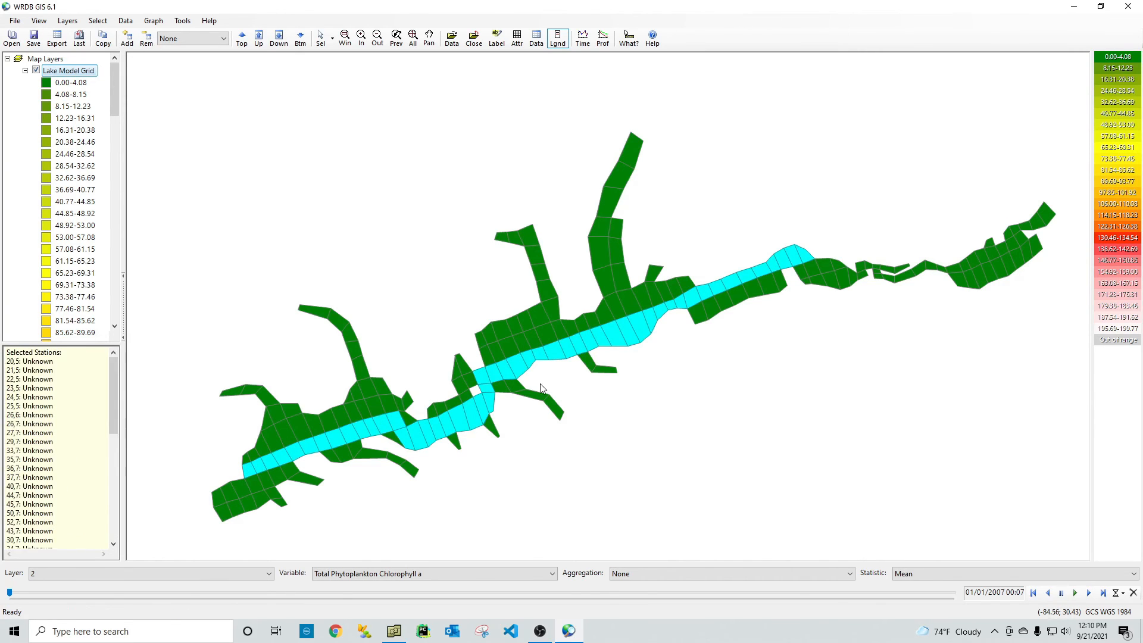
Step: Create a longitudinal profile graph of the selected cells for layer 2 only, with conversion factor 1000 and offset 0, adding the series despite missing data
{"action": "left_click", "coordinate": [603, 40]}
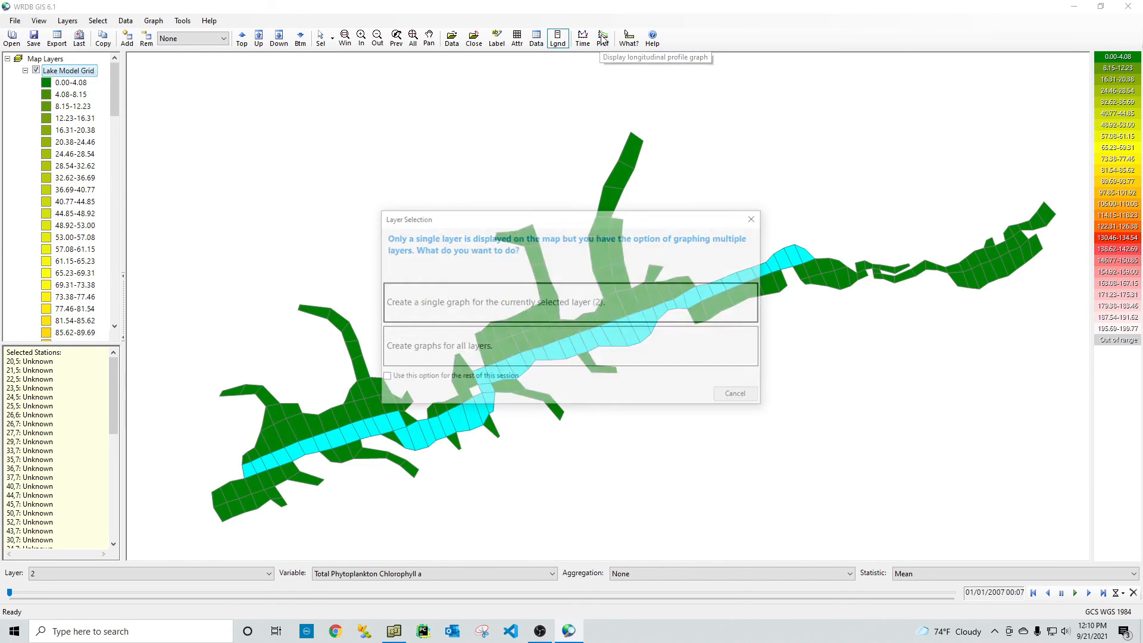
{"action": "left_click", "coordinate": [603, 309]}
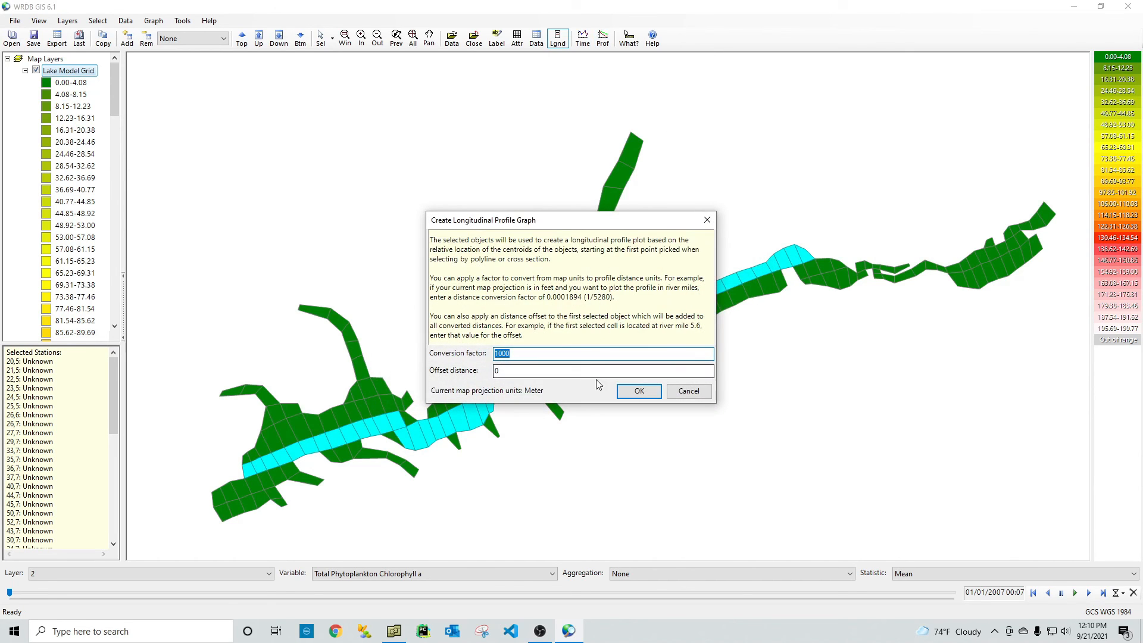
{"action": "left_click", "coordinate": [638, 391]}
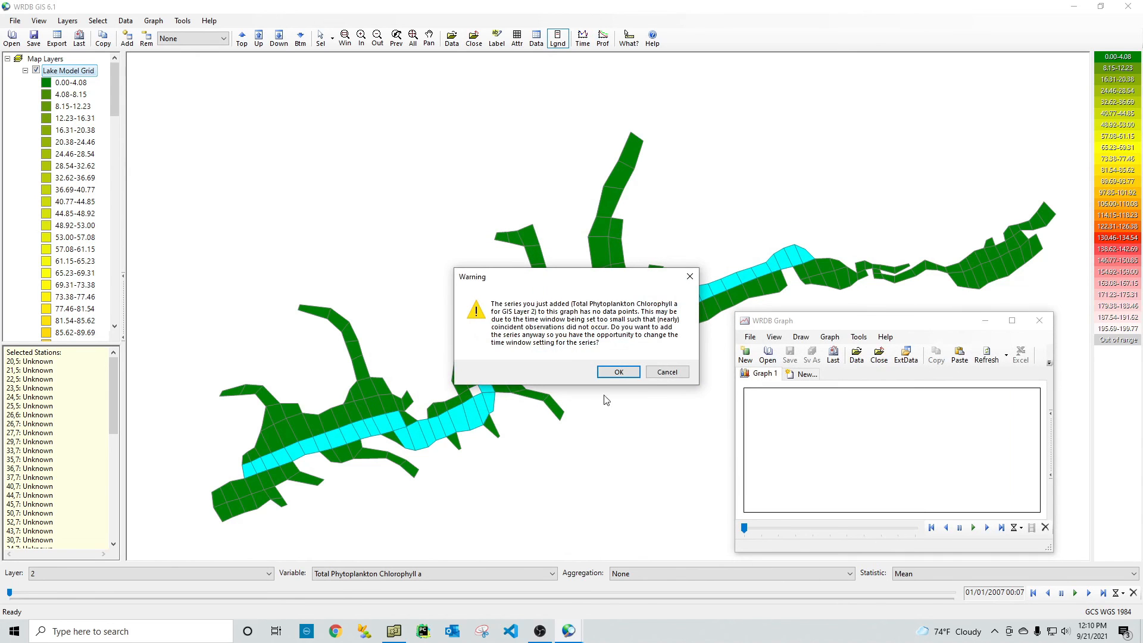
{"action": "left_click", "coordinate": [630, 370]}
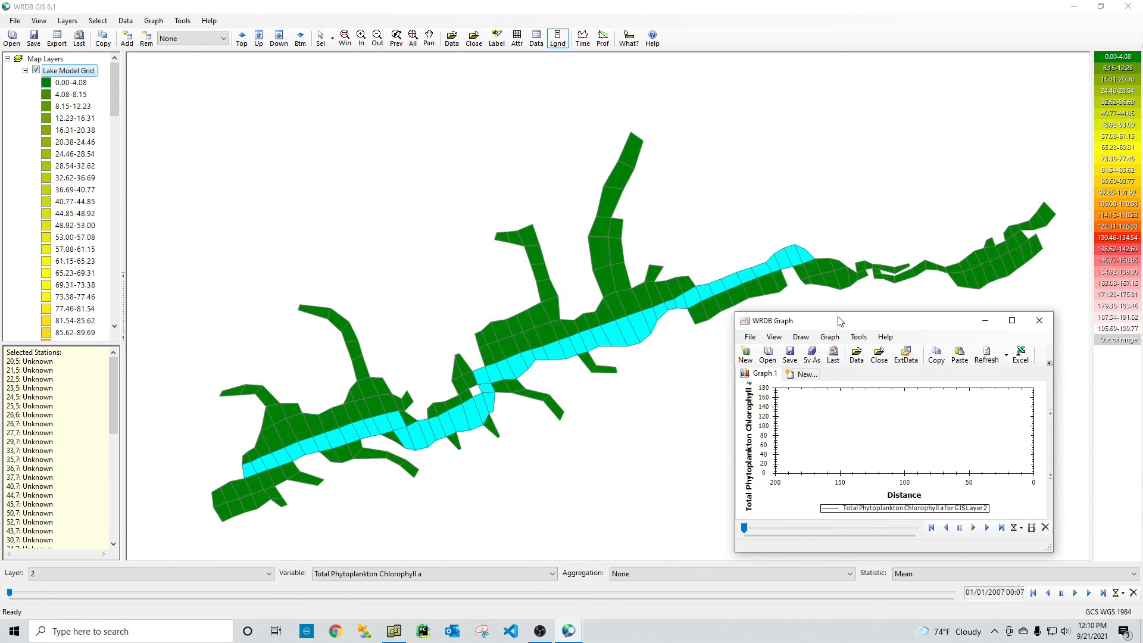
{"action": "left_click_drag", "start_coordinate": [840, 321], "coordinate": [537, 204]}
Step: Format the chlorophyll a series in the profile graph with line width 4 and the color Blue
{"action": "double_click", "coordinate": [568, 311]}
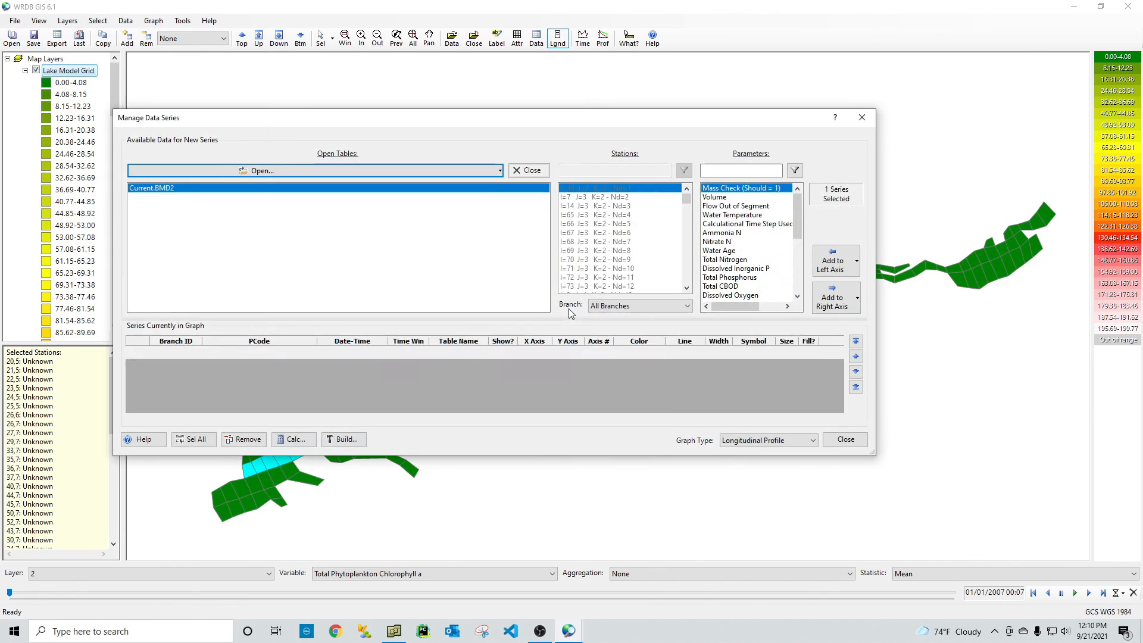
{"action": "left_click", "coordinate": [727, 353]}
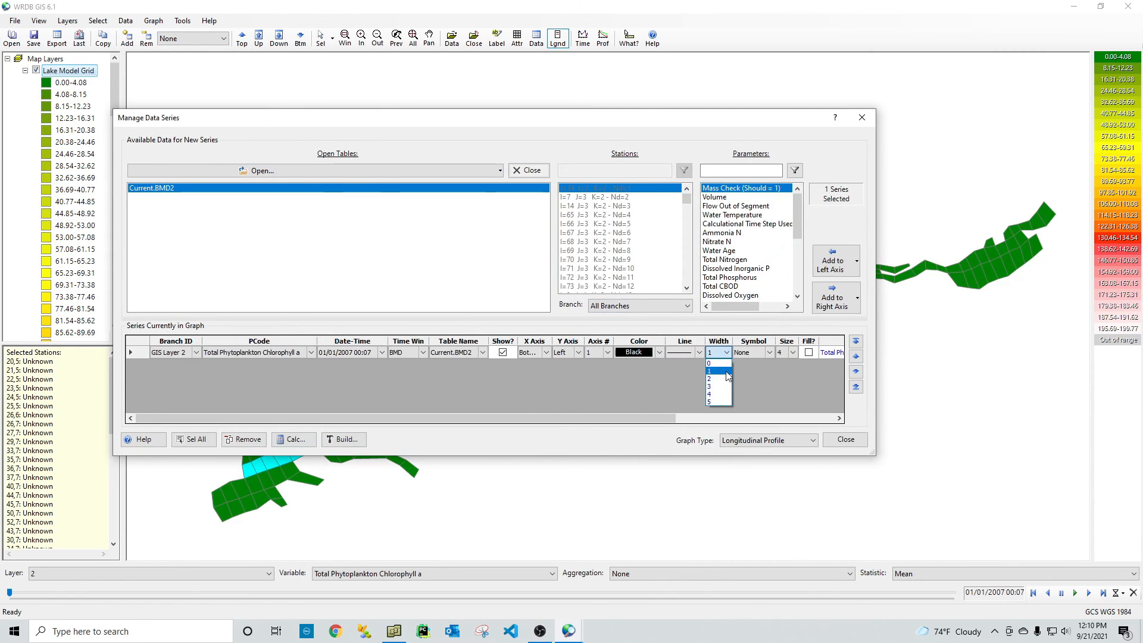
{"action": "left_click", "coordinate": [718, 393]}
{"action": "left_click", "coordinate": [659, 353]}
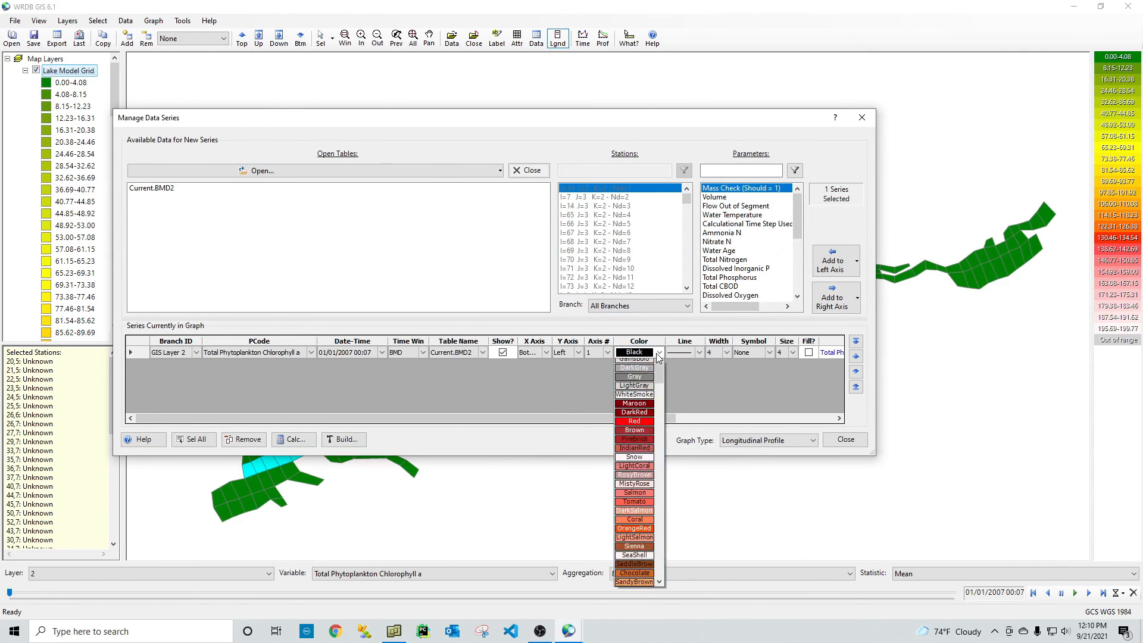
{"action": "scroll", "coordinate": [635, 459], "scroll_direction": "down", "scroll_amount": 5}
{"action": "scroll", "coordinate": [634, 459], "scroll_direction": "down", "scroll_amount": 10}
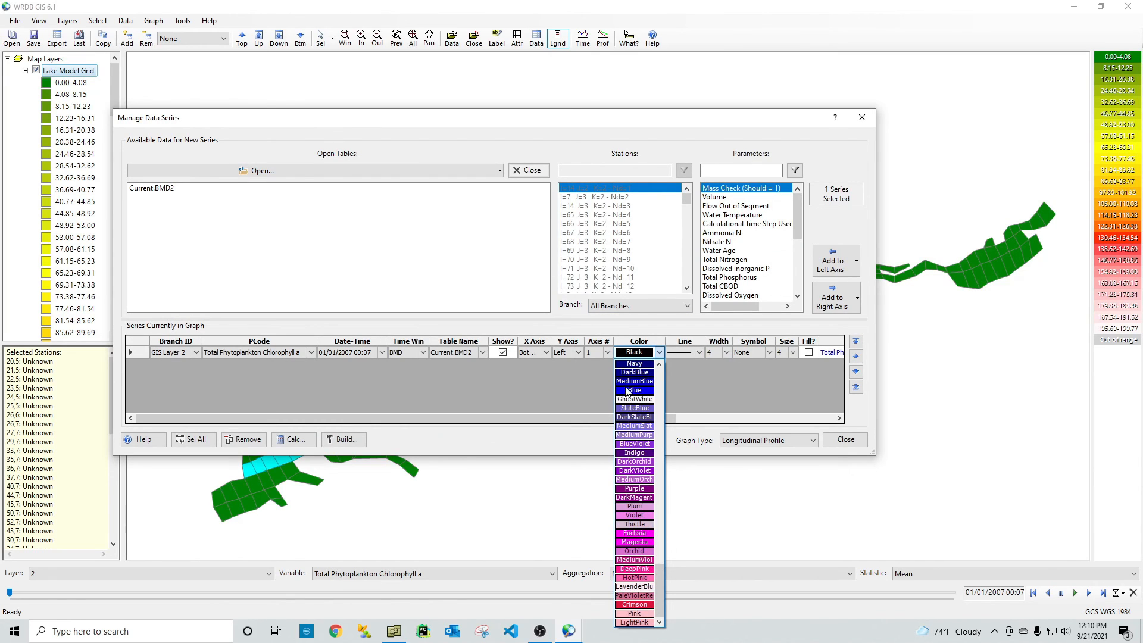
{"action": "left_click", "coordinate": [627, 391]}
{"action": "left_click", "coordinate": [846, 440]}
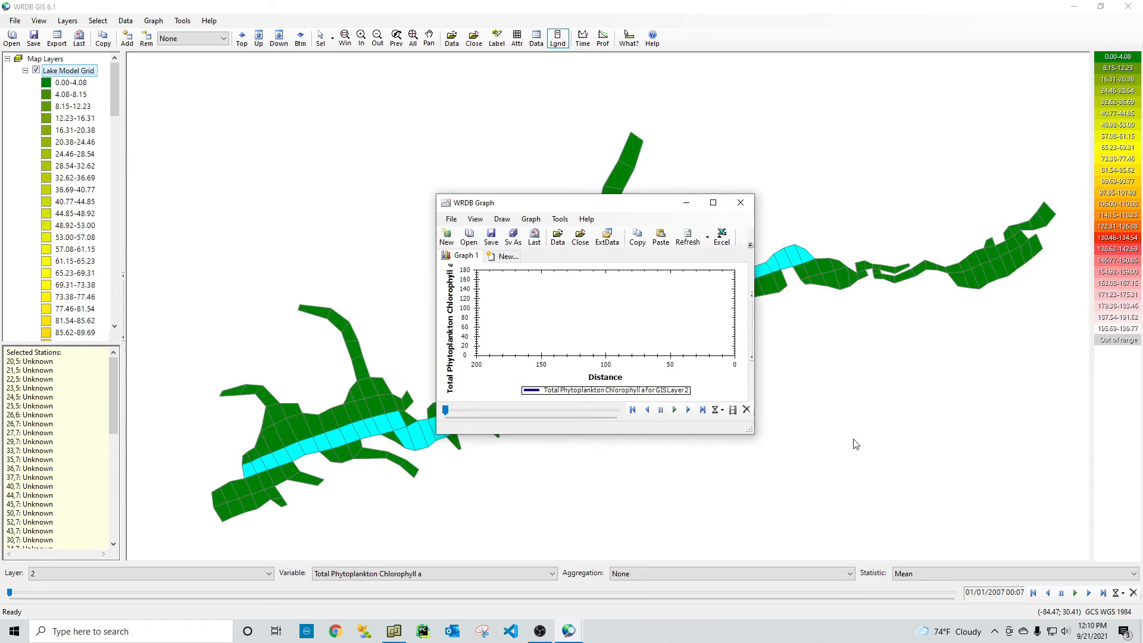
Step: Play the map animation with the longitudinal profile graph placed beside the lake's lower edge
{"action": "left_click", "coordinate": [1075, 593]}
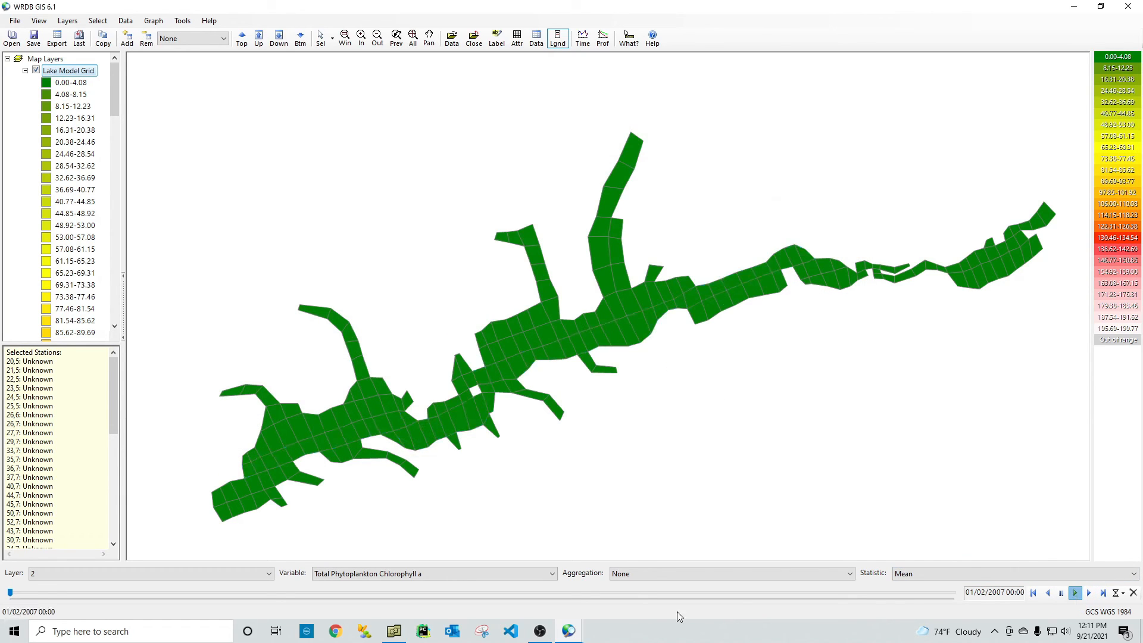
{"action": "mouse_move", "coordinate": [569, 631]}
{"action": "left_click", "coordinate": [635, 539]}
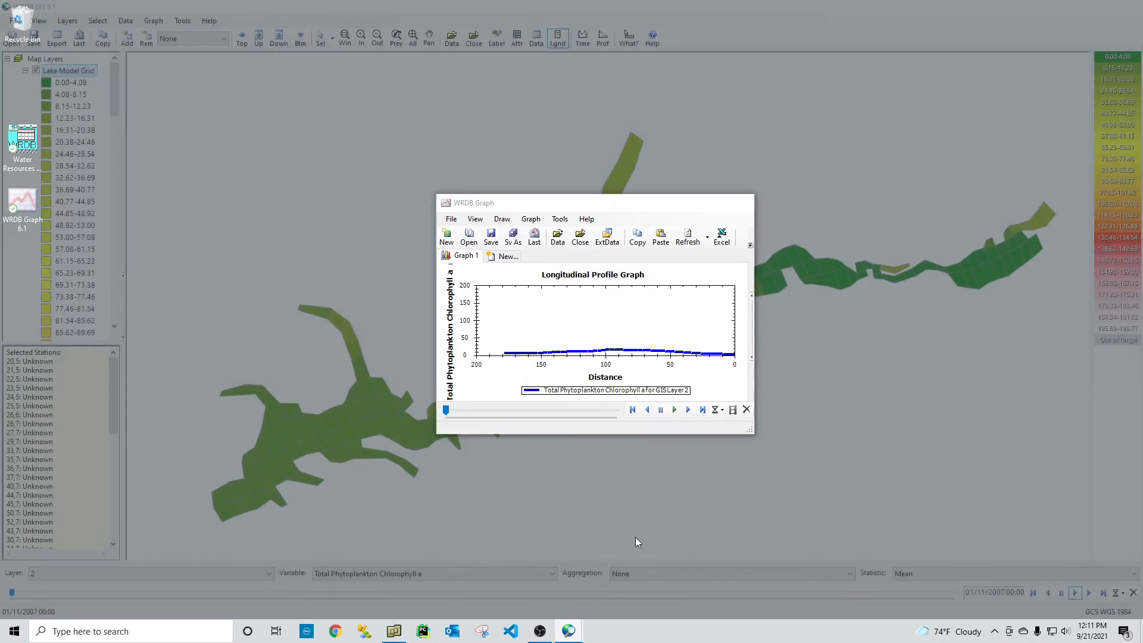
{"action": "left_click_drag", "start_coordinate": [631, 206], "coordinate": [948, 335]}
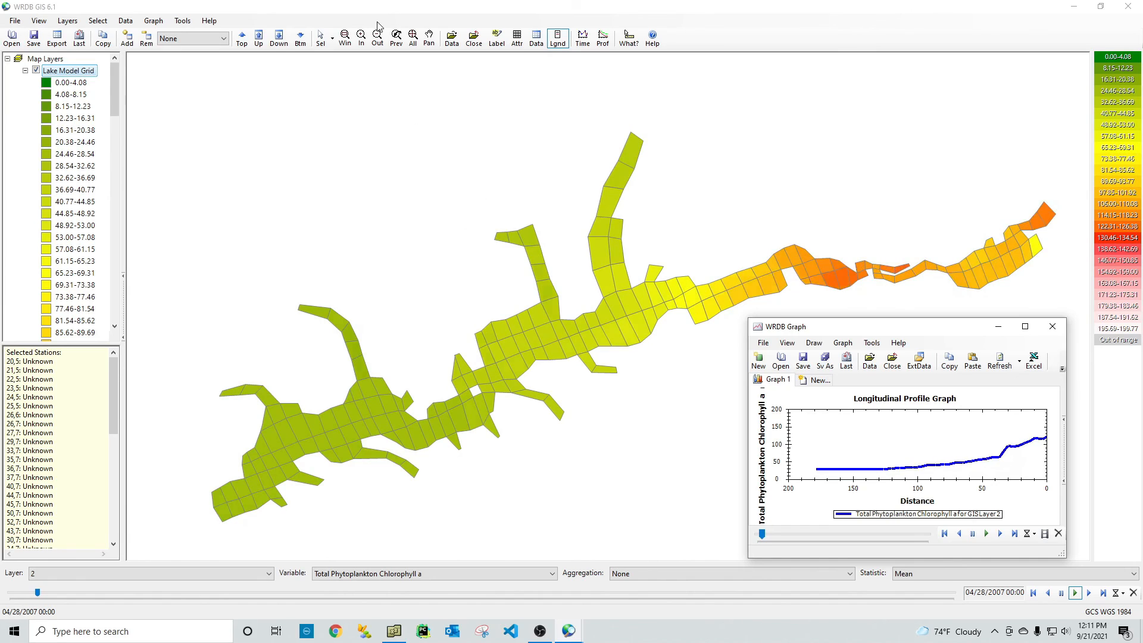
Step: Select grid cell (32,8) and create its chlorophyll a time series graph for layer 2 only, placed above the lake grid
{"action": "left_click", "coordinate": [322, 39]}
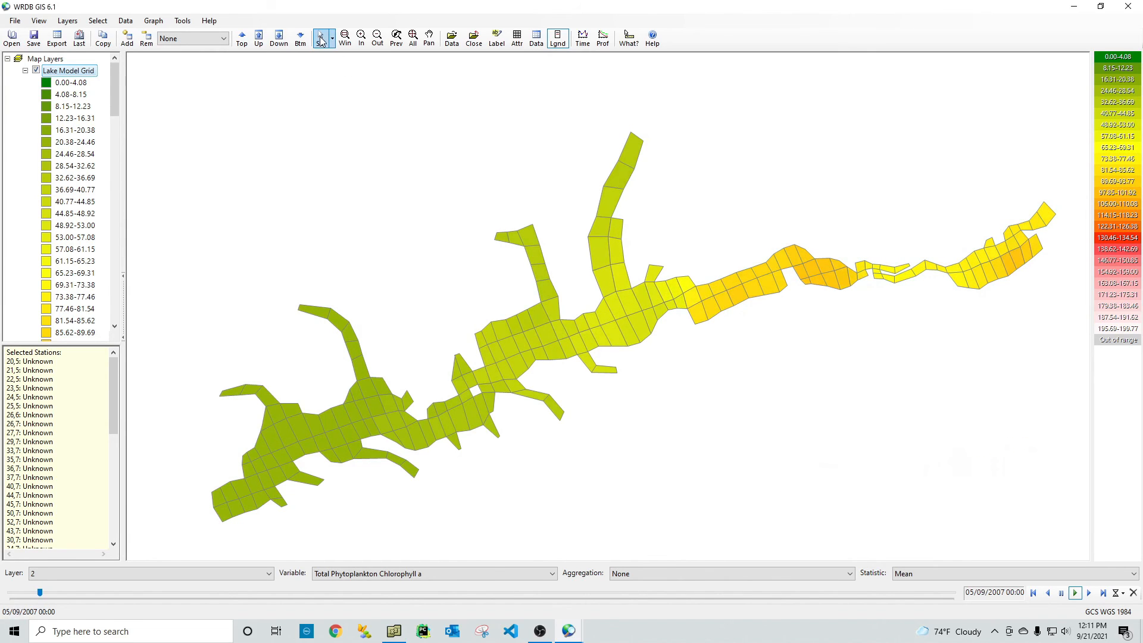
{"action": "left_click", "coordinate": [548, 336]}
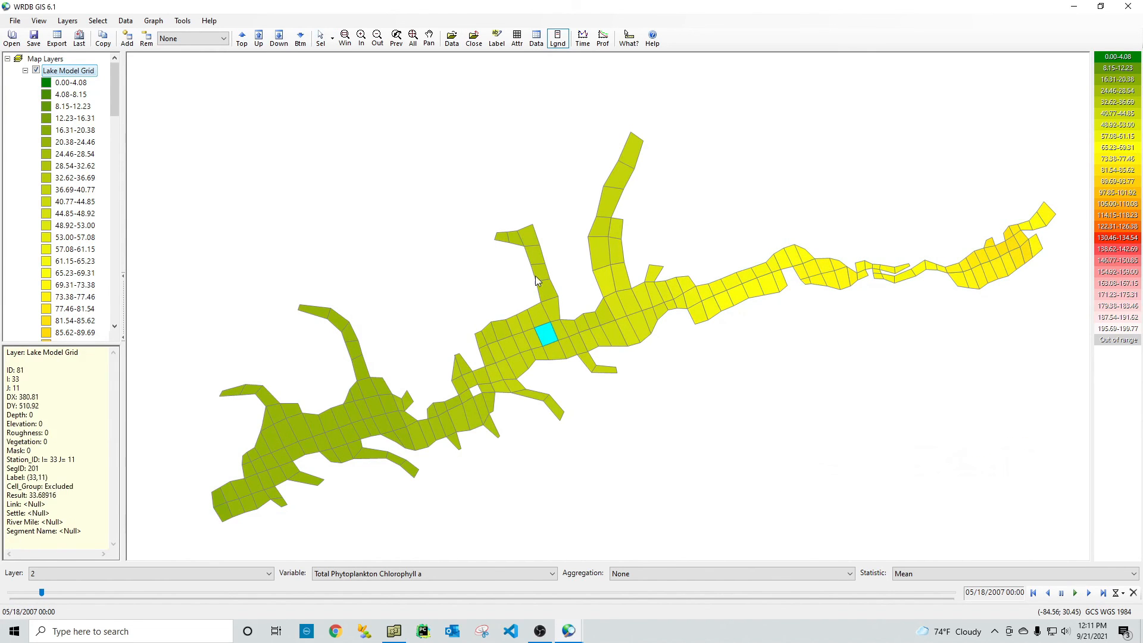
{"action": "left_click", "coordinate": [583, 39]}
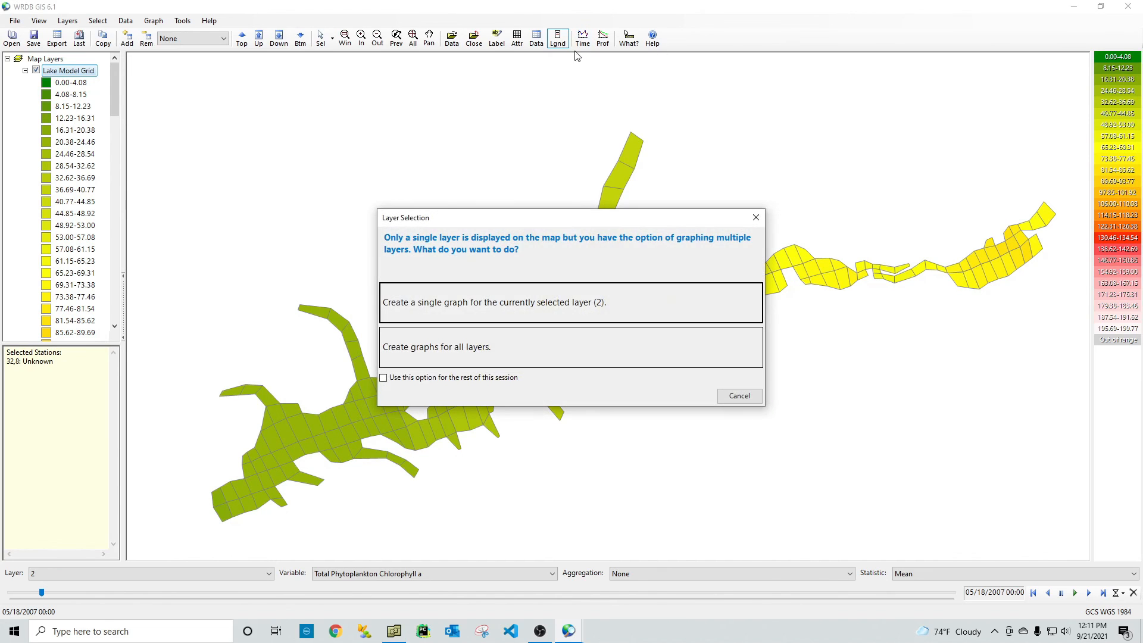
{"action": "left_click", "coordinate": [553, 304]}
{"action": "left_click_drag", "start_coordinate": [874, 328], "coordinate": [299, 70]}
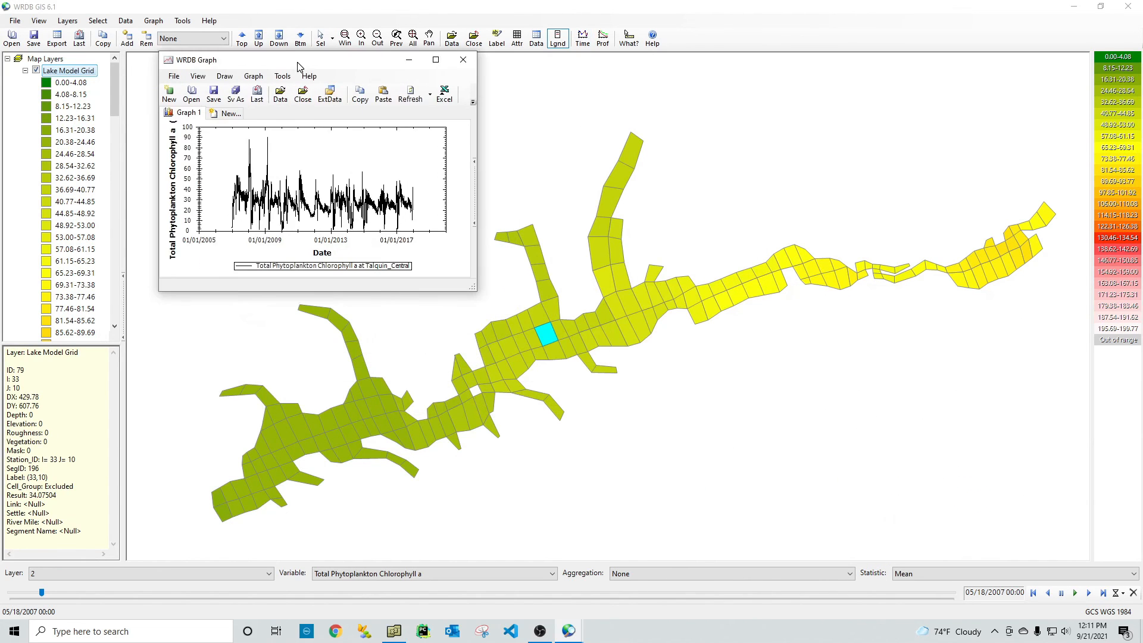
Step: Bring the longitudinal profile graph forward and play the map animation alongside both the profile and time series graphs
{"action": "left_click", "coordinate": [569, 628]}
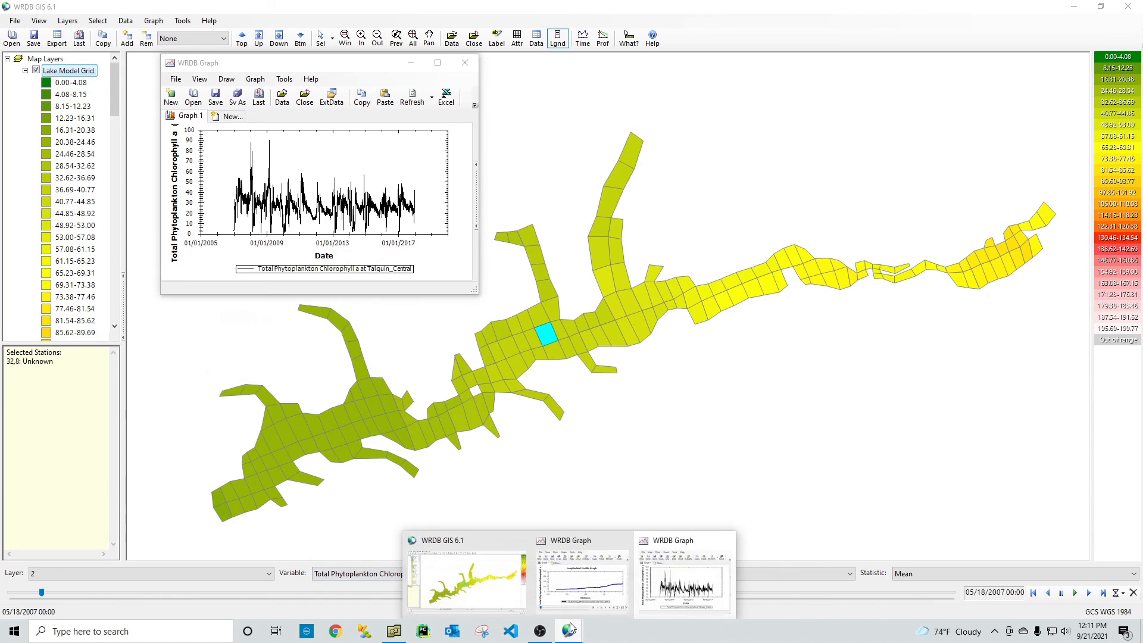
{"action": "left_click", "coordinate": [617, 589]}
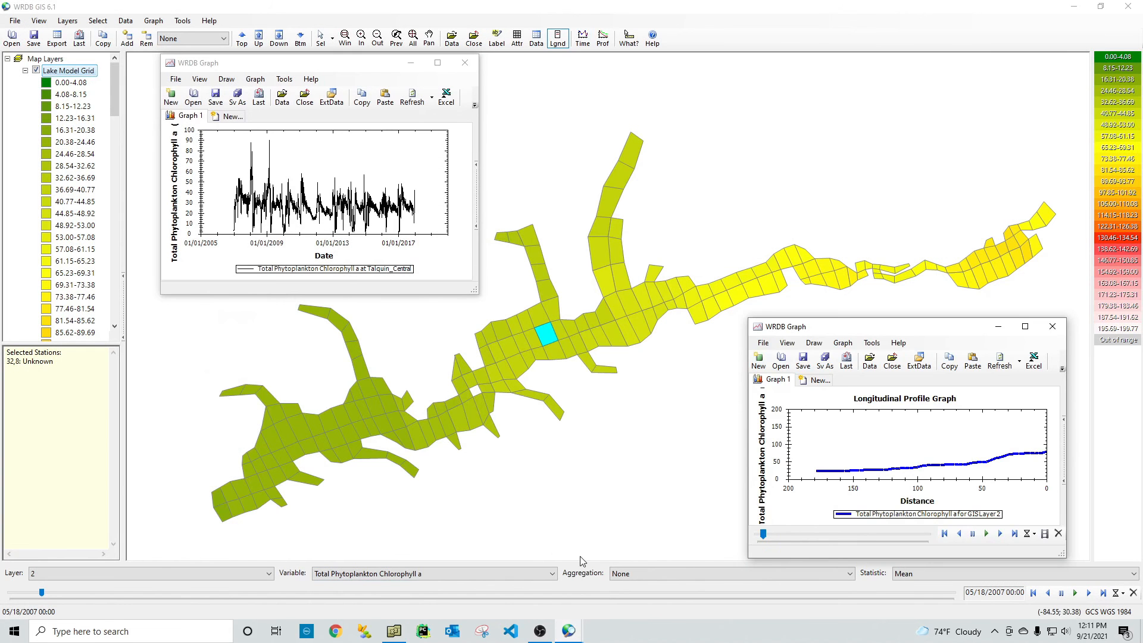
{"action": "left_click", "coordinate": [1072, 597]}
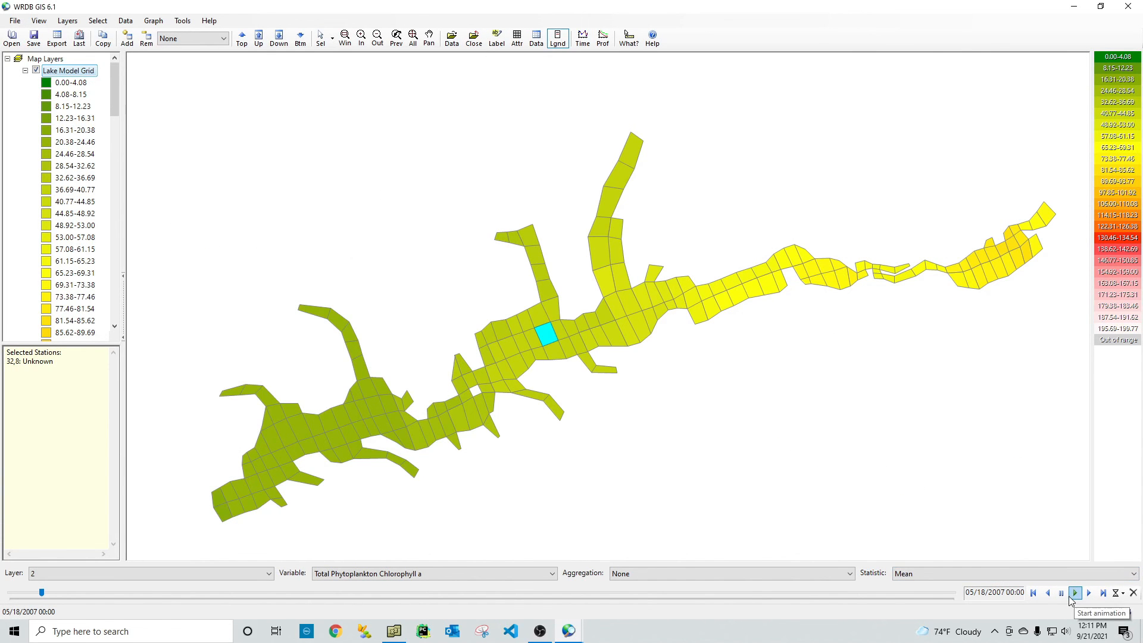
{"action": "left_click", "coordinate": [1075, 596]}
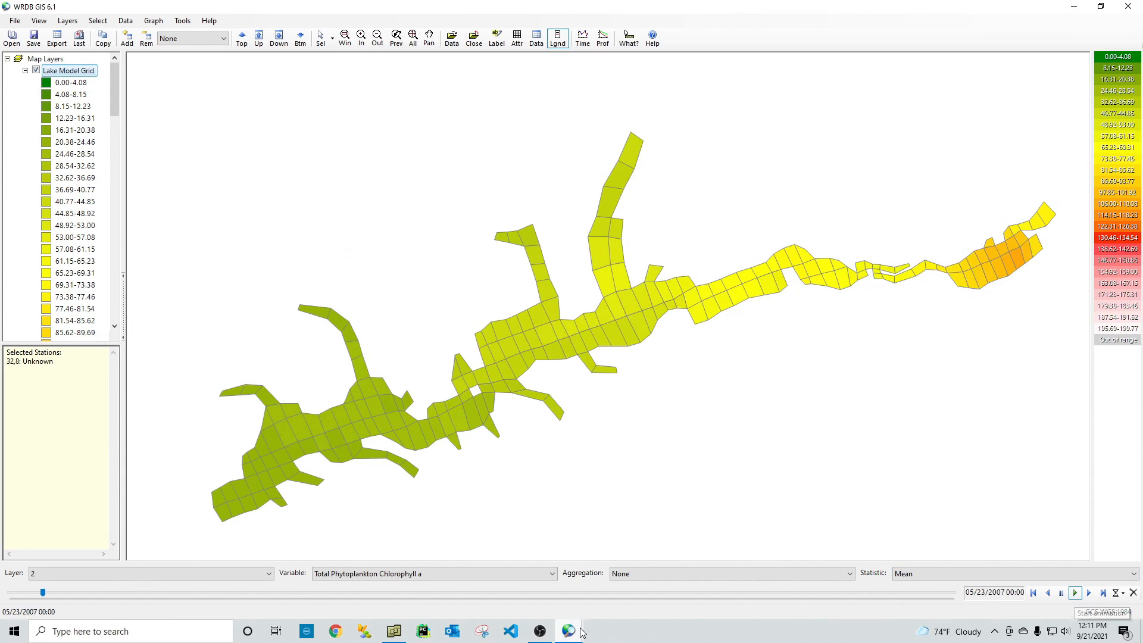
{"action": "mouse_move", "coordinate": [583, 632]}
{"action": "left_click", "coordinate": [661, 584]}
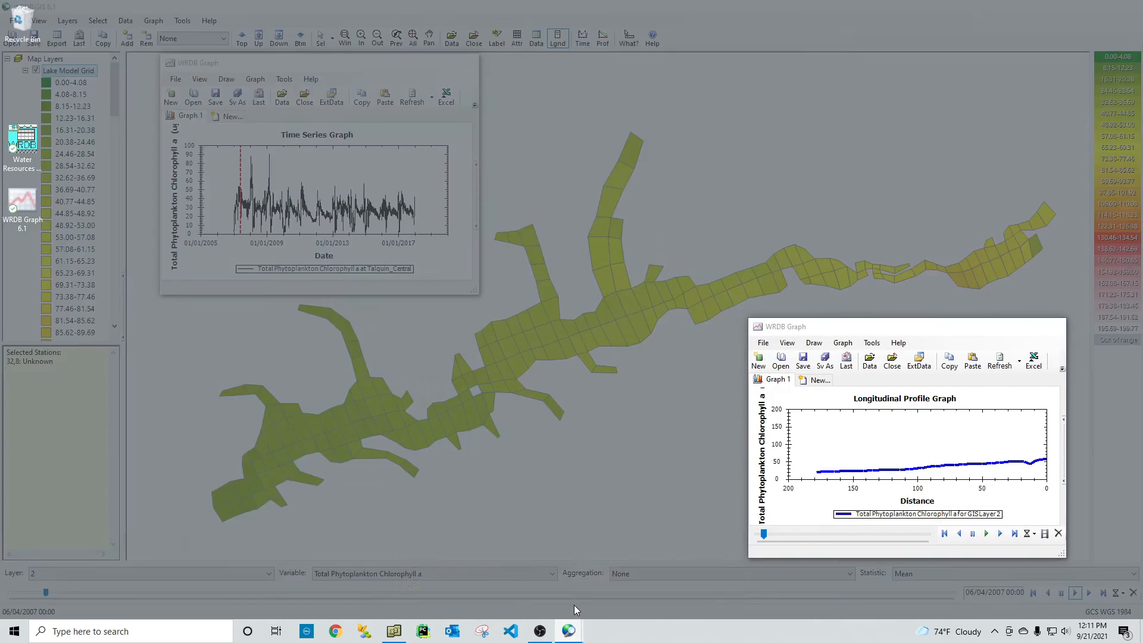
{"action": "left_click", "coordinate": [576, 605]}
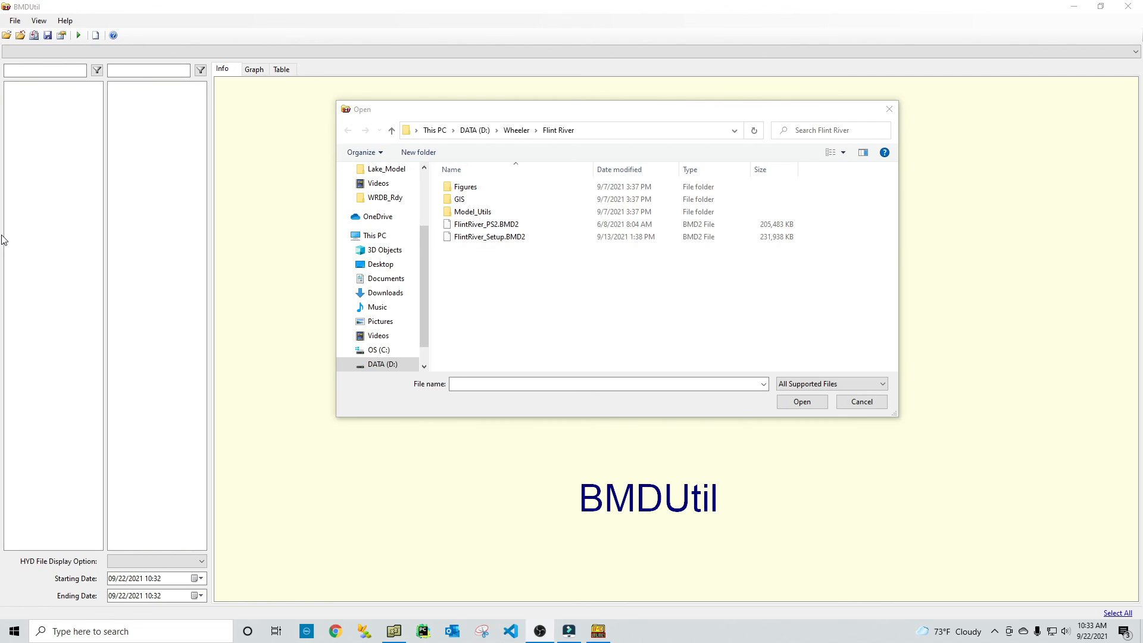
Step: Open the model output file FlintRiver_Setup.BMD2 from the Flint River folder in BMDUtil
{"action": "double_click", "coordinate": [499, 238]}
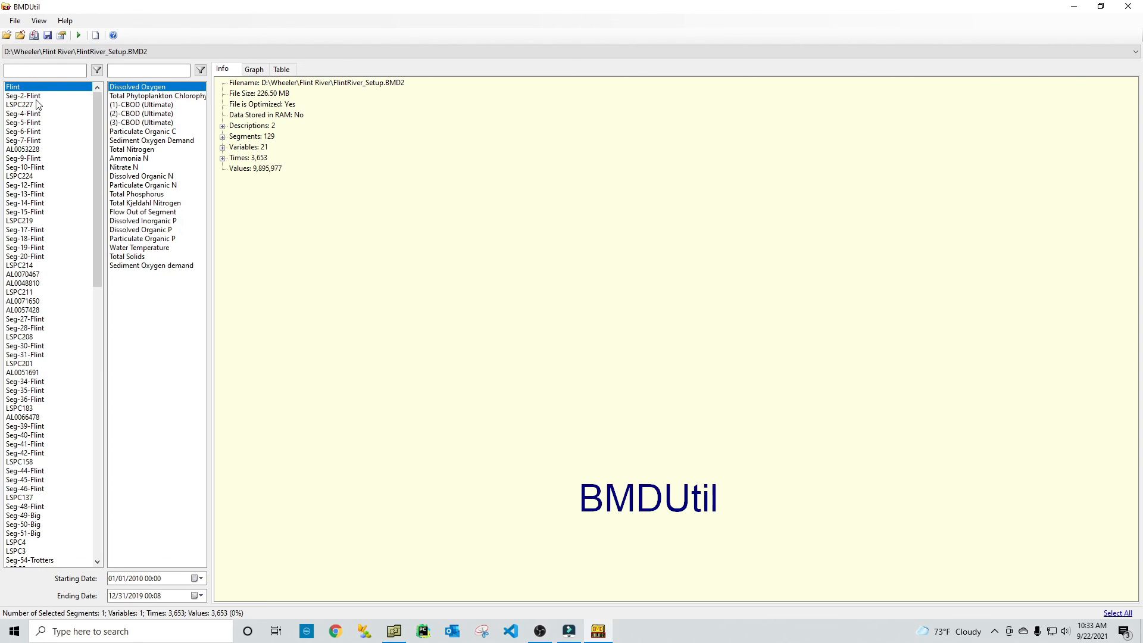
Step: View the (1)-CBOD (Ultimate) results for the Flint segment as a graph and as a table
{"action": "mouse_move", "coordinate": [97, 128]}
{"action": "left_mouse_down"}
{"action": "mouse_move", "coordinate": [98, 417]}
{"action": "mouse_move", "coordinate": [100, 116]}
{"action": "left_mouse_up"}
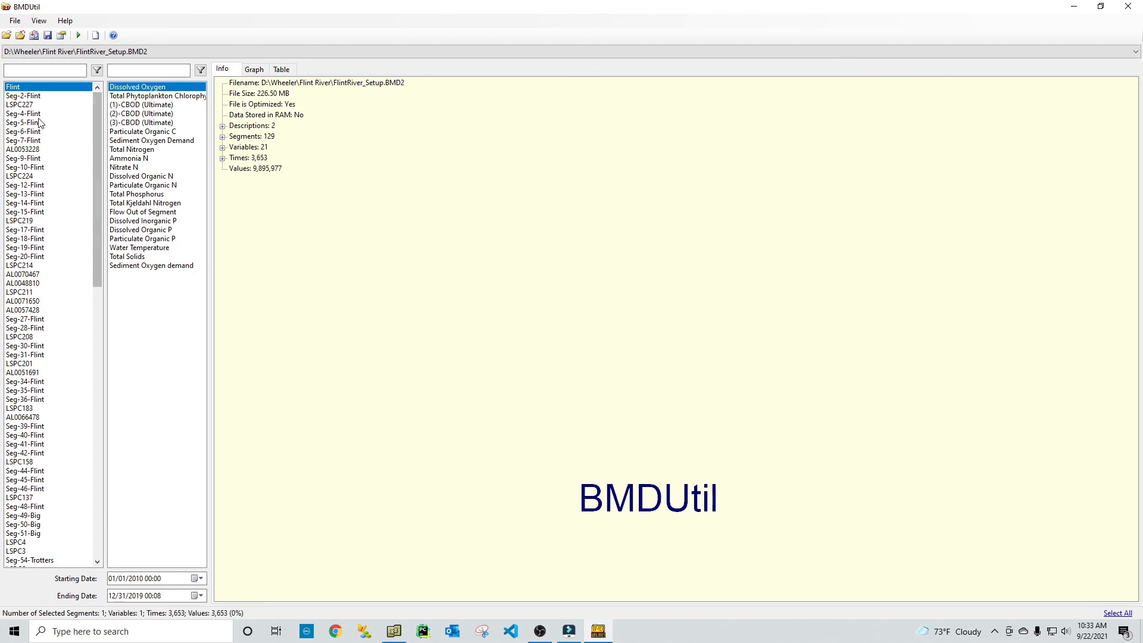
{"action": "left_click", "coordinate": [149, 106]}
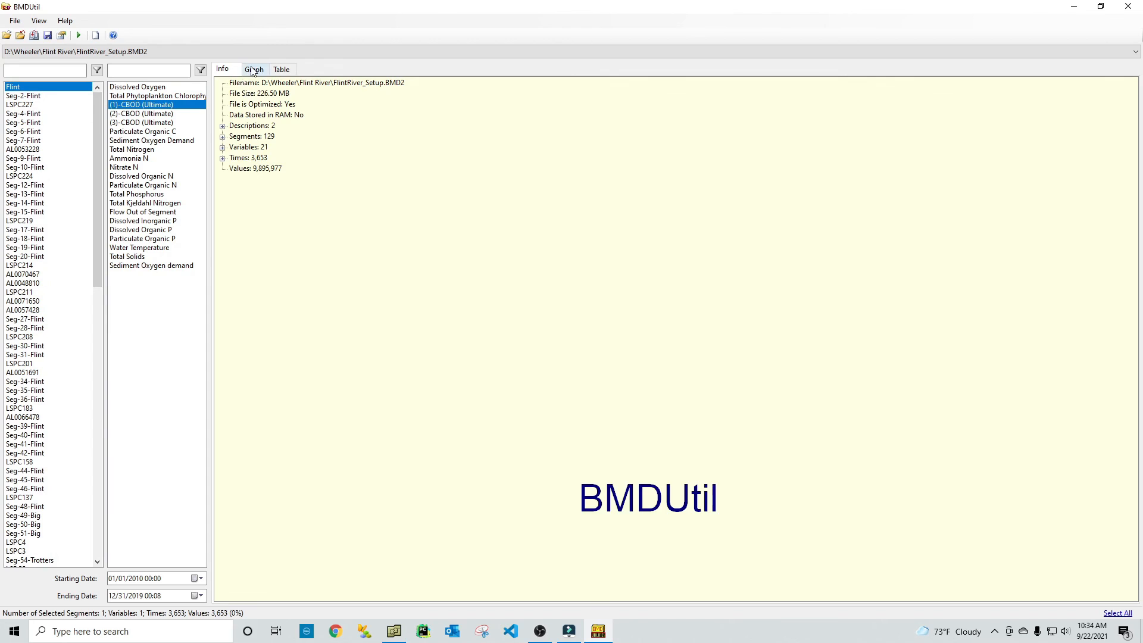
{"action": "left_click", "coordinate": [255, 70]}
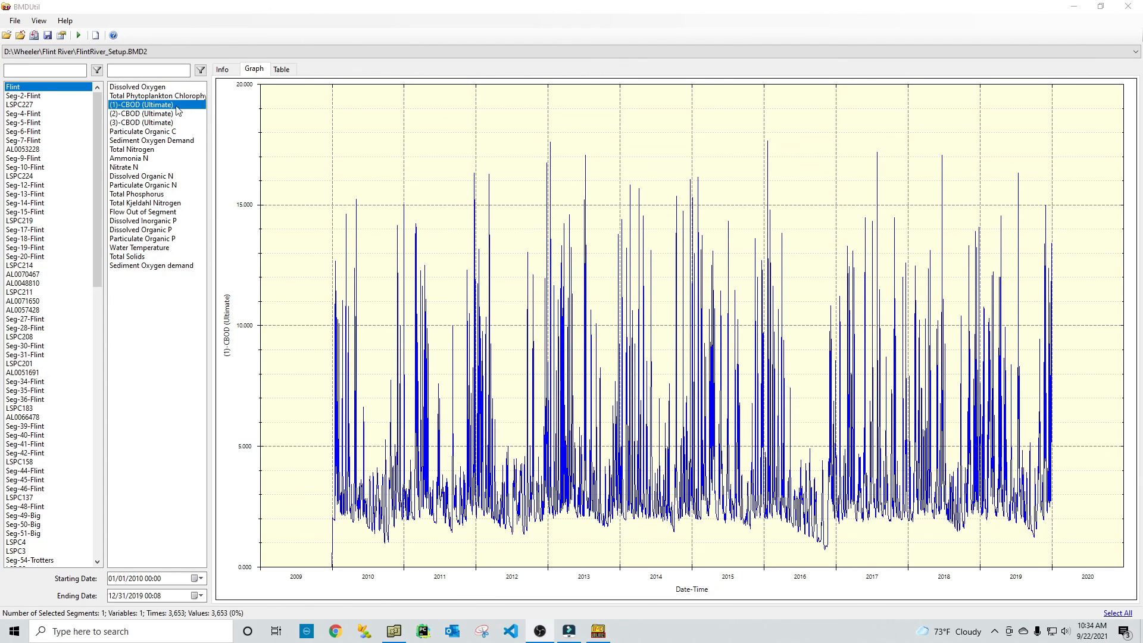
{"action": "left_click", "coordinate": [281, 70]}
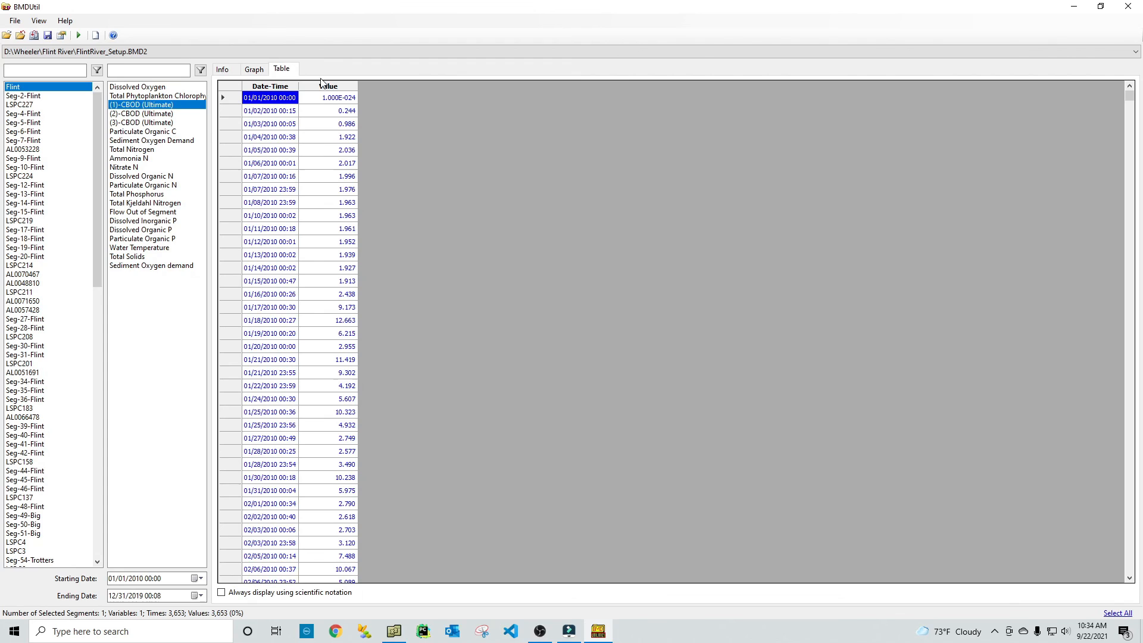
Step: Select the Date-Time and Value columns of the (1)-CBOD (Ultimate) table and copy them
{"action": "right_click", "coordinate": [303, 91]}
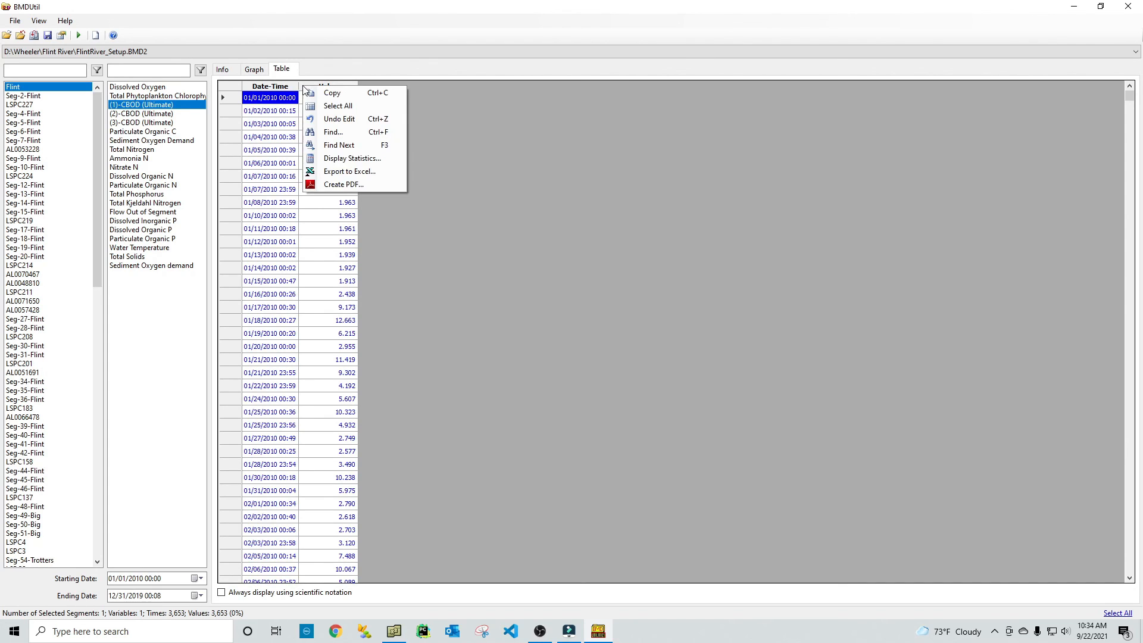
{"action": "left_click", "coordinate": [292, 89]}
{"action": "left_click", "coordinate": [318, 91], "text": "ctrl"}
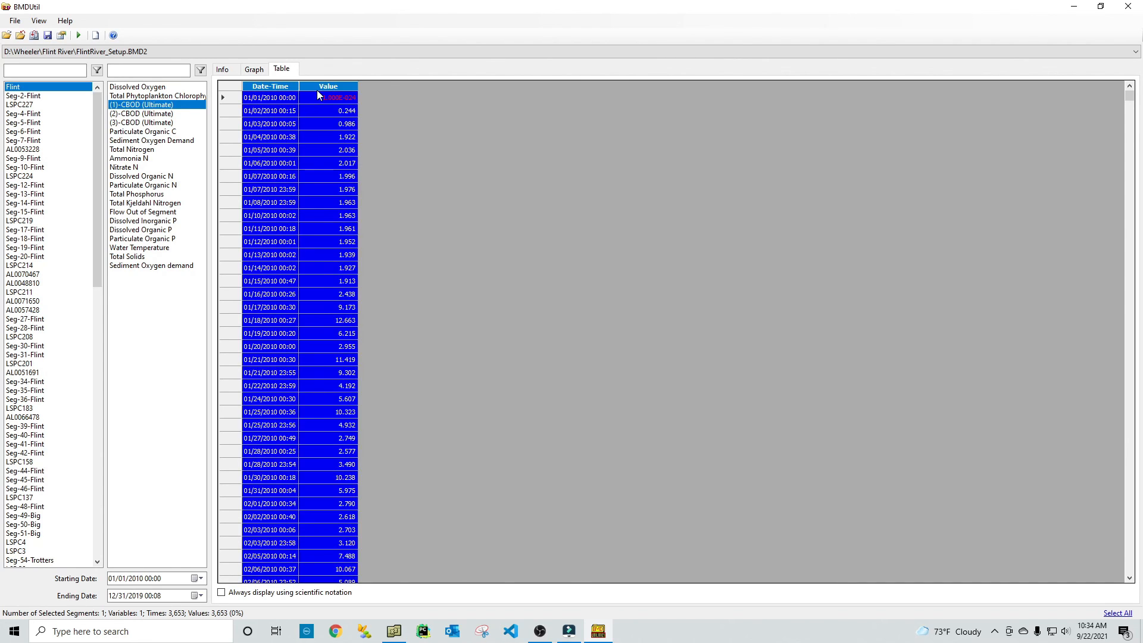
{"action": "right_click", "coordinate": [316, 89]}
{"action": "left_click", "coordinate": [334, 95]}
Step: Select the Flint segment with all variables from Dissolved Oxygen through Total Nitrogen
{"action": "left_click", "coordinate": [21, 104]}
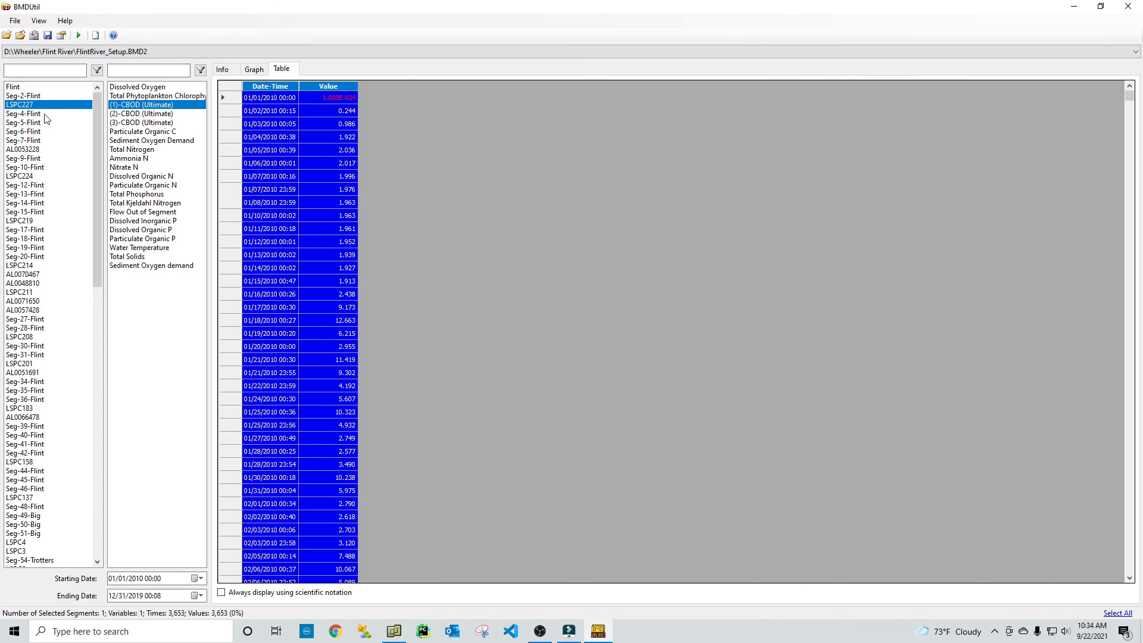
{"action": "left_click", "coordinate": [16, 89]}
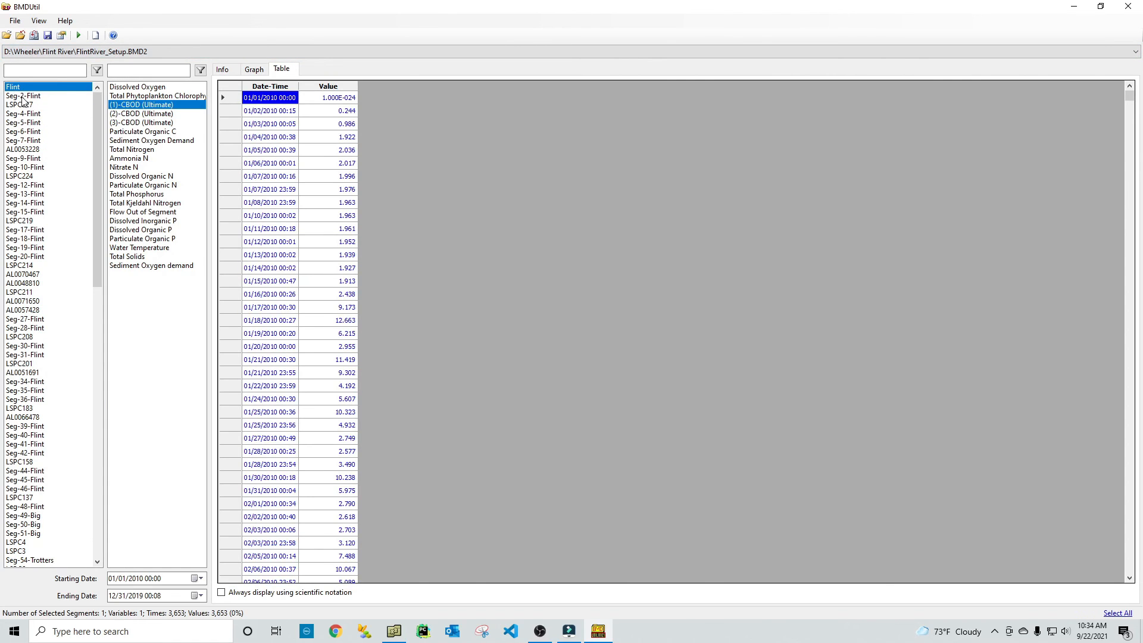
{"action": "left_click", "coordinate": [156, 89]}
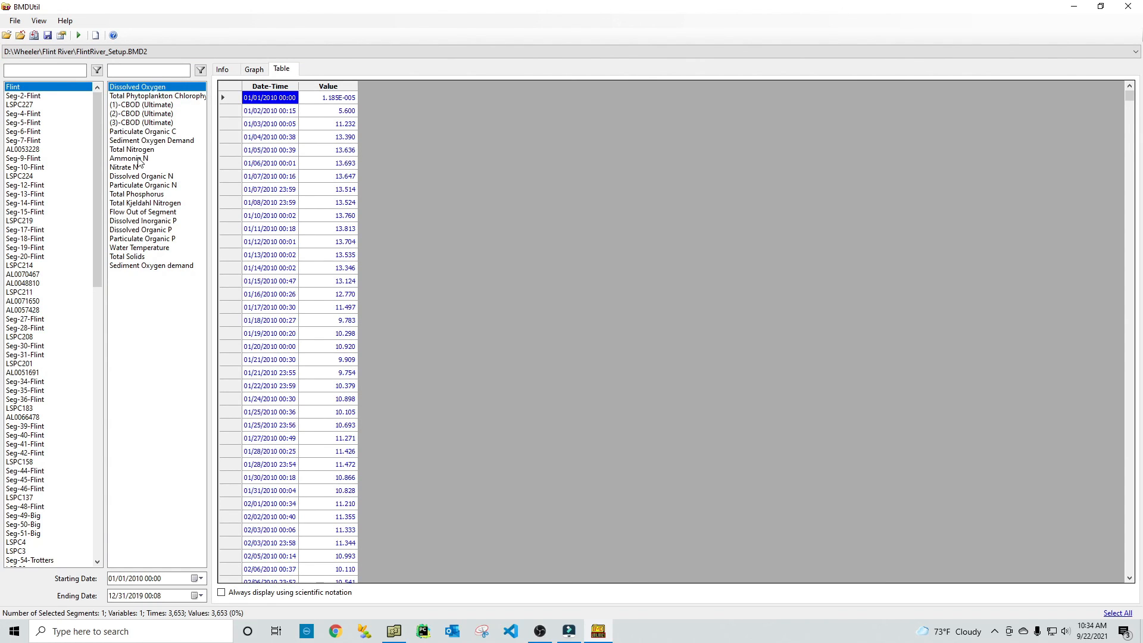
{"action": "left_click", "coordinate": [138, 149], "text": "shift"}
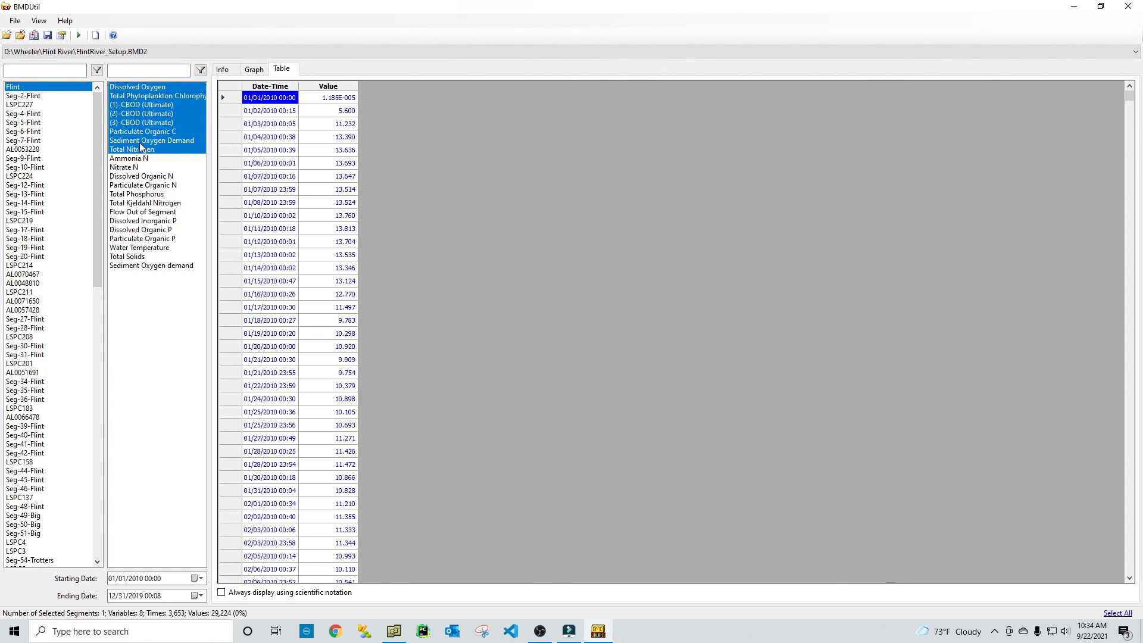
Step: Start extracting the selected data to examine the available output file types, and cancel without saving
{"action": "left_click", "coordinate": [15, 21]}
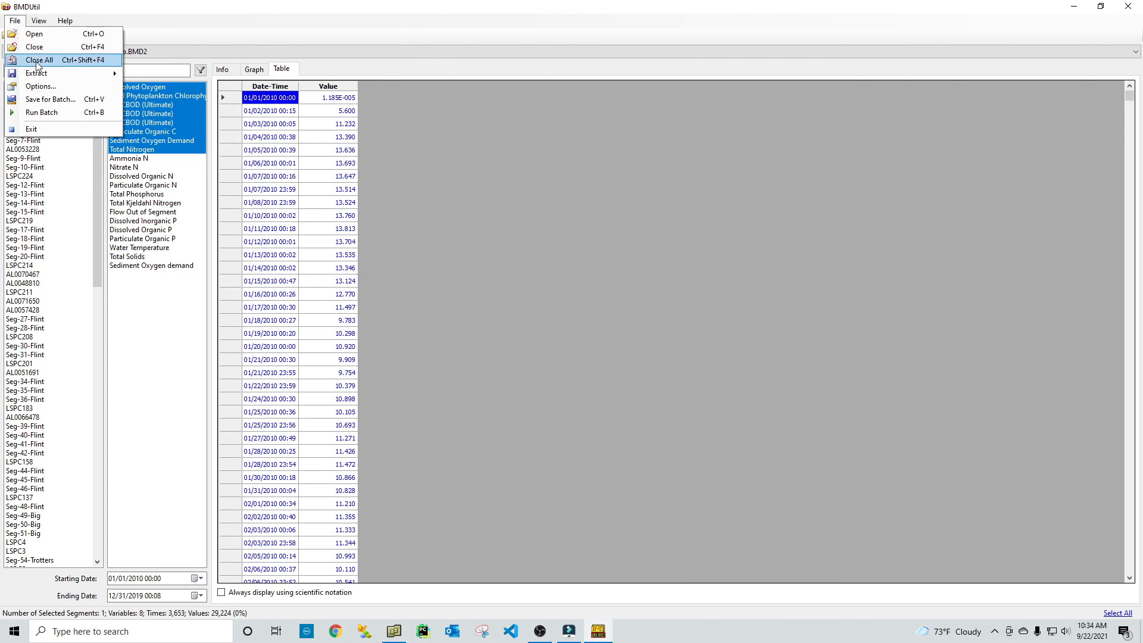
{"action": "mouse_move", "coordinate": [42, 73]}
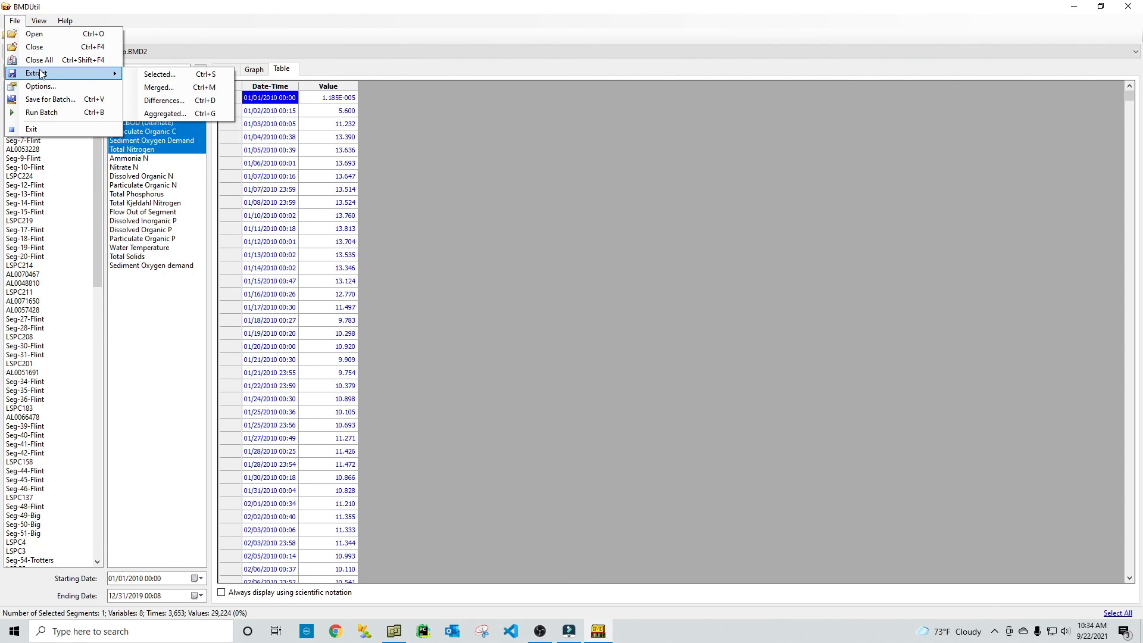
{"action": "left_click", "coordinate": [158, 76]}
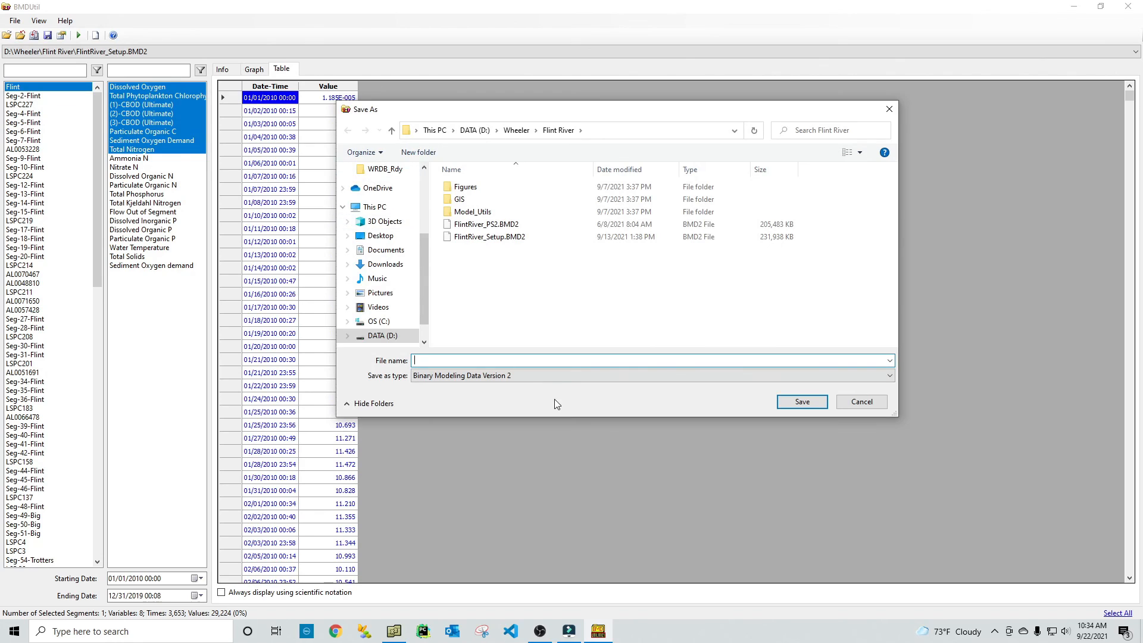
{"action": "left_click", "coordinate": [566, 375]}
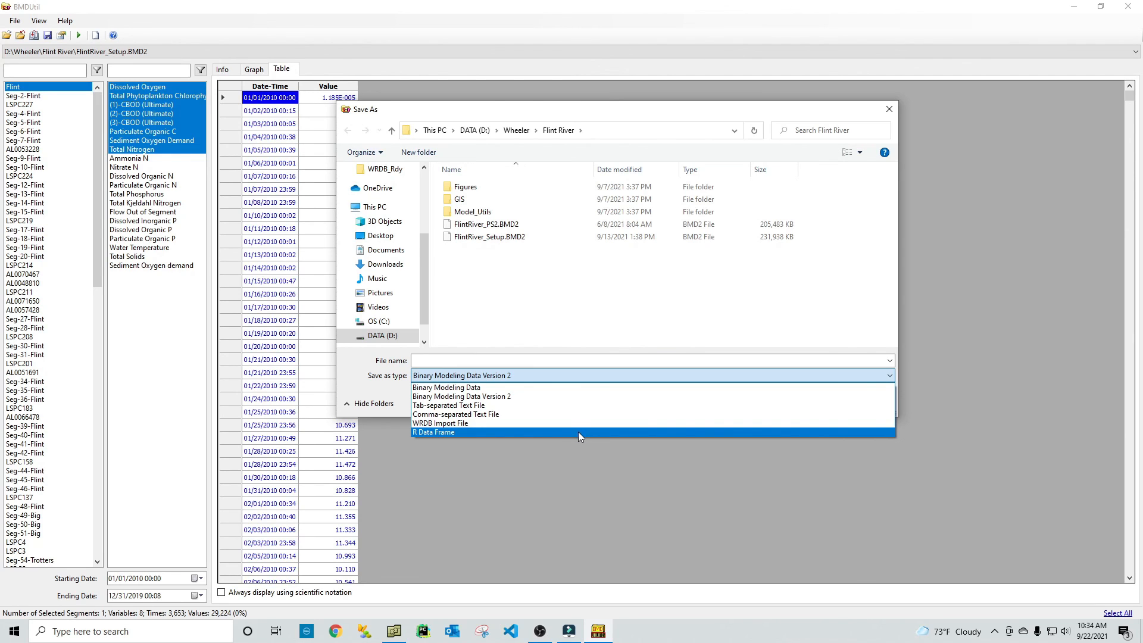
{"action": "left_click", "coordinate": [918, 220]}
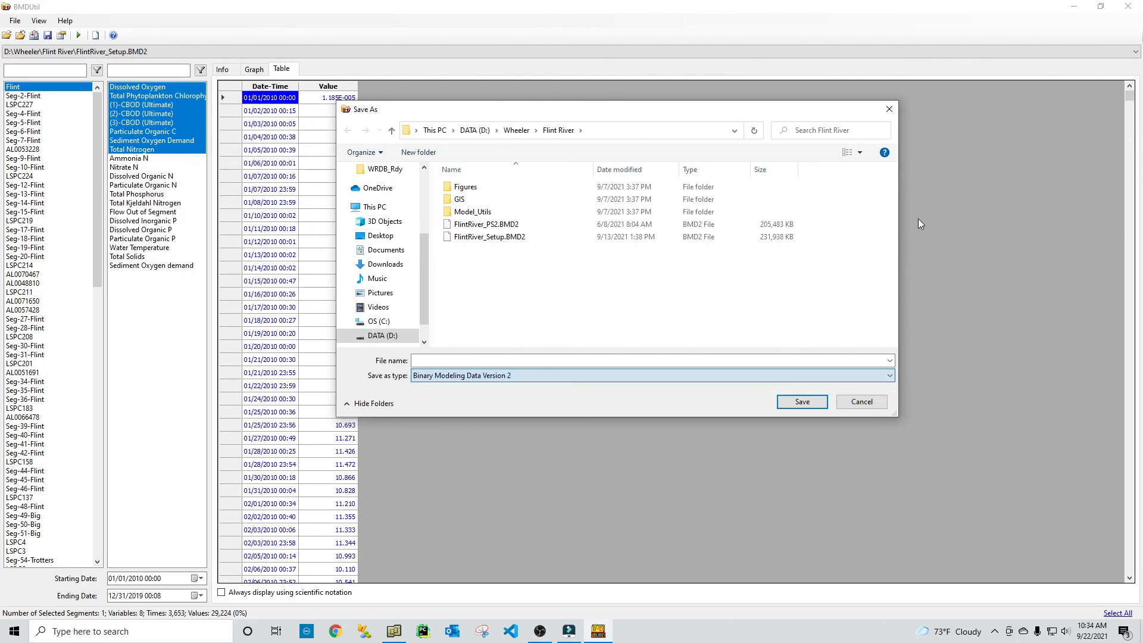
{"action": "left_click", "coordinate": [862, 401]}
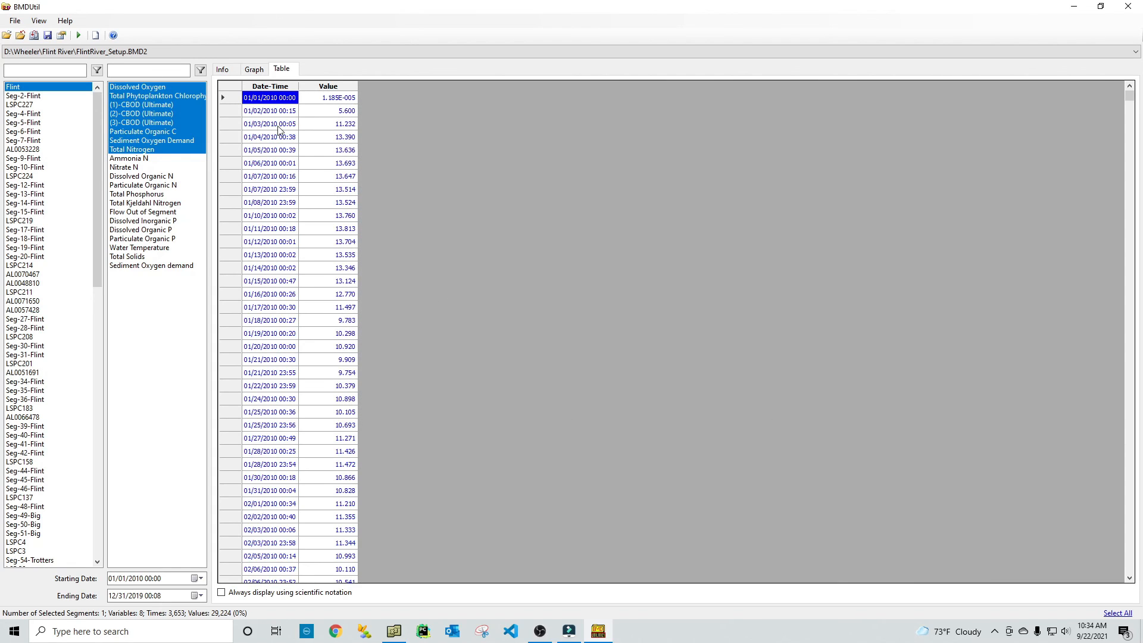
Step: Examine the spatial and variable settings and the aggregation periods for extracting aggregated data, and cancel the extraction
{"action": "left_click", "coordinate": [14, 21]}
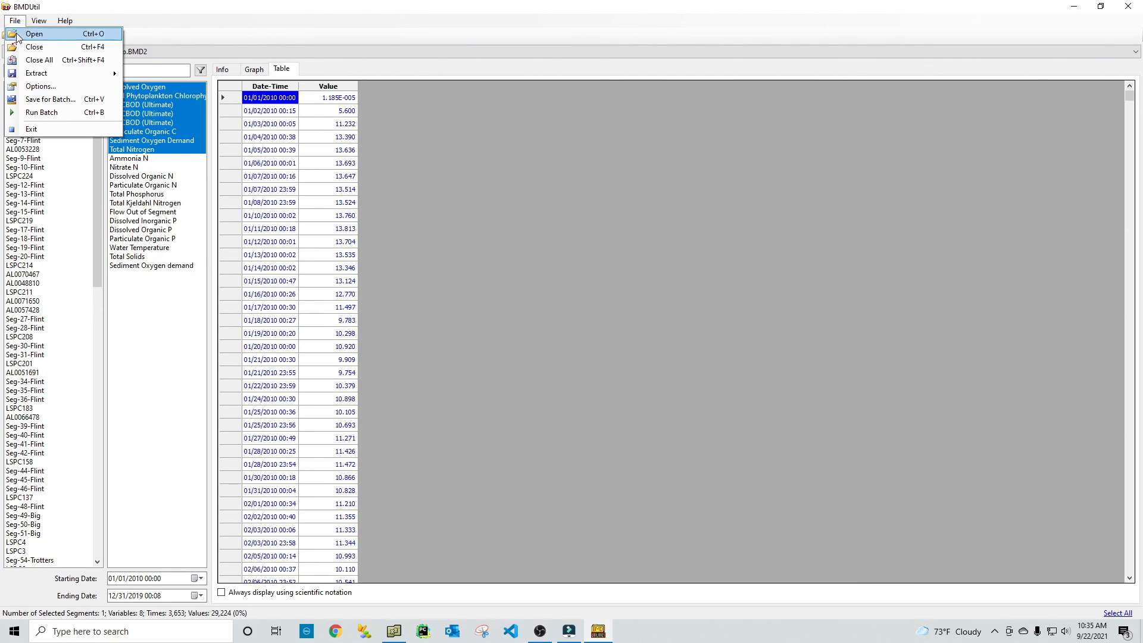
{"action": "mouse_move", "coordinate": [28, 73]}
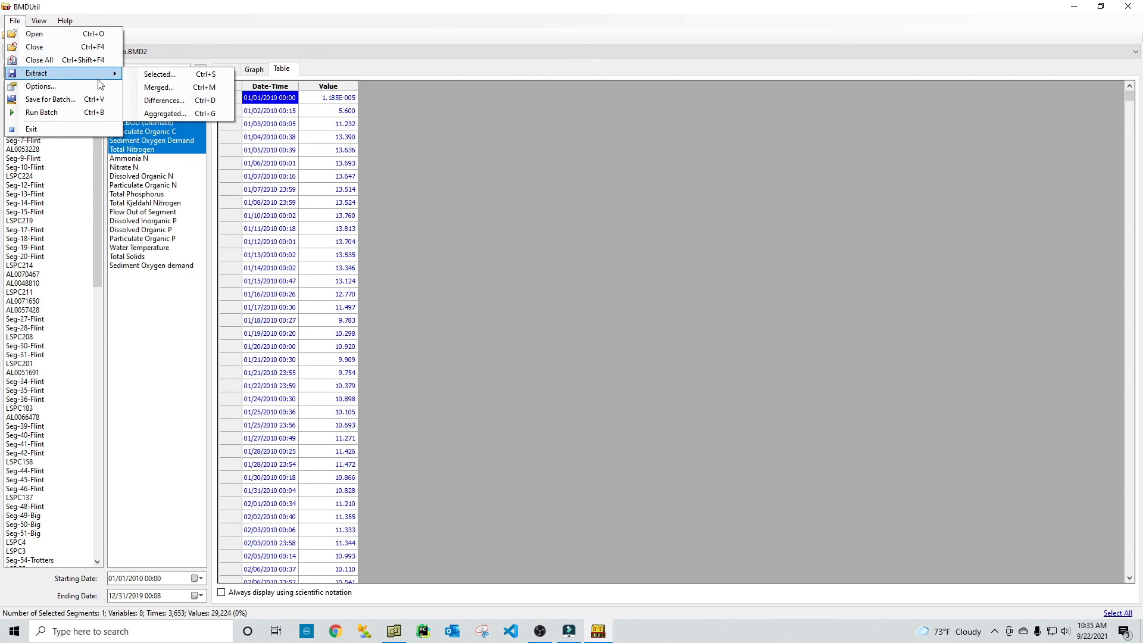
{"action": "left_click", "coordinate": [164, 111]}
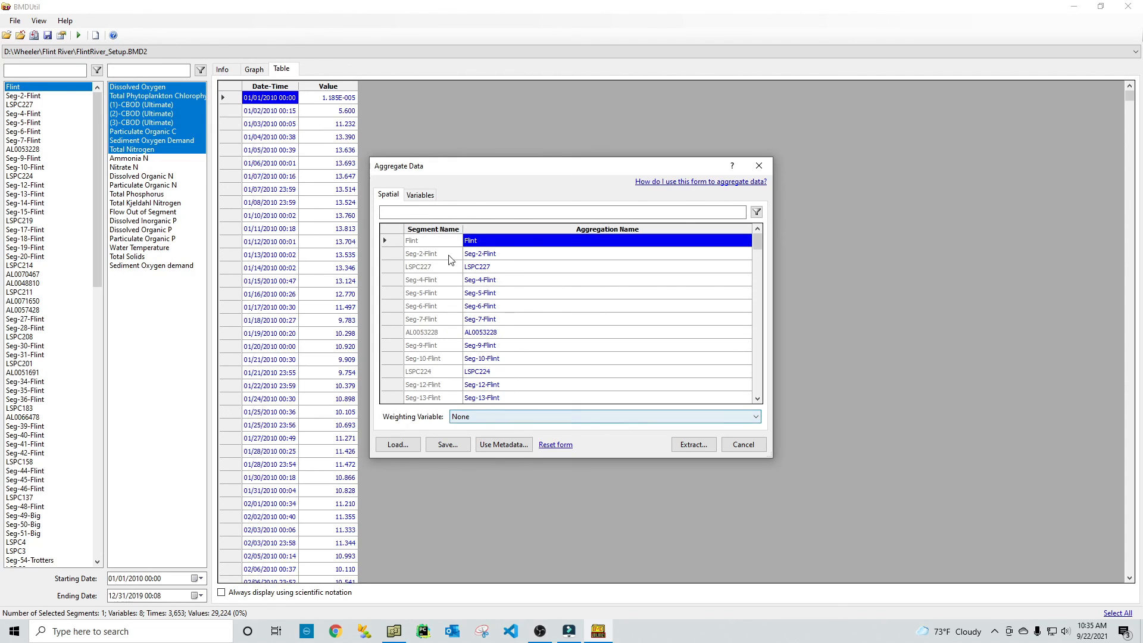
{"action": "left_click", "coordinate": [420, 195]}
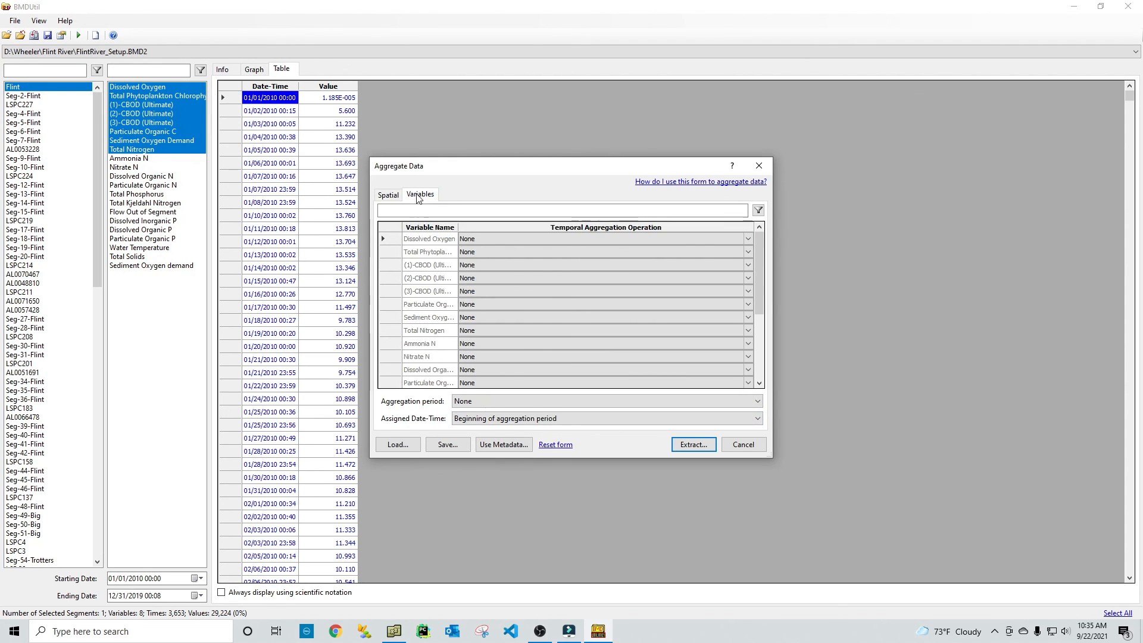
{"action": "left_click", "coordinate": [500, 403]}
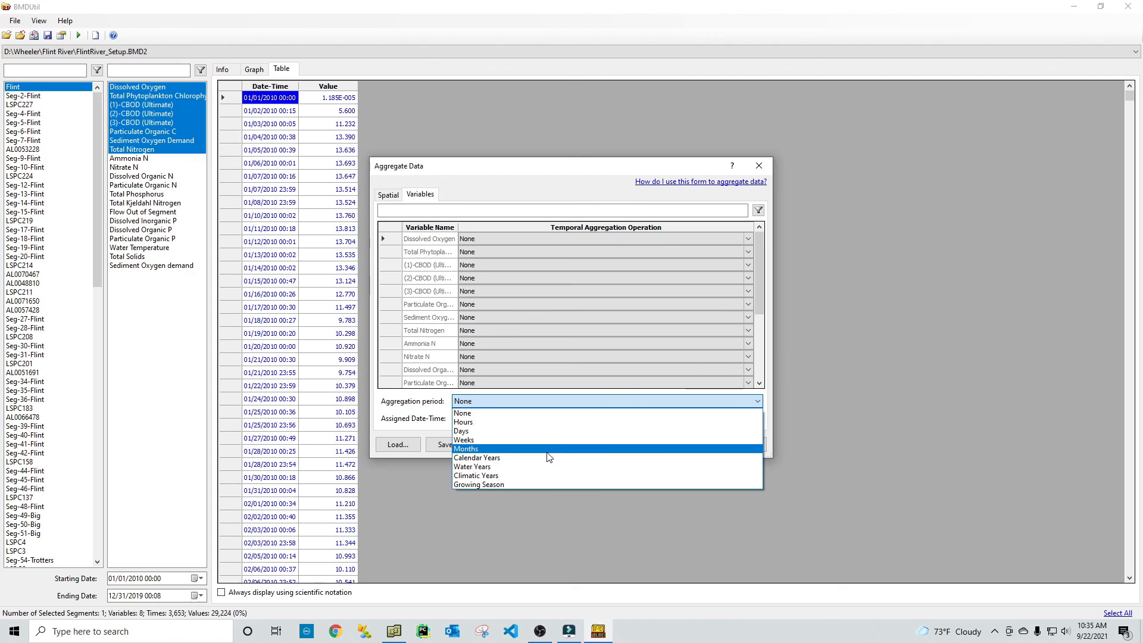
{"action": "left_click", "coordinate": [870, 384]}
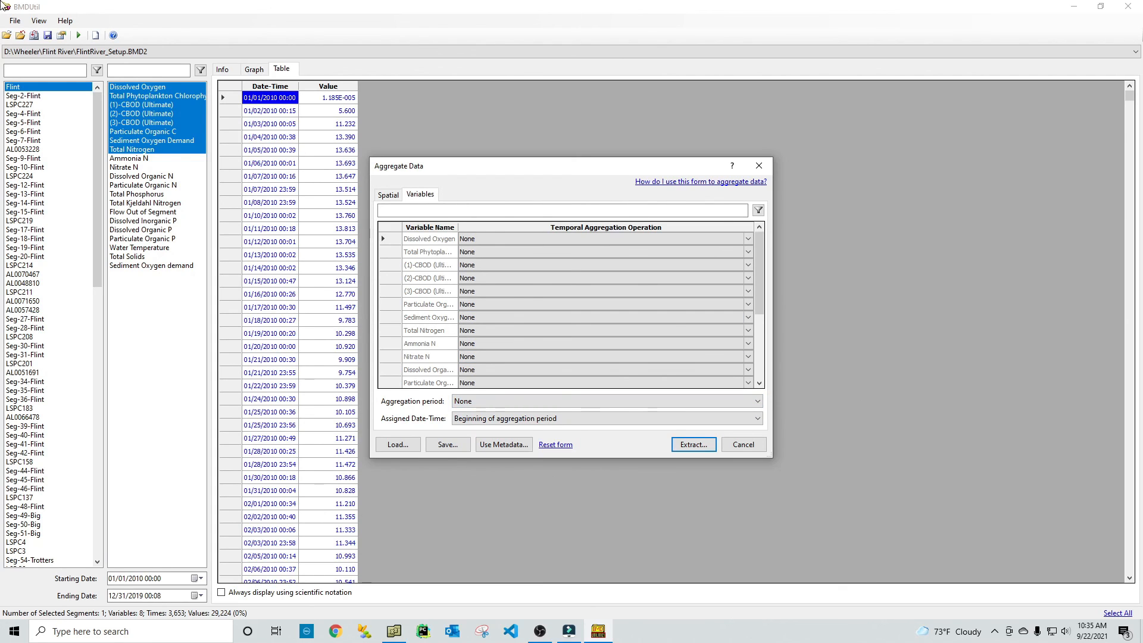
{"action": "left_click", "coordinate": [746, 448]}
Step: Look over the available file, extraction and batch commands
{"action": "left_click", "coordinate": [15, 21]}
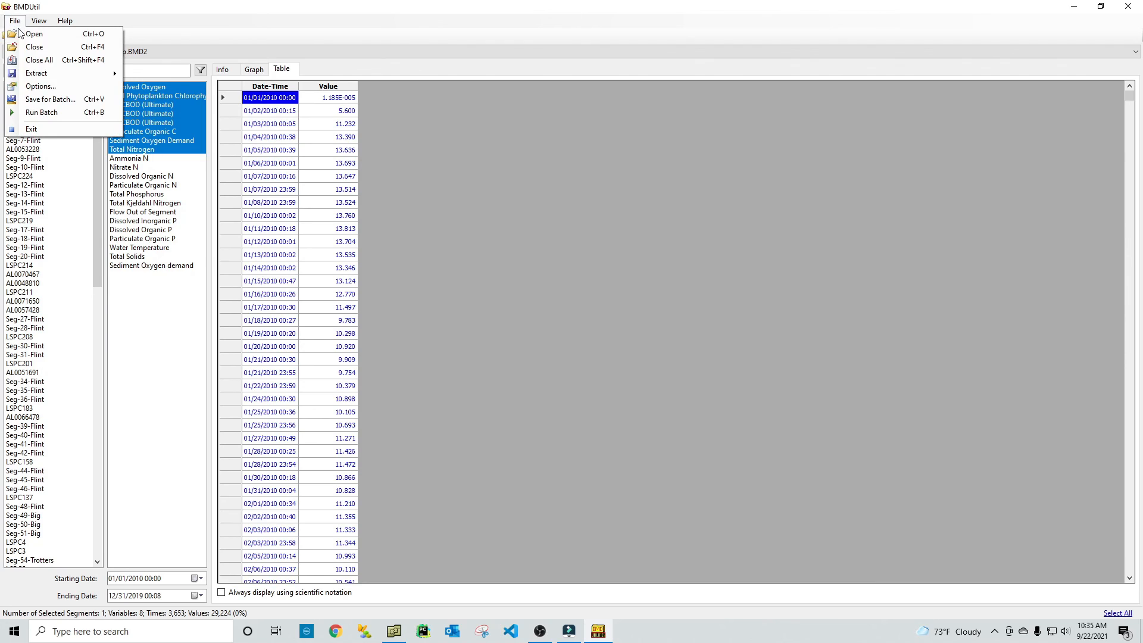